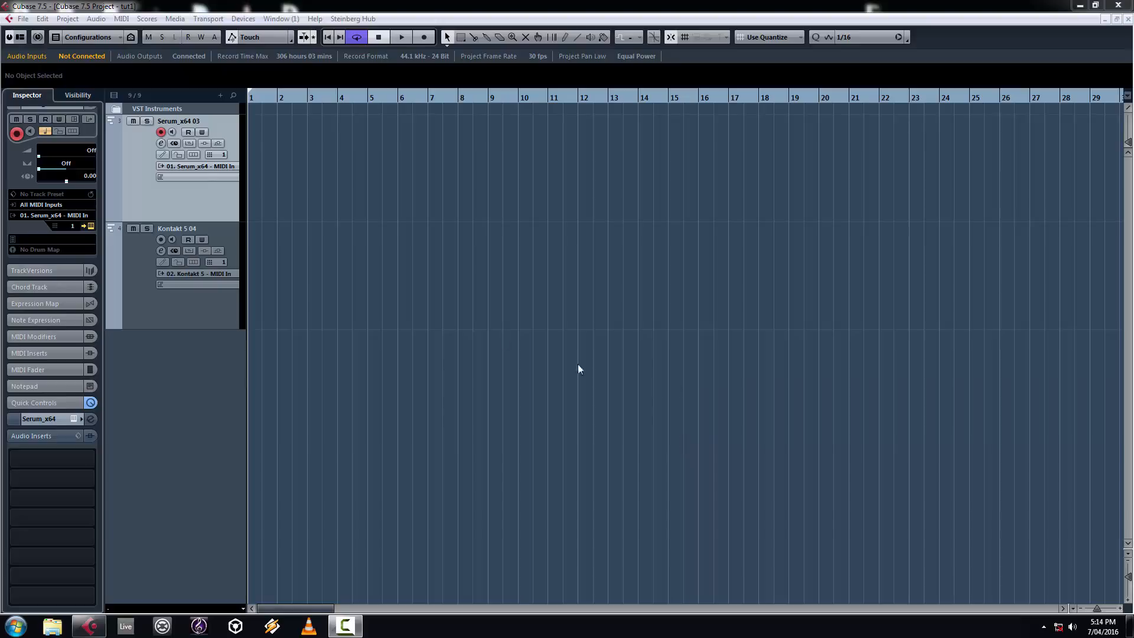
Step: Open the Serum_x64 instrument's editor and look over the wavetable categories available for oscillator A
click(90, 226)
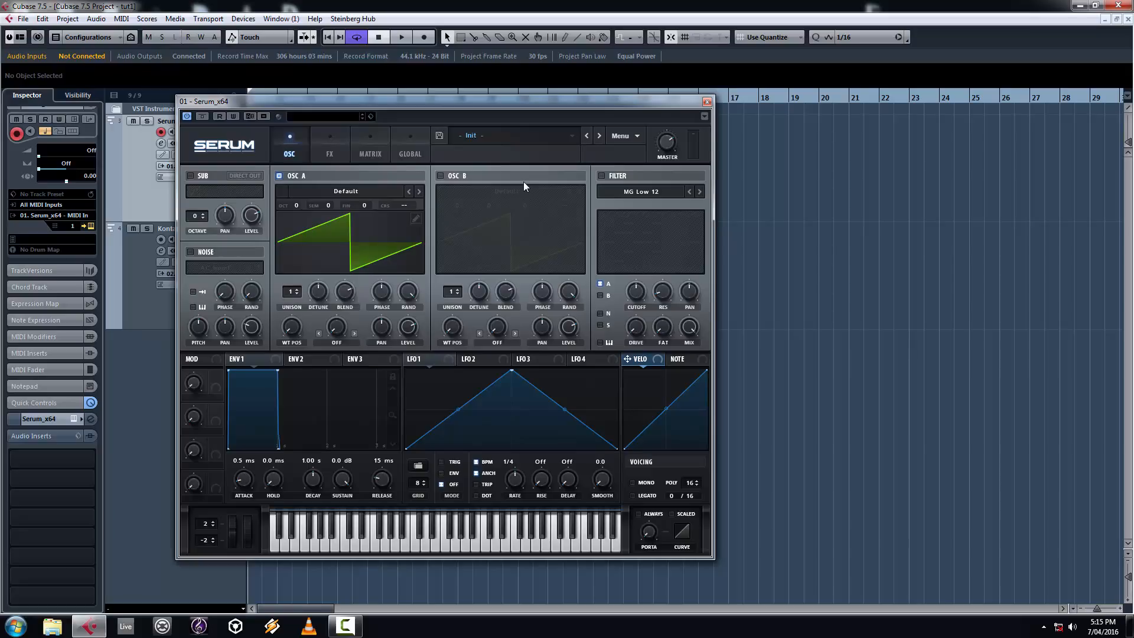
click(357, 187)
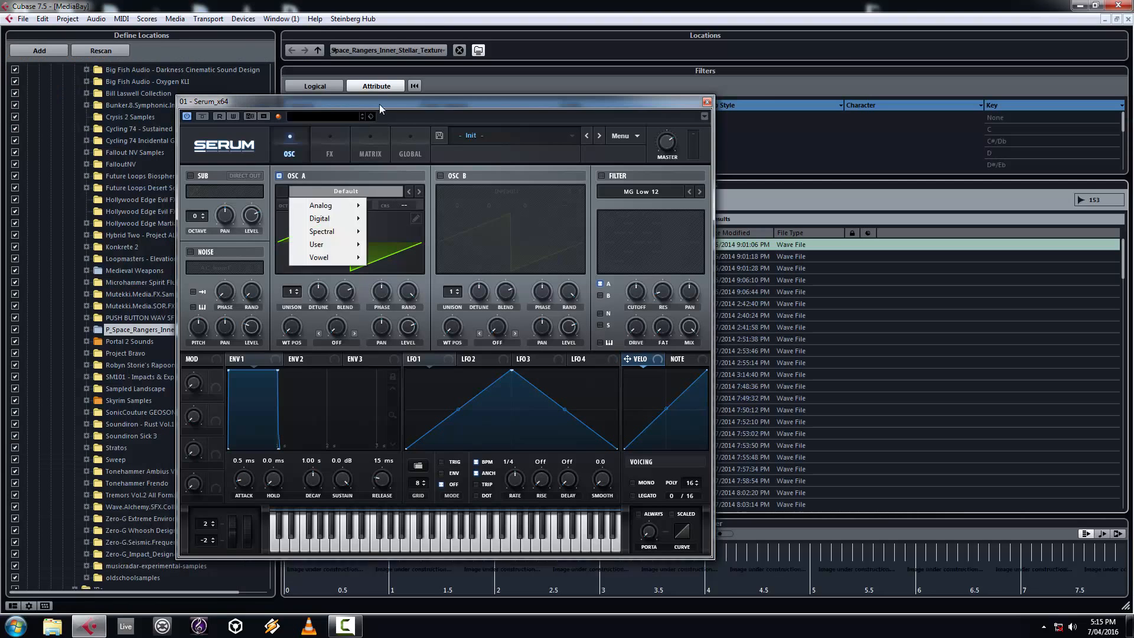
click(1129, 19)
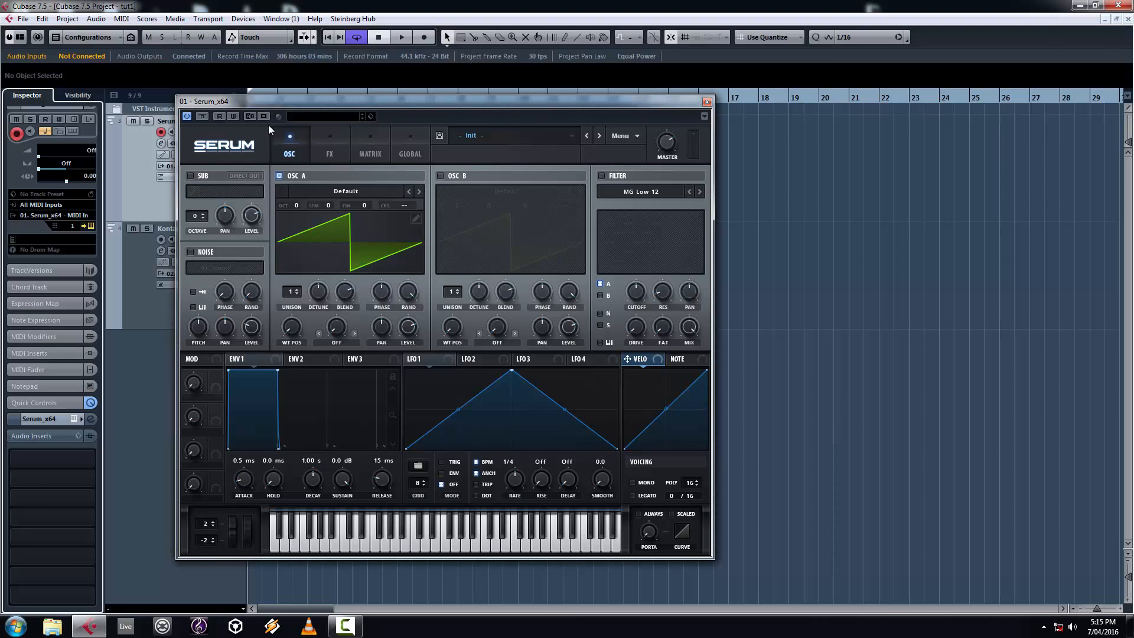
click(307, 189)
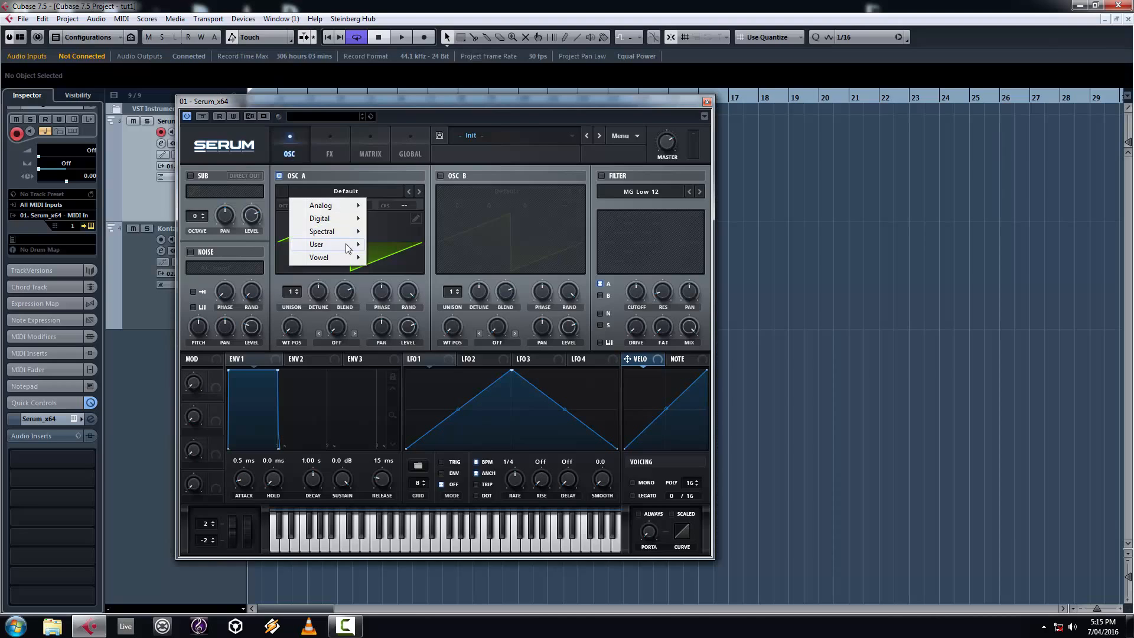
click(501, 101)
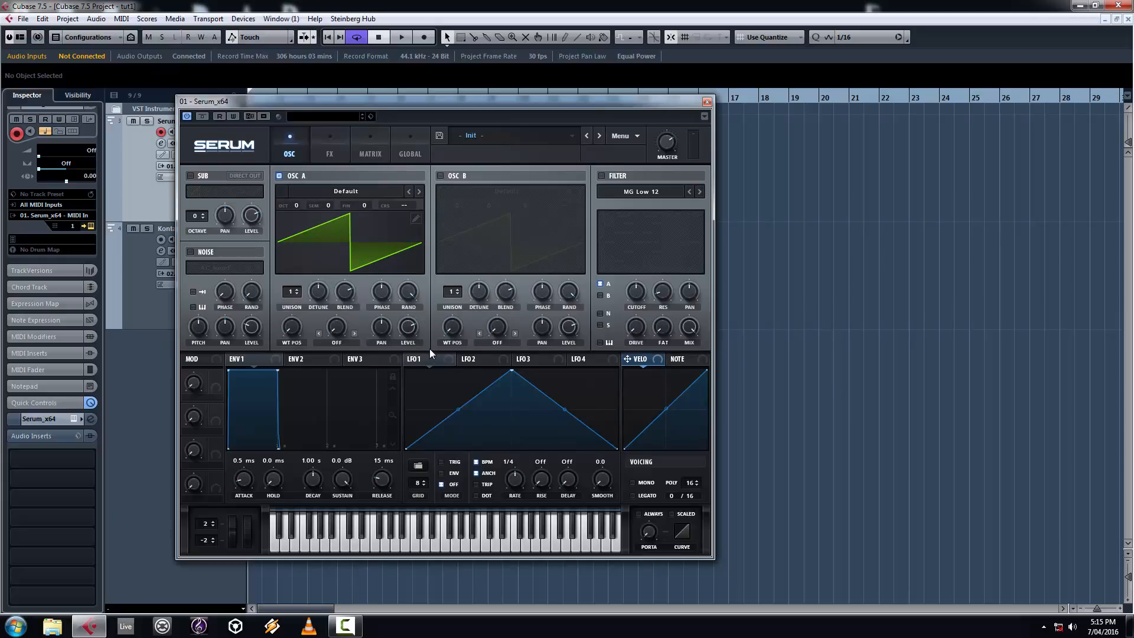
Step: Switch oscillator B on and off twice to compare it with oscillator A alone
click(439, 176)
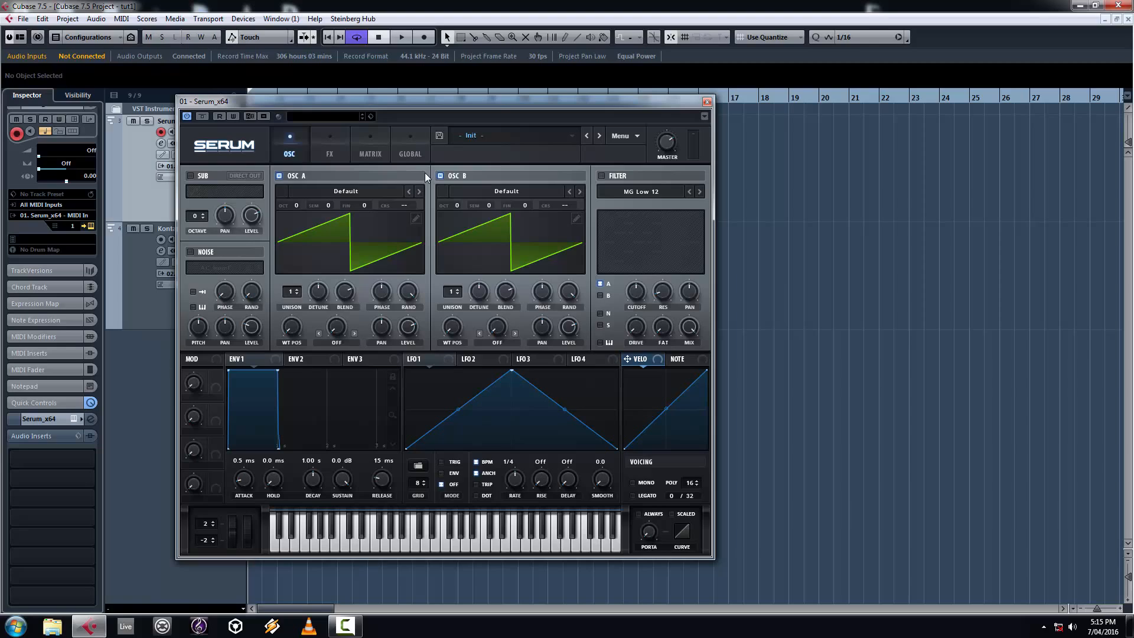
click(441, 176)
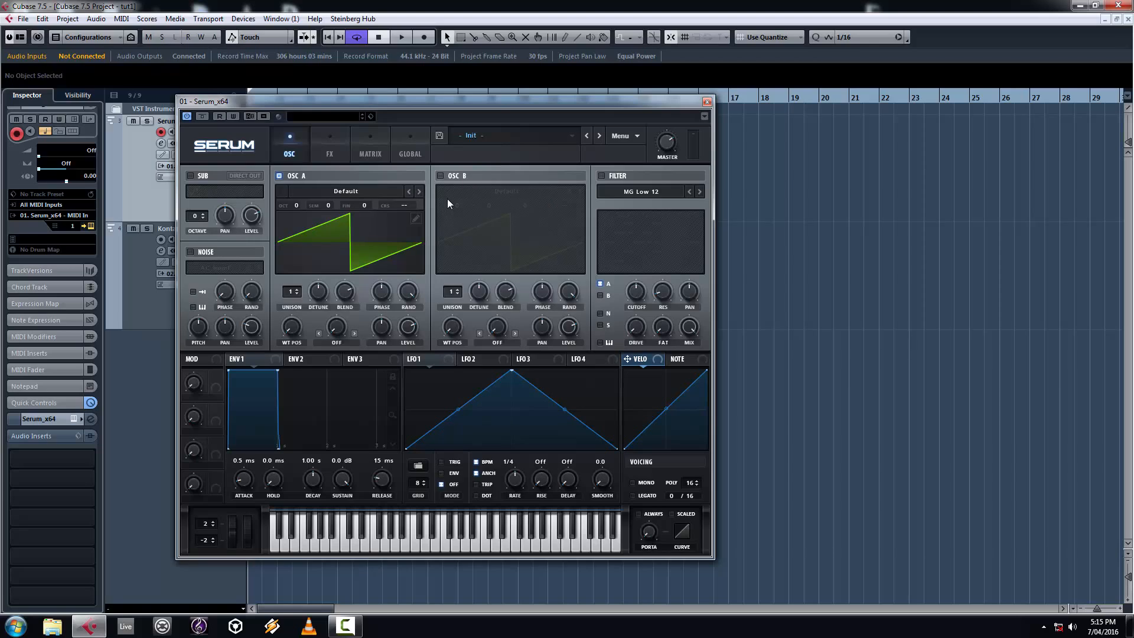
click(442, 175)
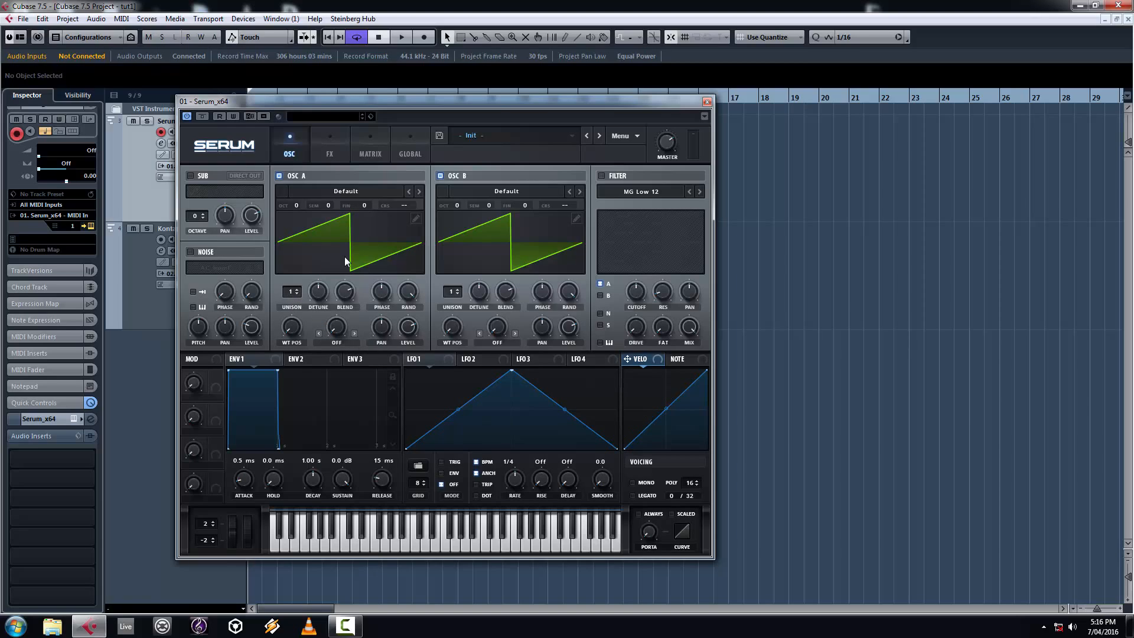
click(440, 175)
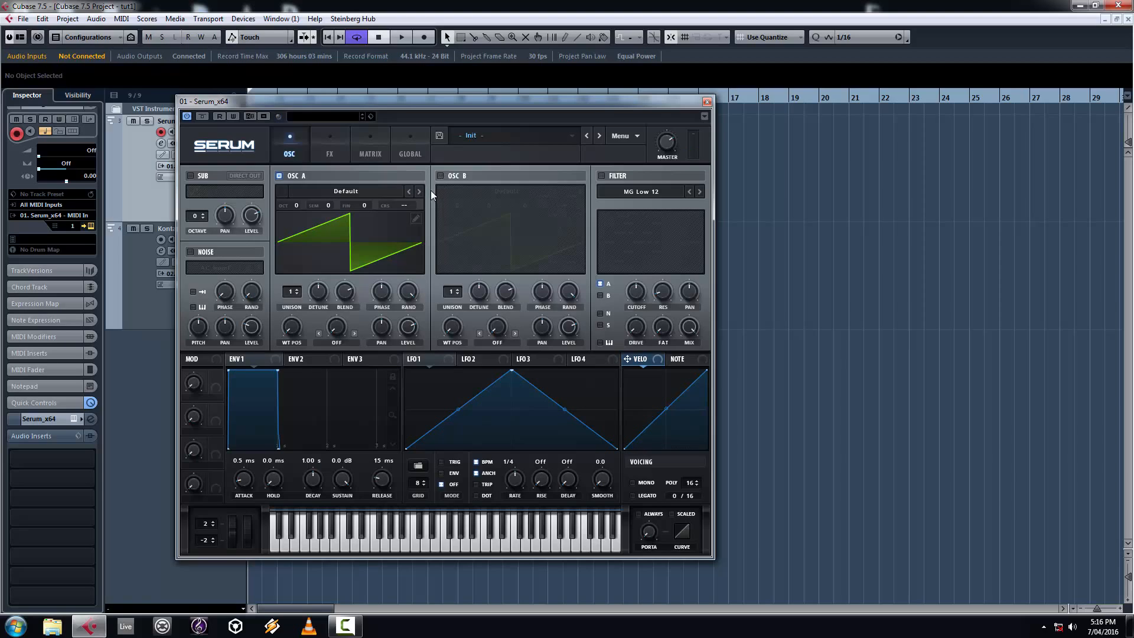
Step: Set oscillator A's unison to 3 voices and adjust its detune amount
click(297, 289)
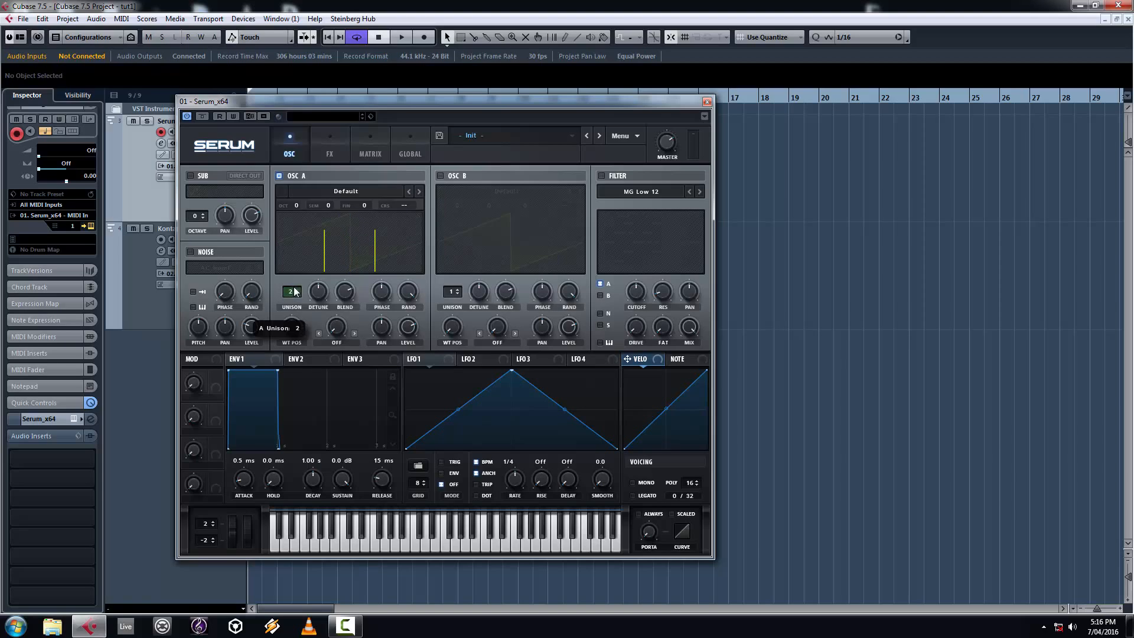
click(298, 289)
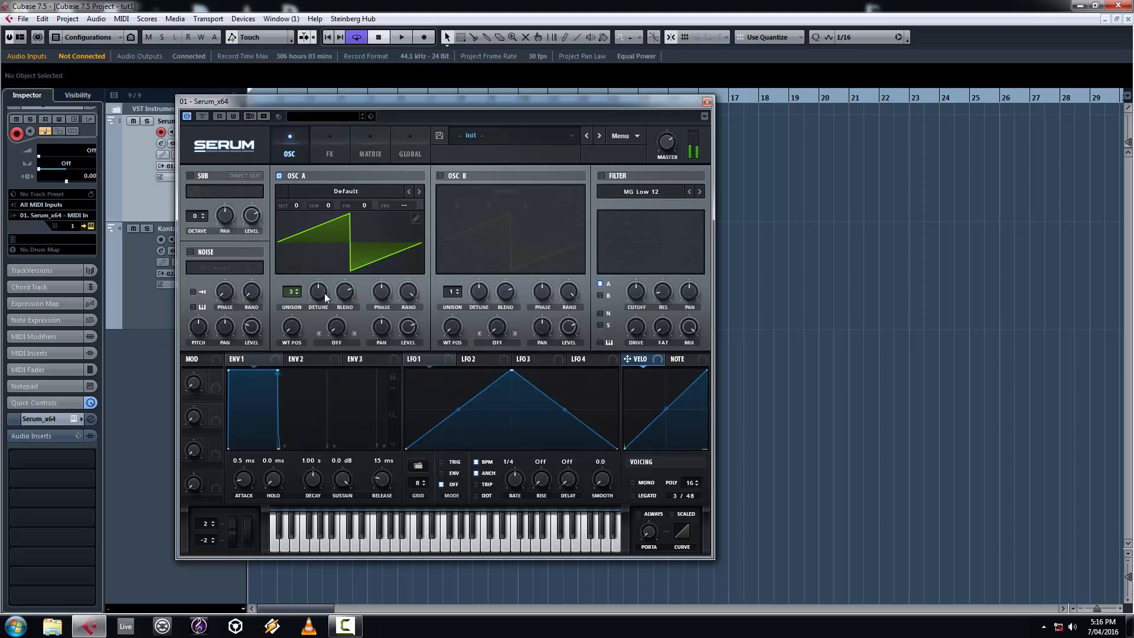
mouse_move(324, 292)
mouse_down()
mouse_move(319, 253)
mouse_move(318, 295)
mouse_up()
Step: Enable oscillator B, set its unison to 3 voices and adjust its detune amount
click(440, 176)
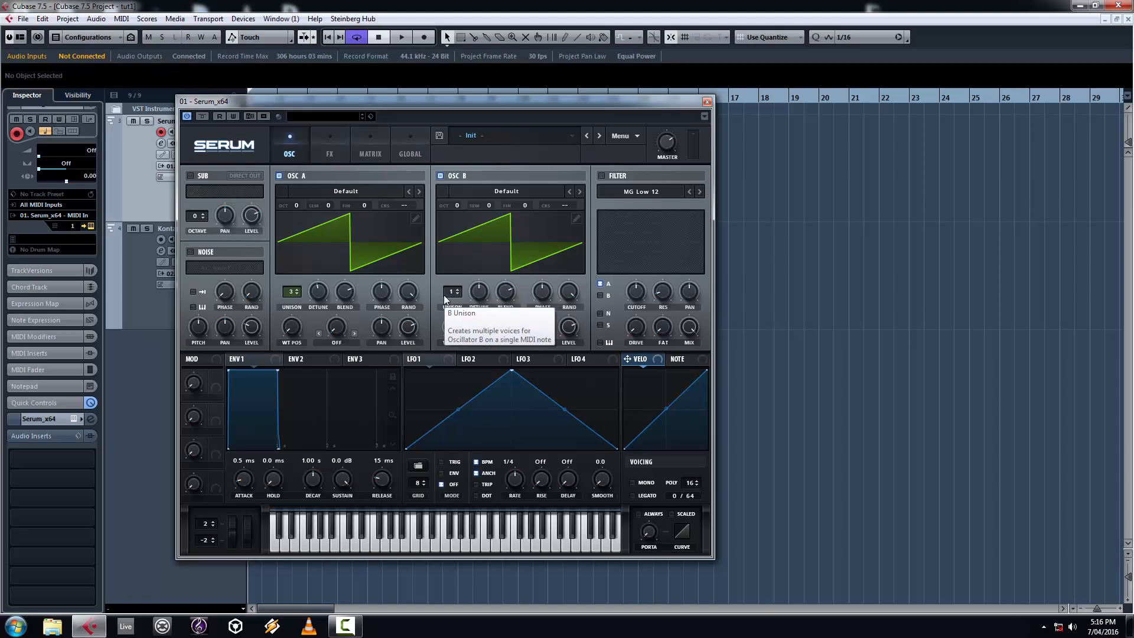
drag(446, 295, 458, 285)
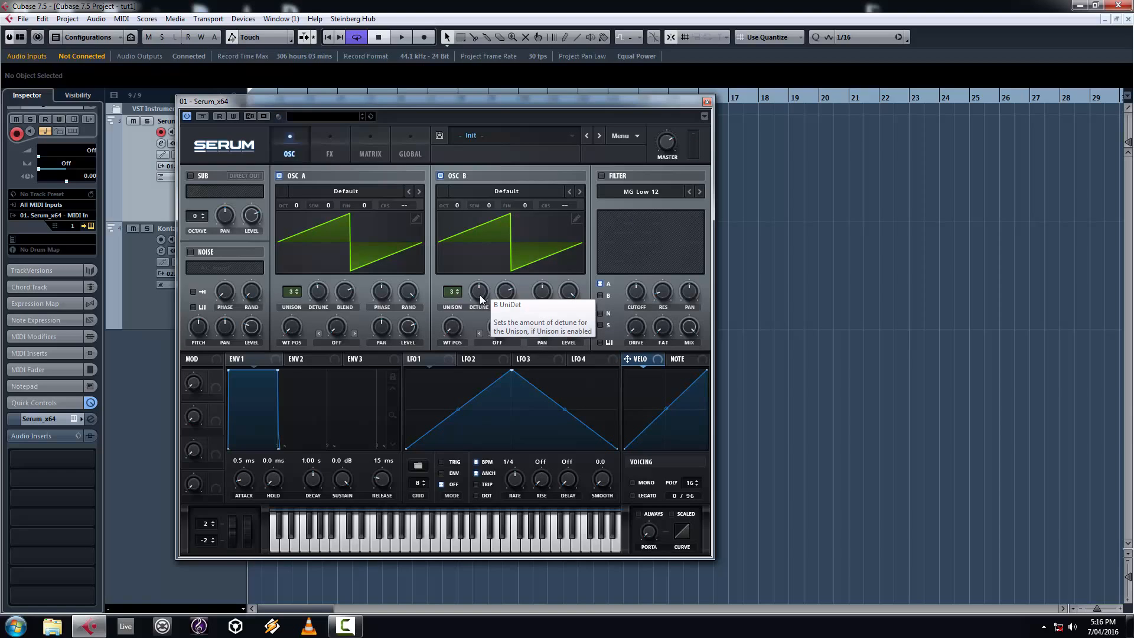
drag(480, 297, 482, 292)
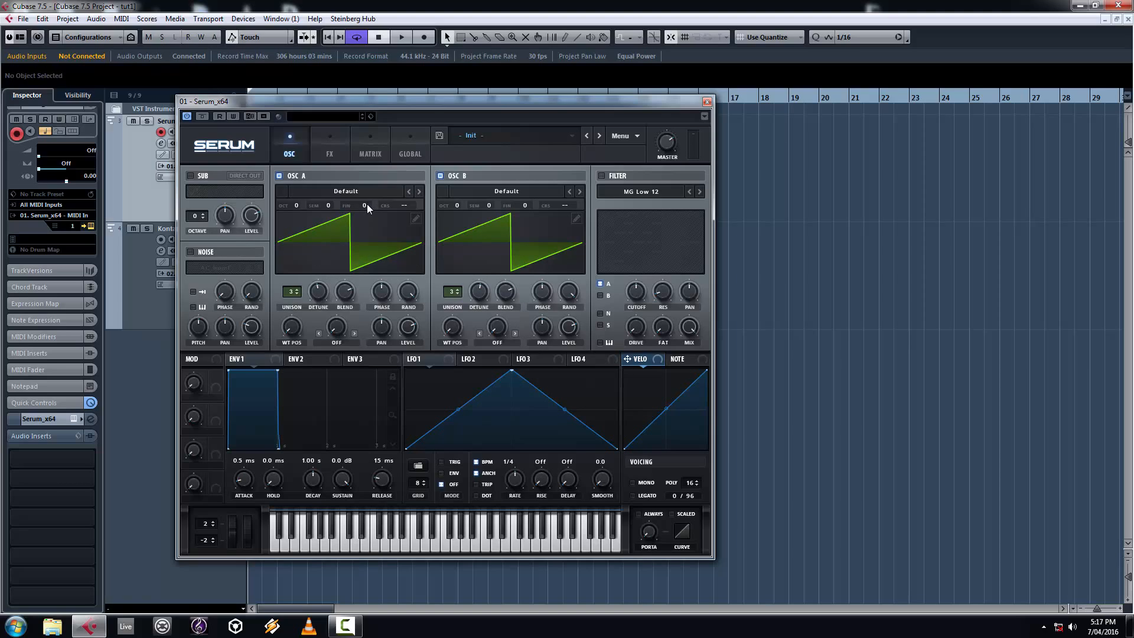
Step: Set the fine tuning of oscillator A to -9 and of oscillator B to 12
drag(363, 203, 362, 207)
drag(524, 203, 527, 197)
scroll(363, 206, down, 4)
Step: Open the MixConsole and examine the Stereo Out spectrum in Blue Cat FreqAnalystPro, closing the analyser when done
key(F3)
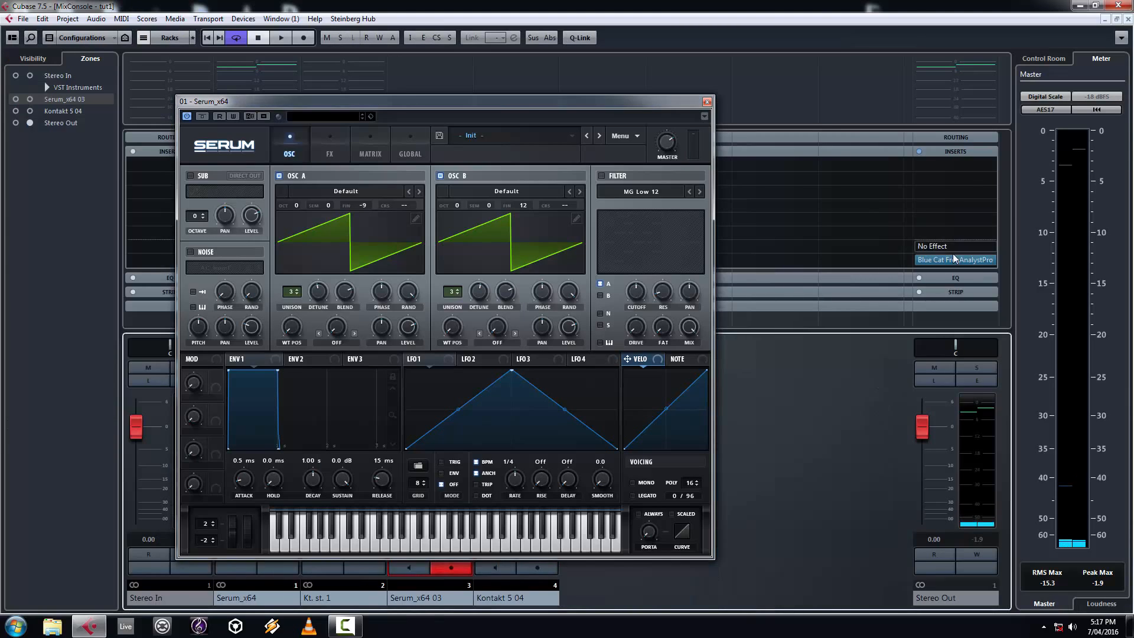
click(935, 261)
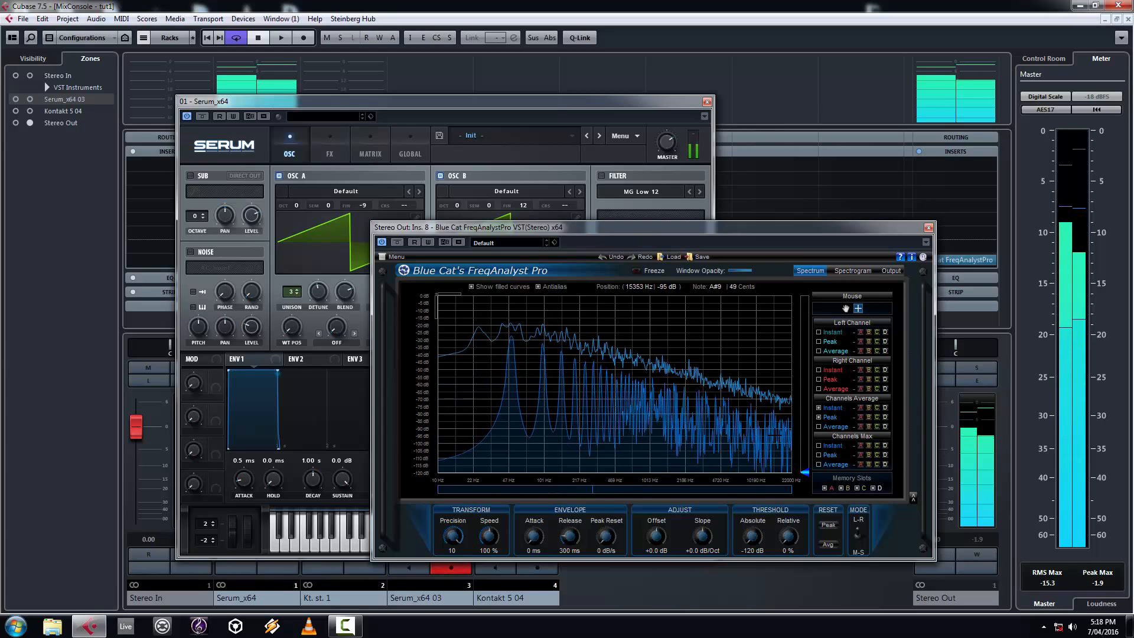
click(928, 228)
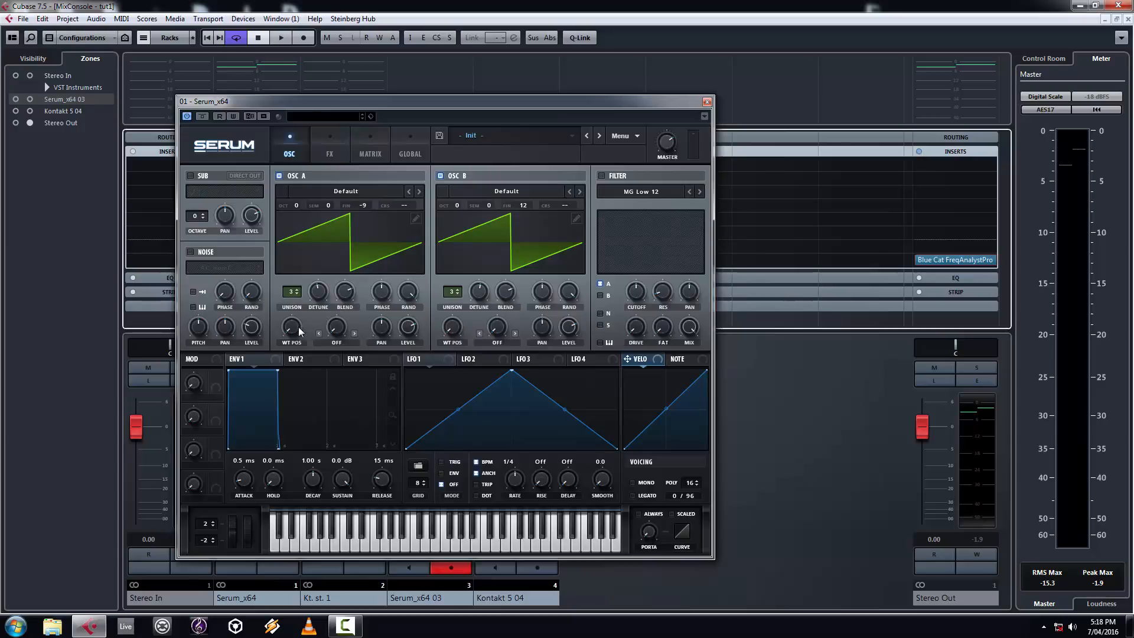
Step: Try oscillator A's wavetable position and switch Serum's filter on and off
mouse_move(297, 329)
mouse_down()
mouse_move(299, 293)
mouse_move(302, 328)
mouse_up()
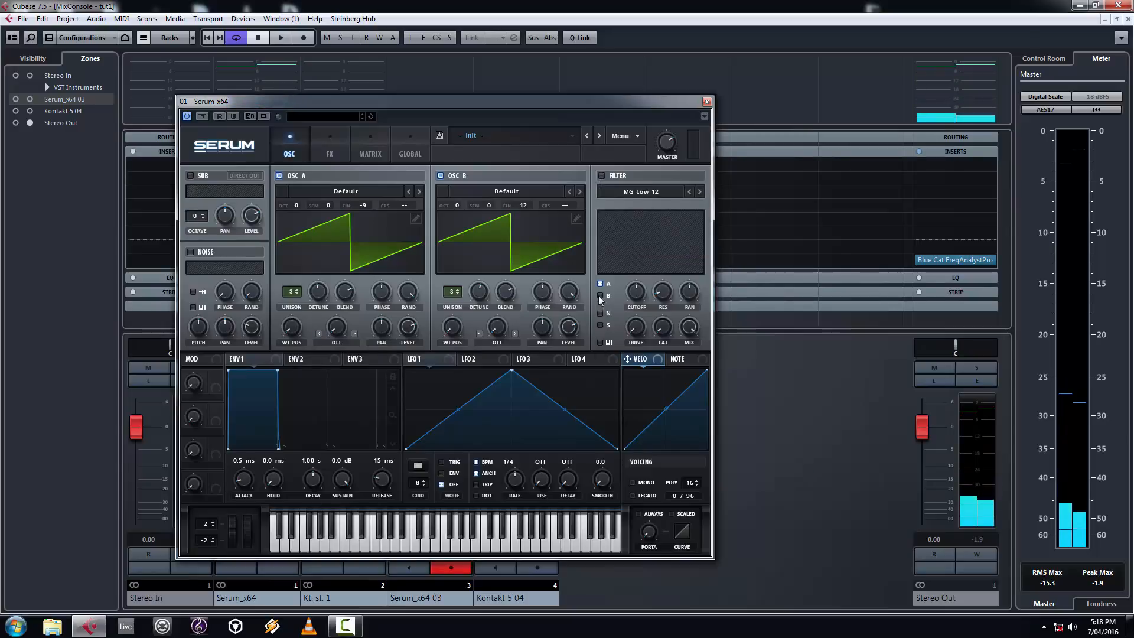
click(602, 176)
click(601, 177)
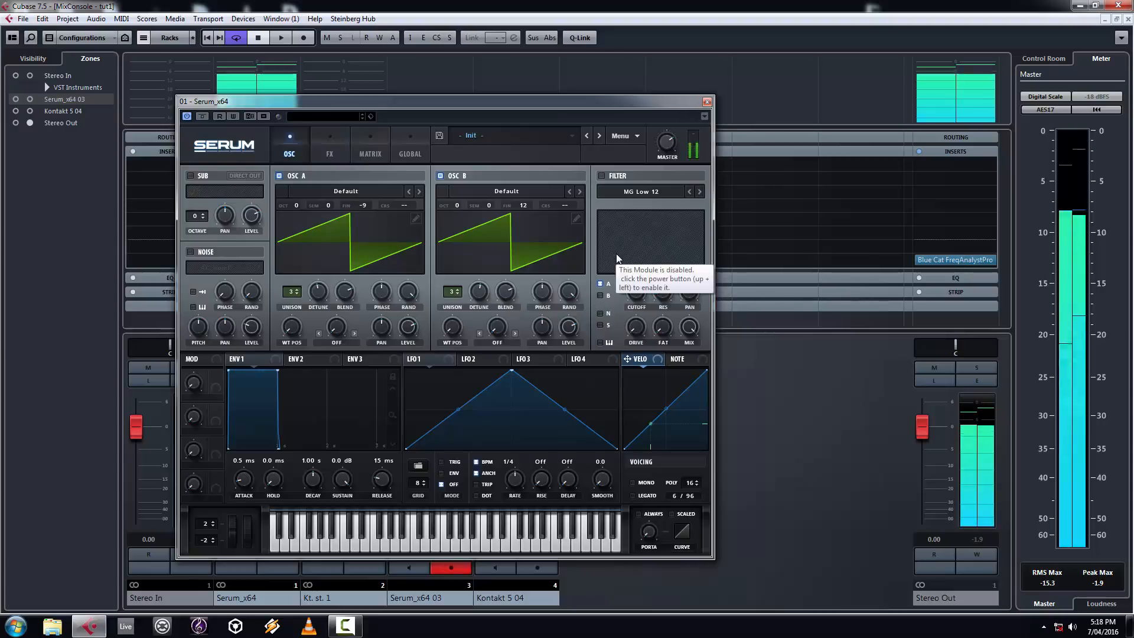
Step: Close the Serum editor and load Virtual Mix Rack into the first insert slot of the Serum_x64 channel
click(707, 102)
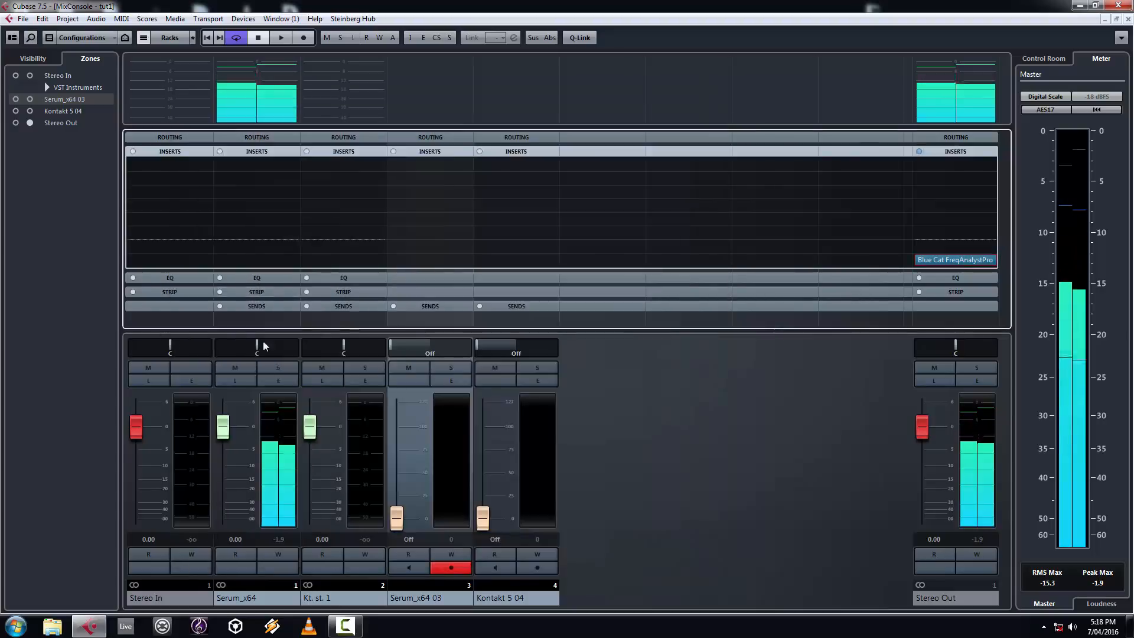
click(291, 163)
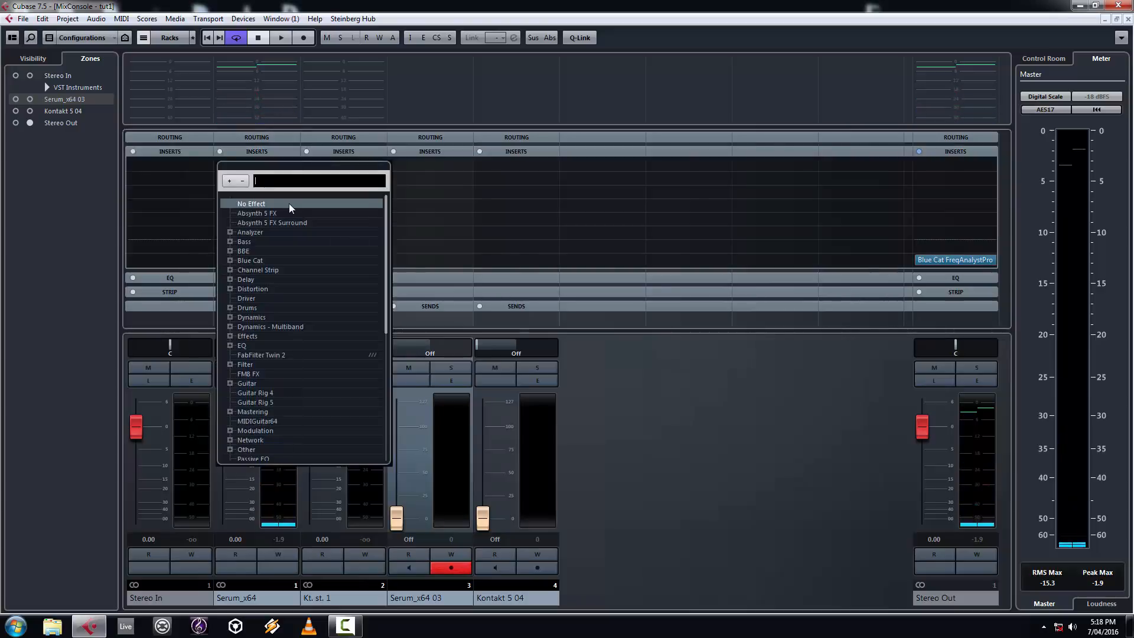
text(mix)
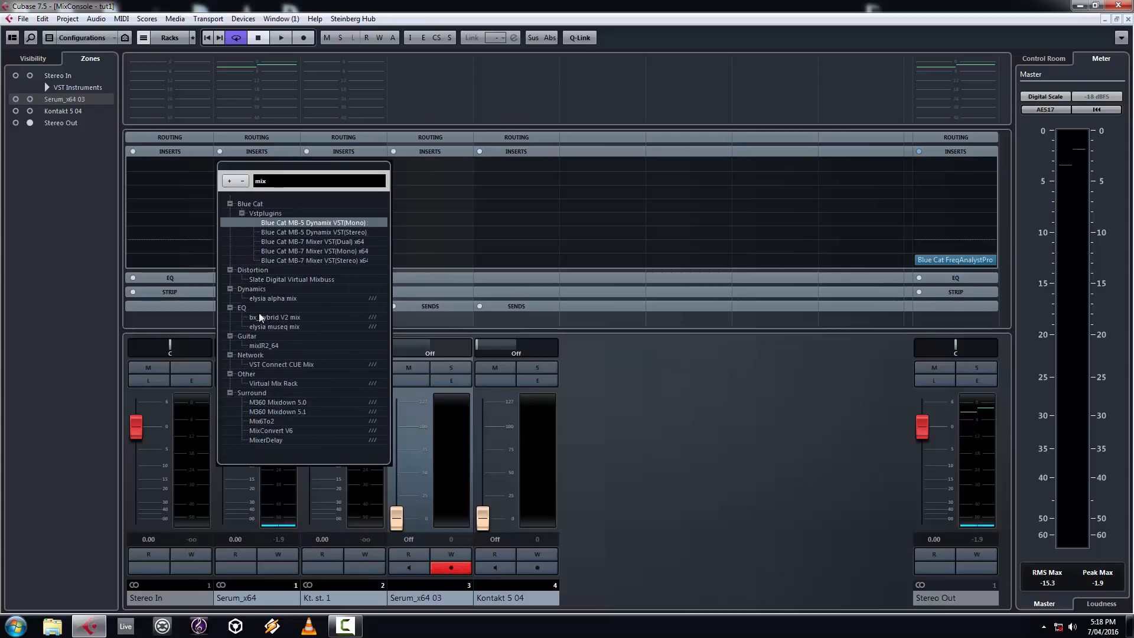
click(275, 383)
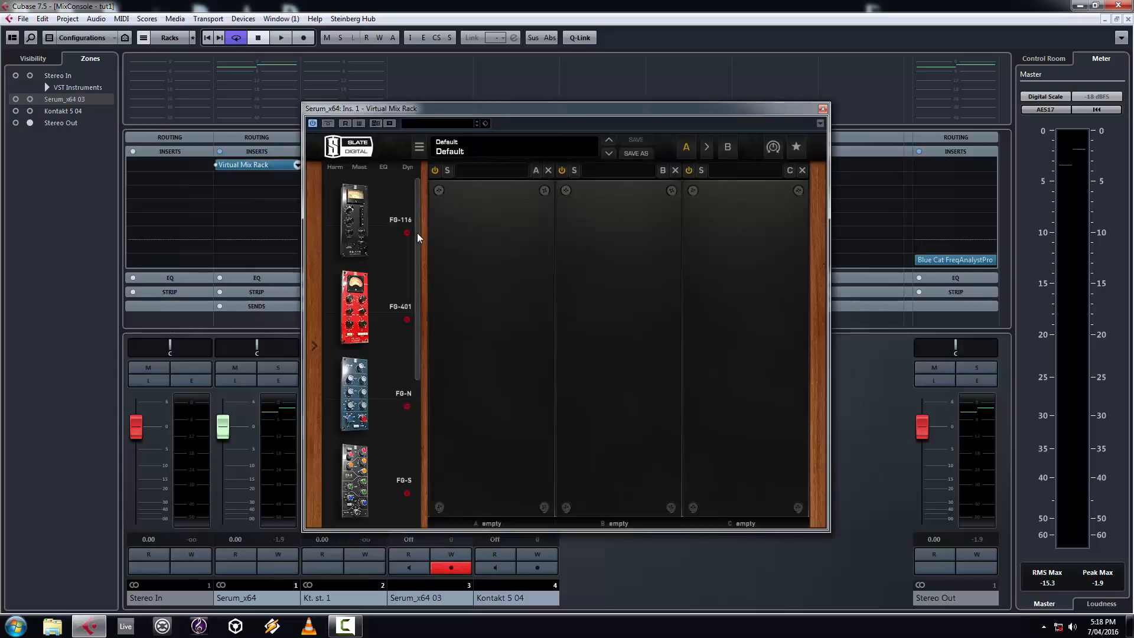
Step: Load the VCC Channel module into slot A of the rack and try out its console types
drag(417, 233, 426, 402)
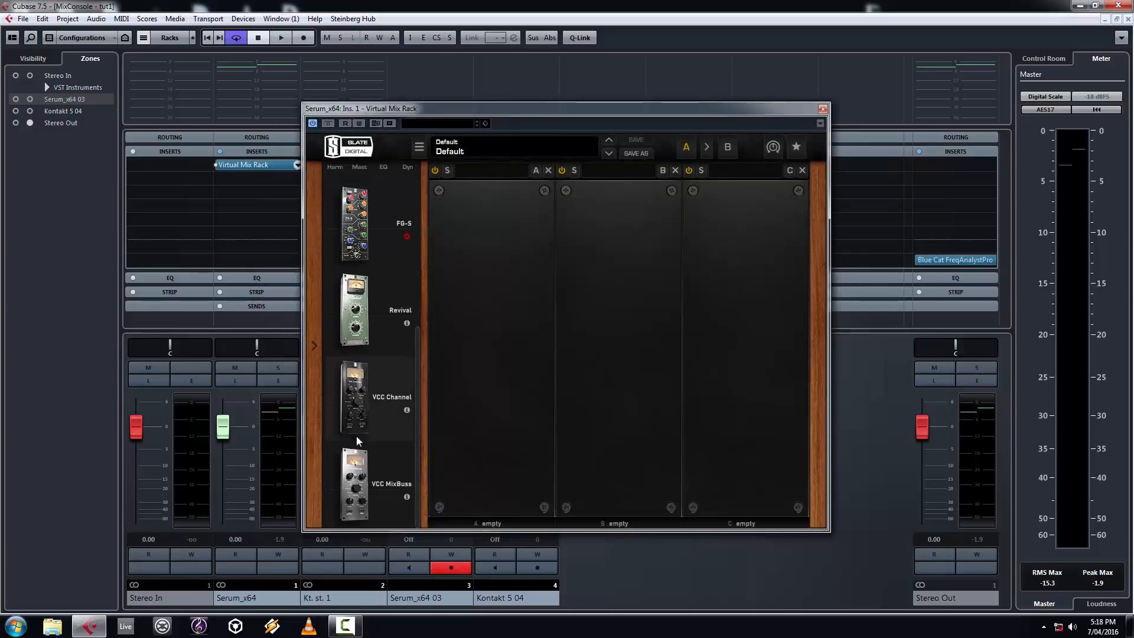
drag(356, 426, 478, 373)
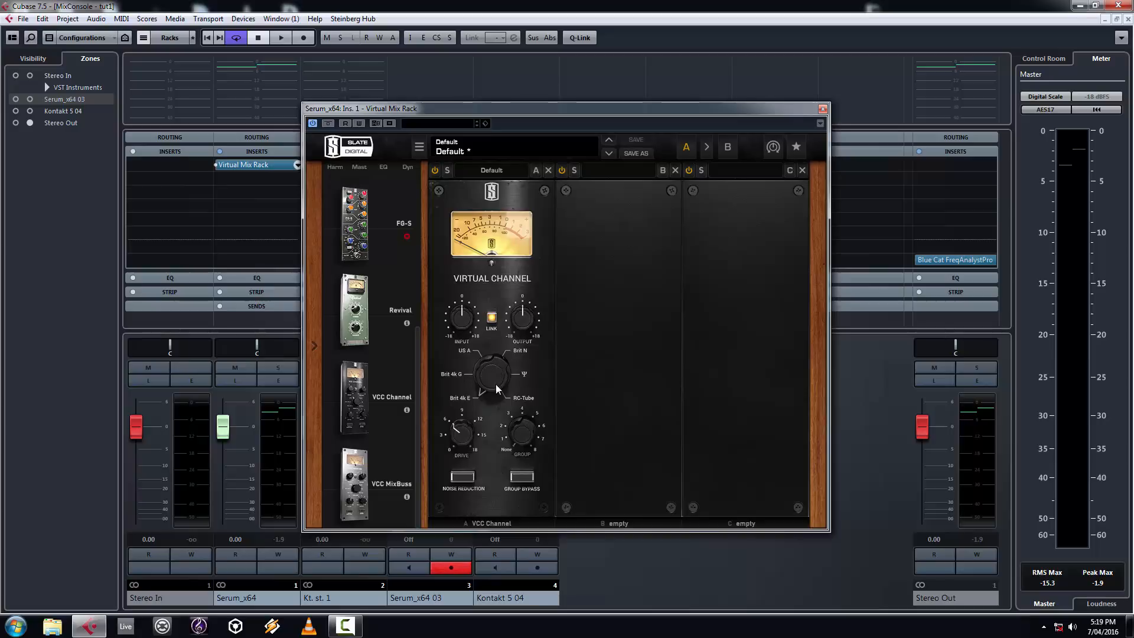
drag(492, 369, 487, 415)
drag(478, 373, 496, 325)
drag(495, 370, 509, 507)
Step: Raise the Virtual Channel's drive to about 12 and its linked input gain to +1.42 dB
click(470, 437)
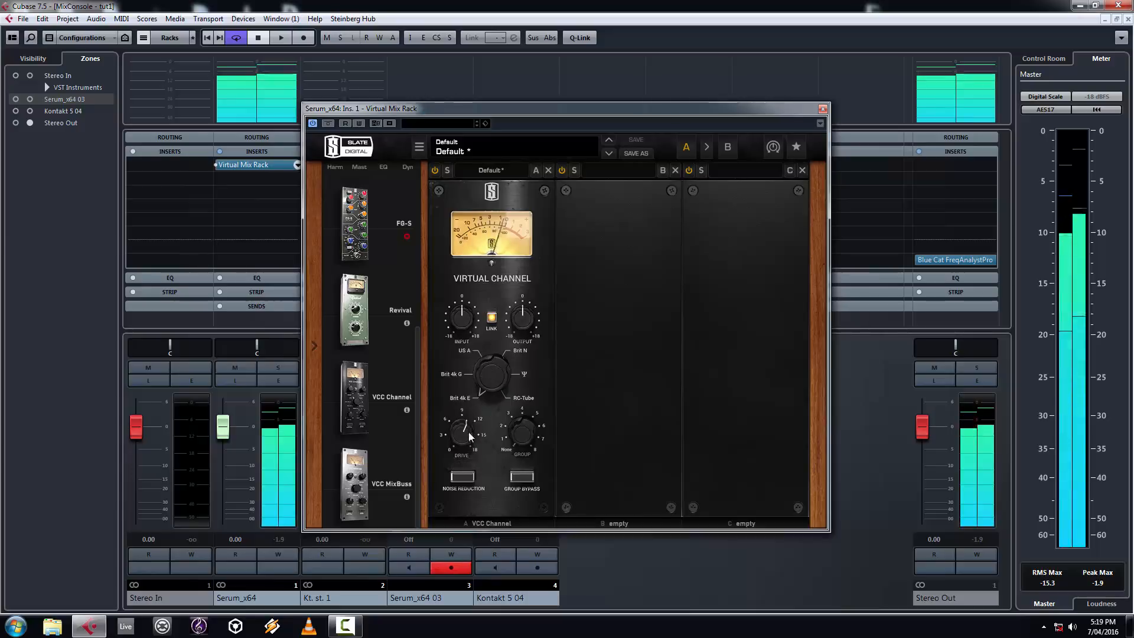
drag(469, 431, 469, 420)
drag(462, 324, 463, 318)
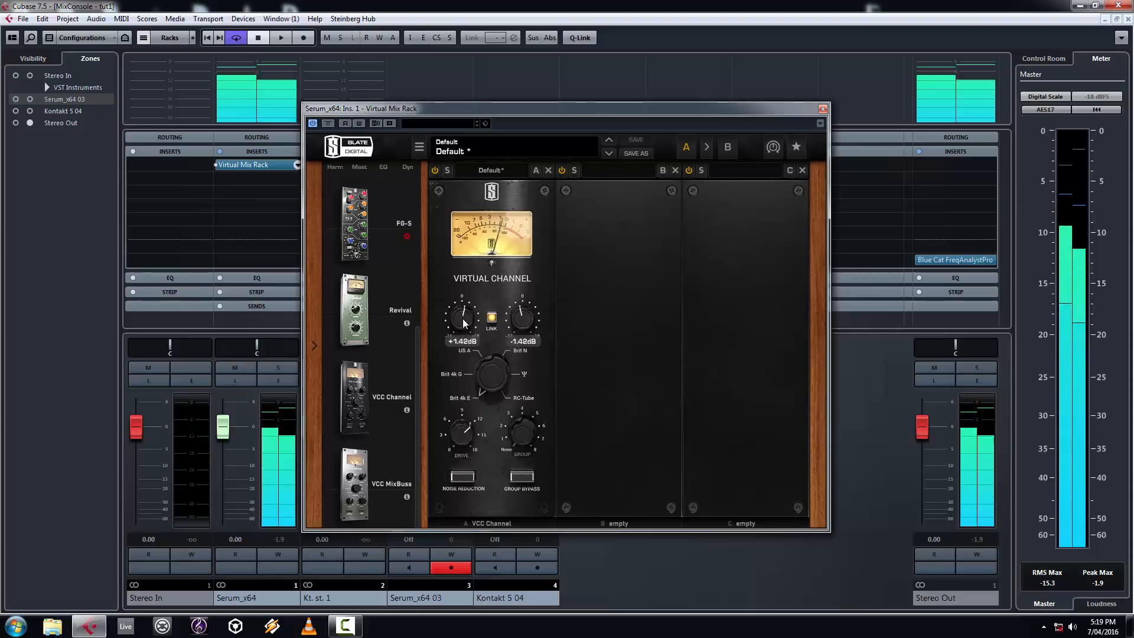
Step: Set the Virtual Channel's console type to RC-Tube and its linked input to +0.63 dB, closing the rack window
drag(498, 387, 481, 324)
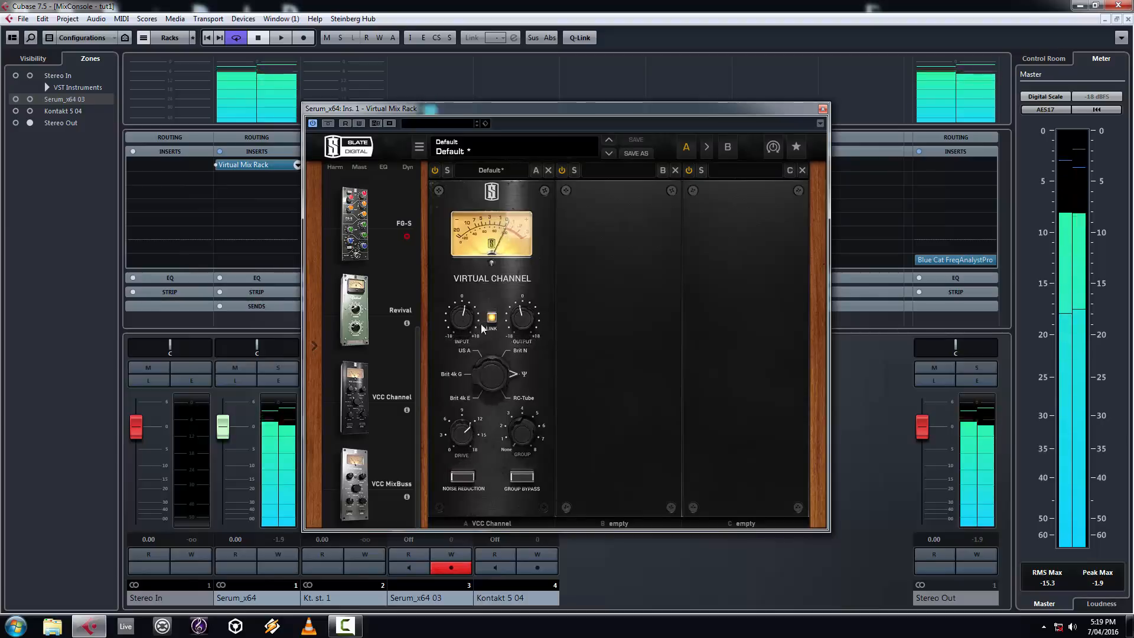
drag(494, 375, 491, 353)
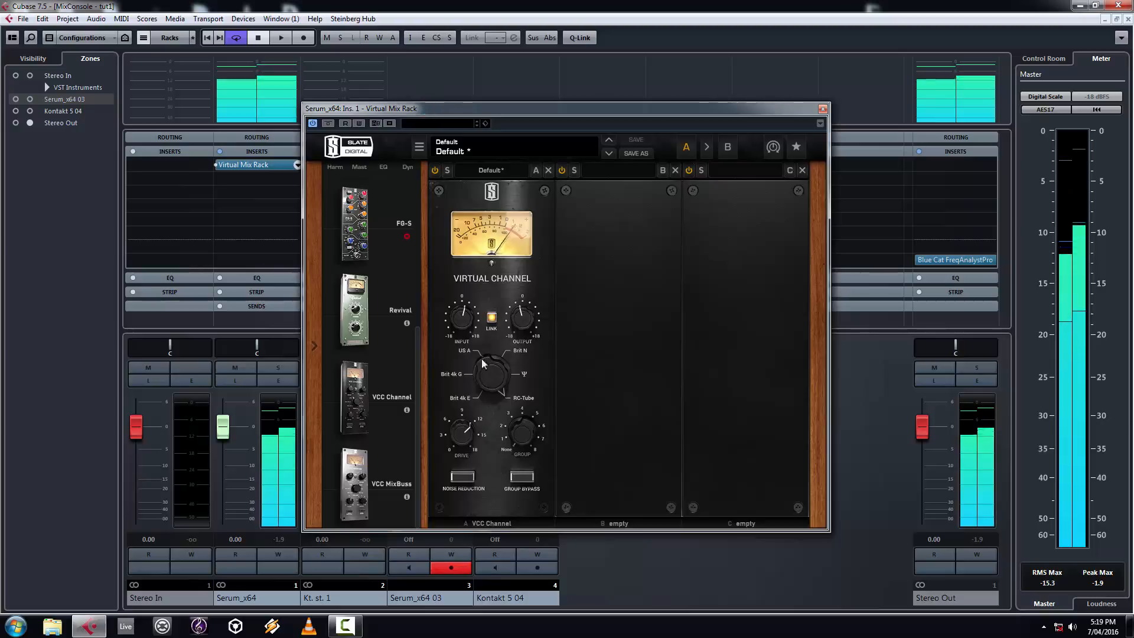
mouse_move(466, 324)
drag(466, 324, 464, 330)
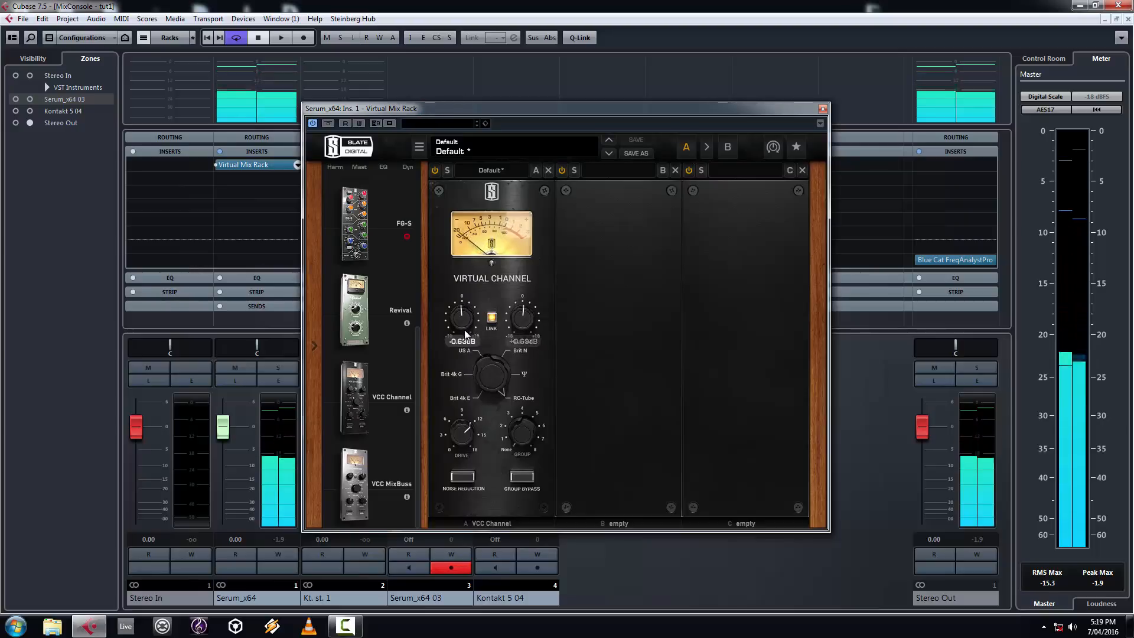
drag(464, 330, 463, 323)
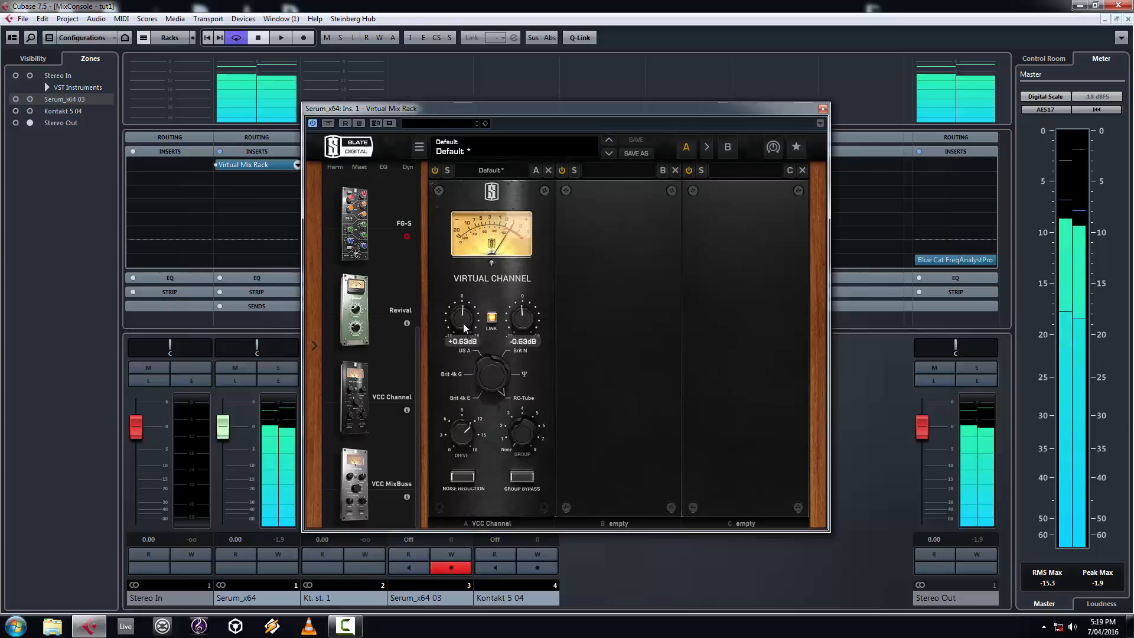
click(823, 109)
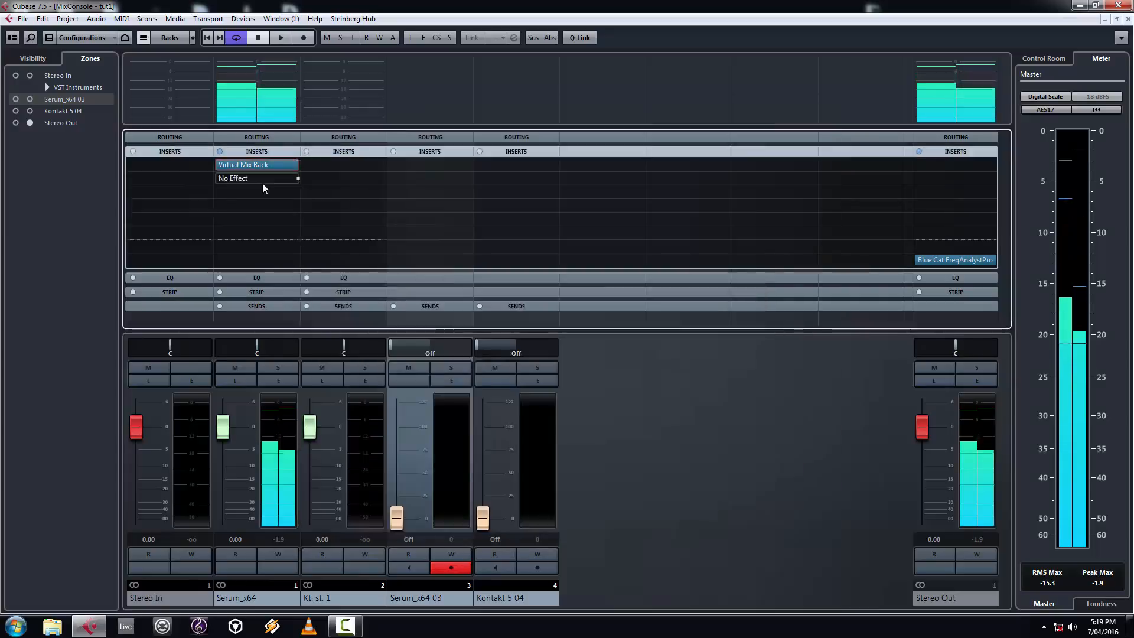
Step: Load Virtual Tape Machines into the Serum_x64 channel's second insert slot and set the machine type to 2-inch 16 Track
click(297, 179)
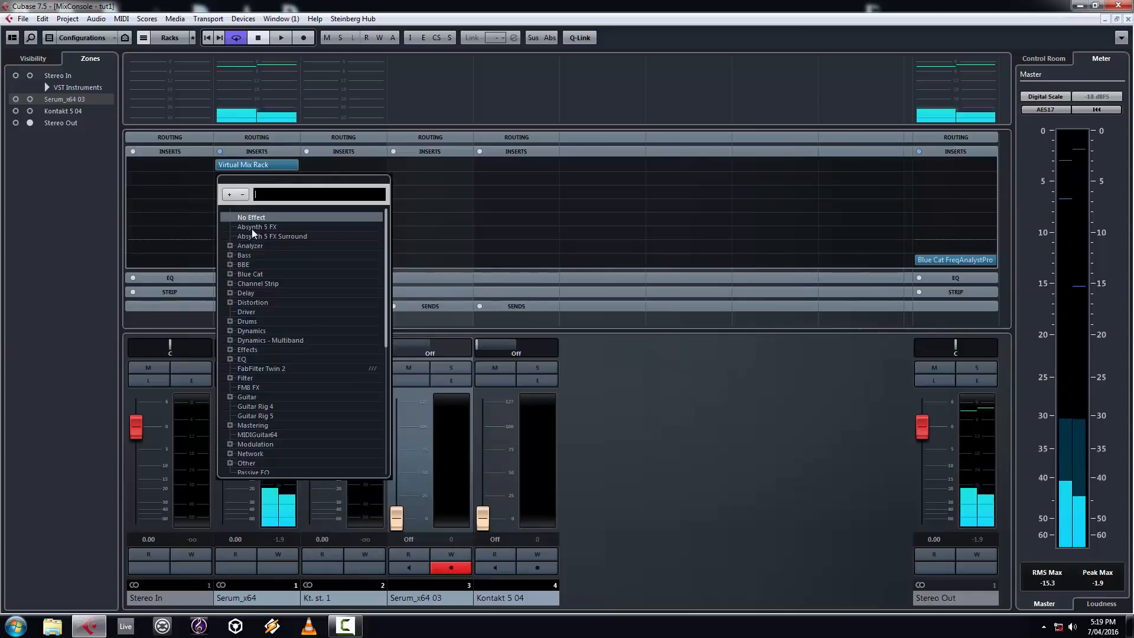
text(tape)
click(266, 245)
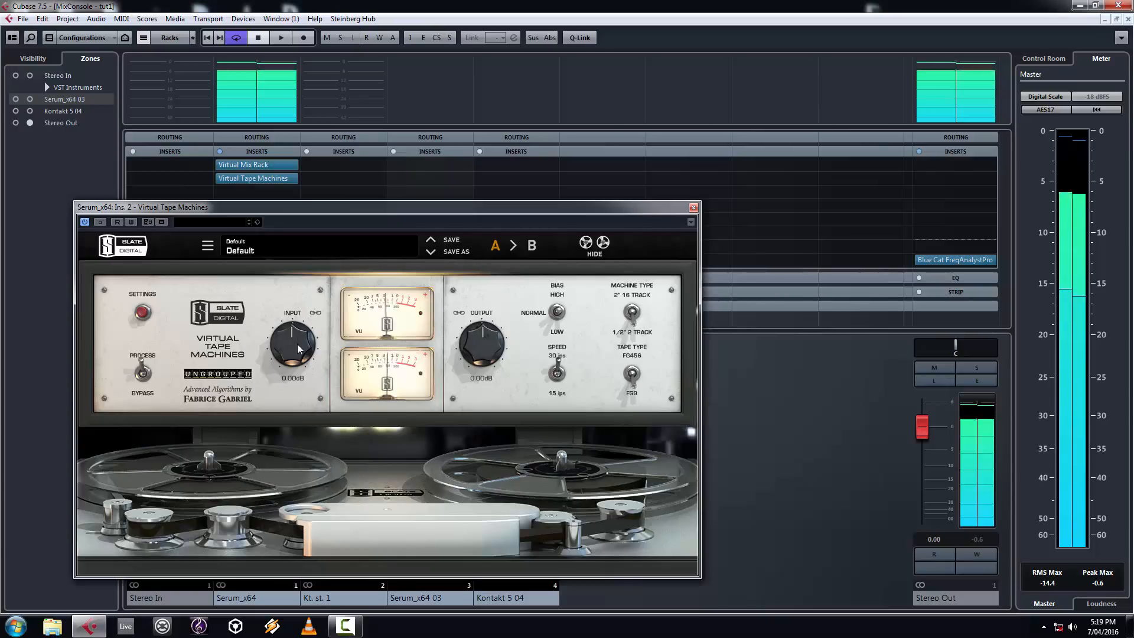
click(635, 336)
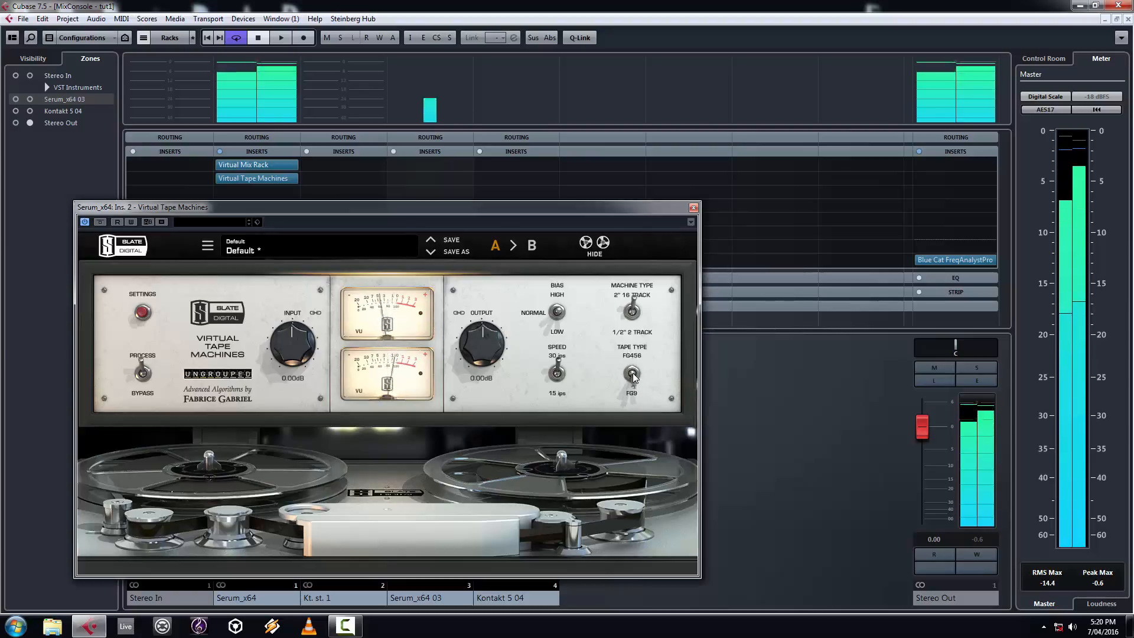
Step: Set the Virtual Tape Machines' input to +1.08 dB, then bypass and re-enable the Serum_x64 channel's inserts to compare the sound
drag(305, 351, 309, 341)
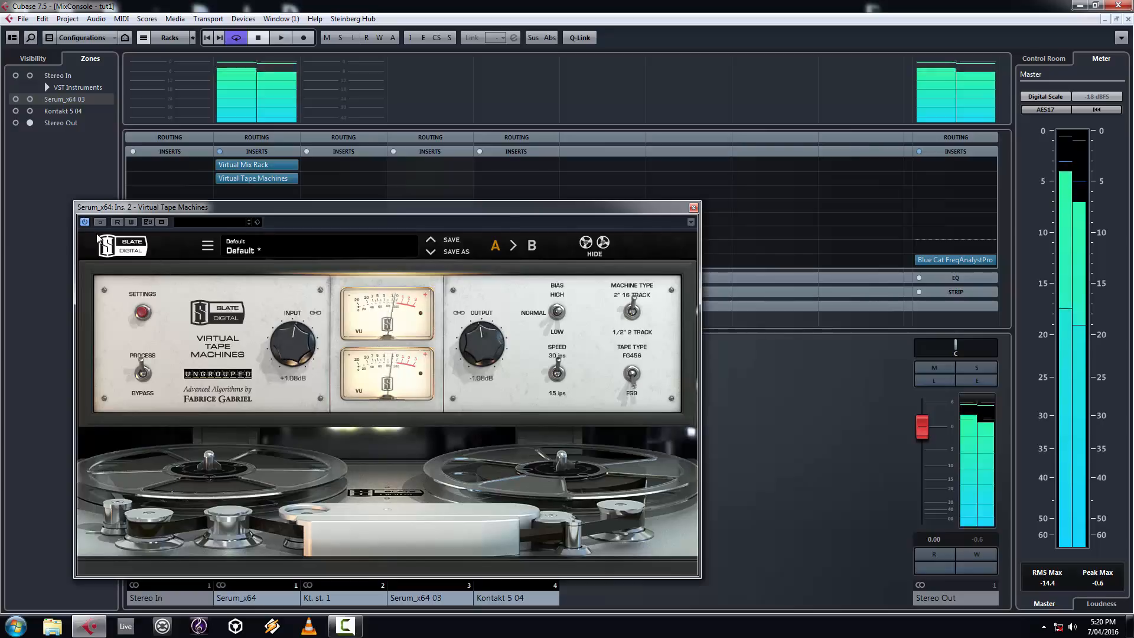
click(694, 207)
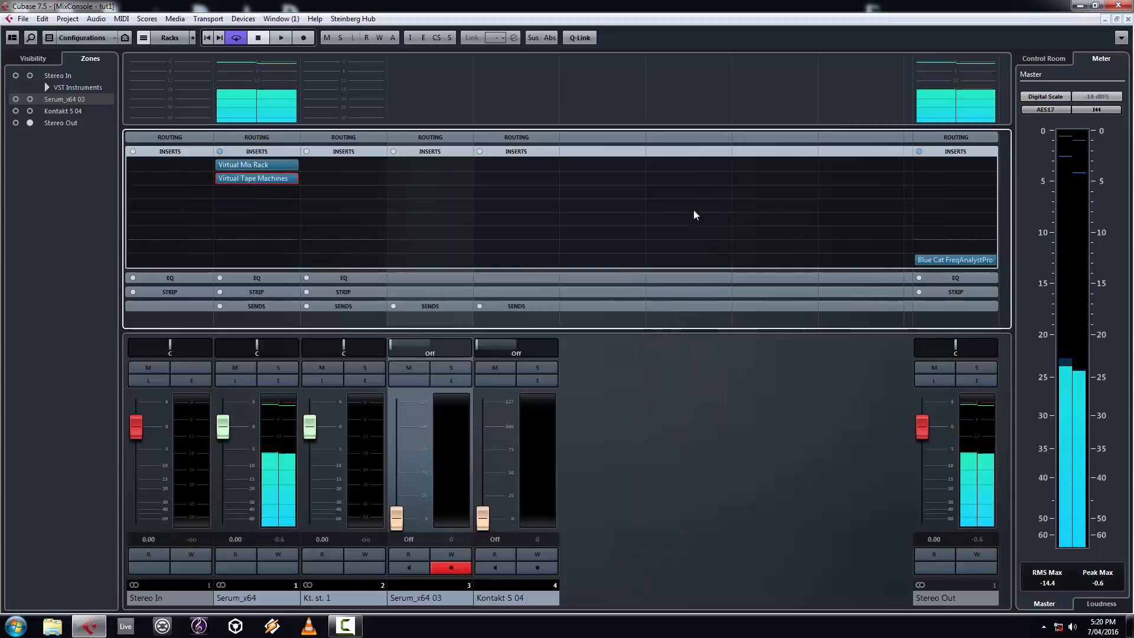
click(220, 152)
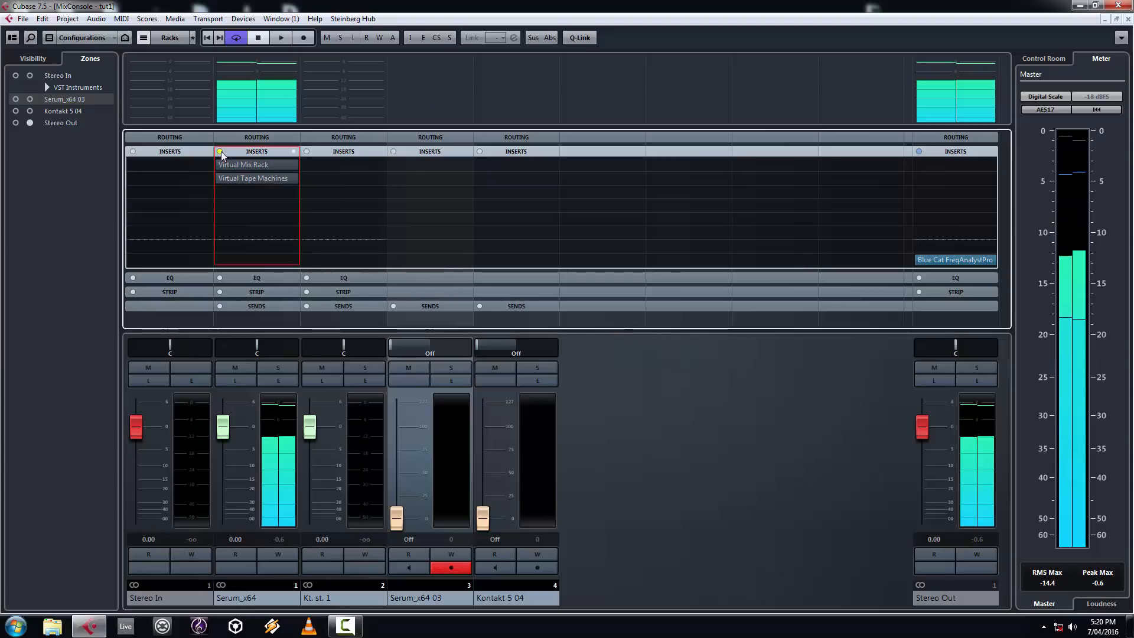
click(221, 151)
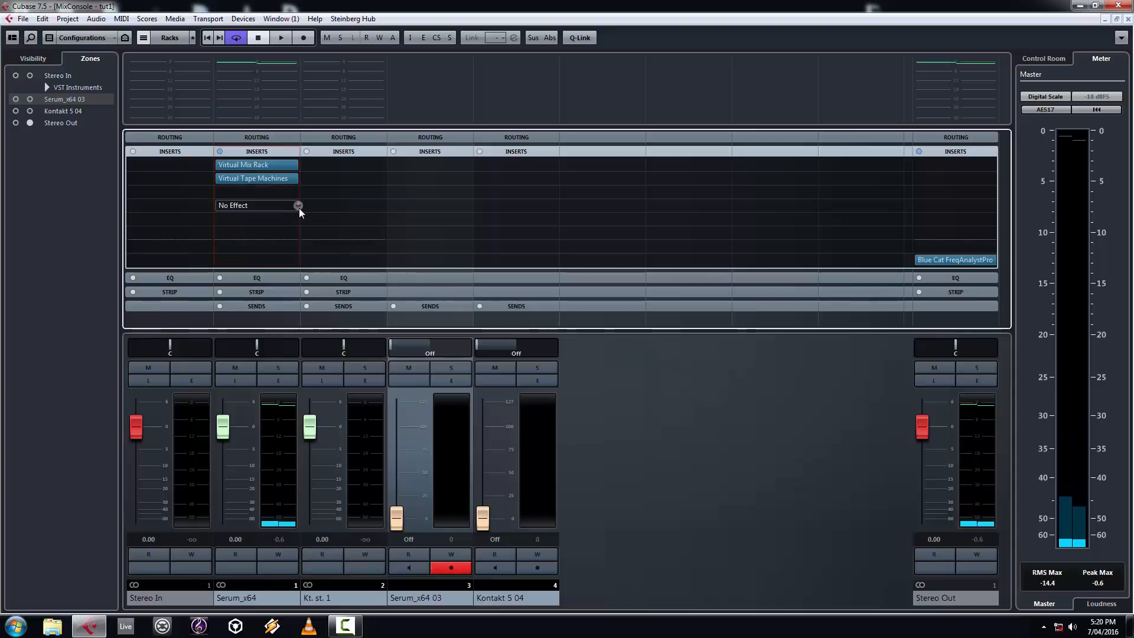
Step: Load FabFilter Pro-C into the Serum_x64 channel's fourth insert slot
click(299, 206)
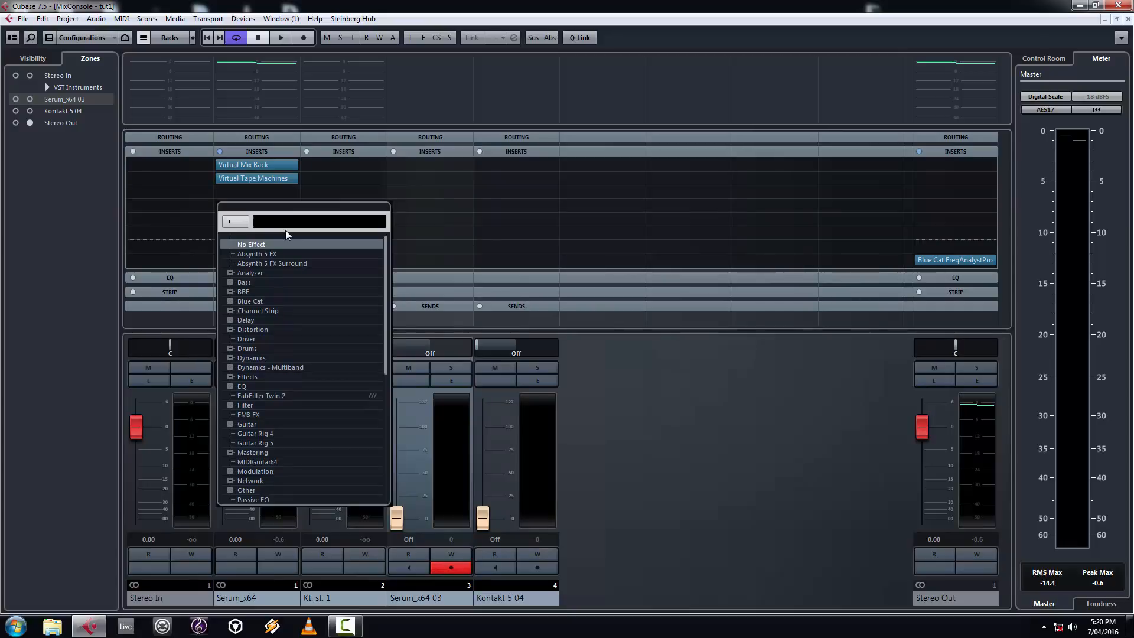
text(comp)
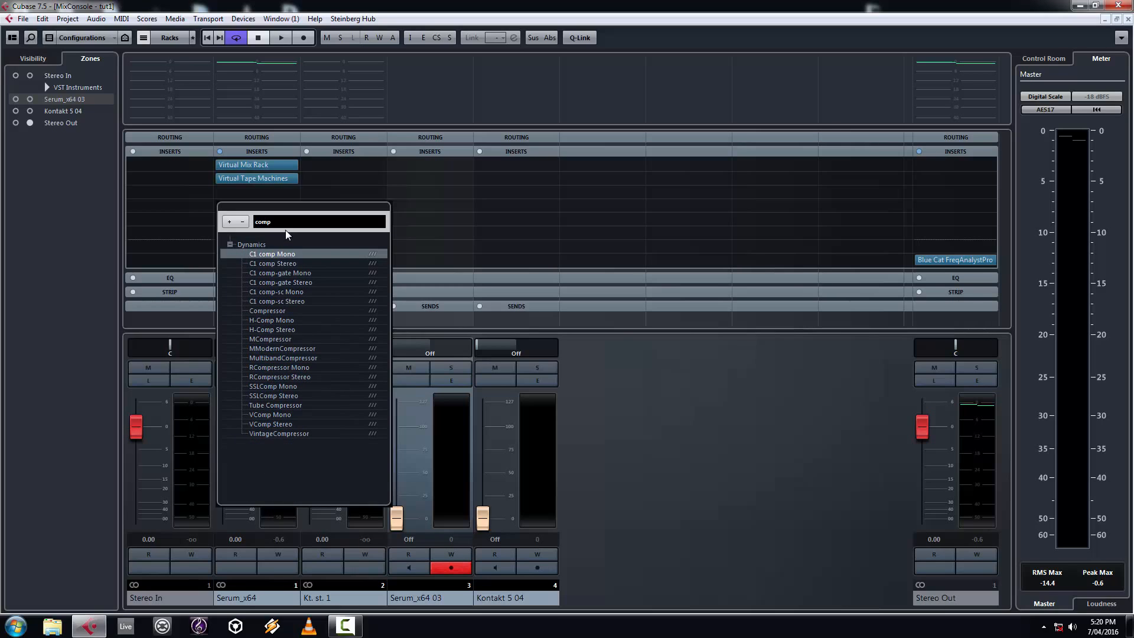
key(BackSpace)
key(BackSpace)
key(BackSpace)
key(BackSpace)
text(pro)
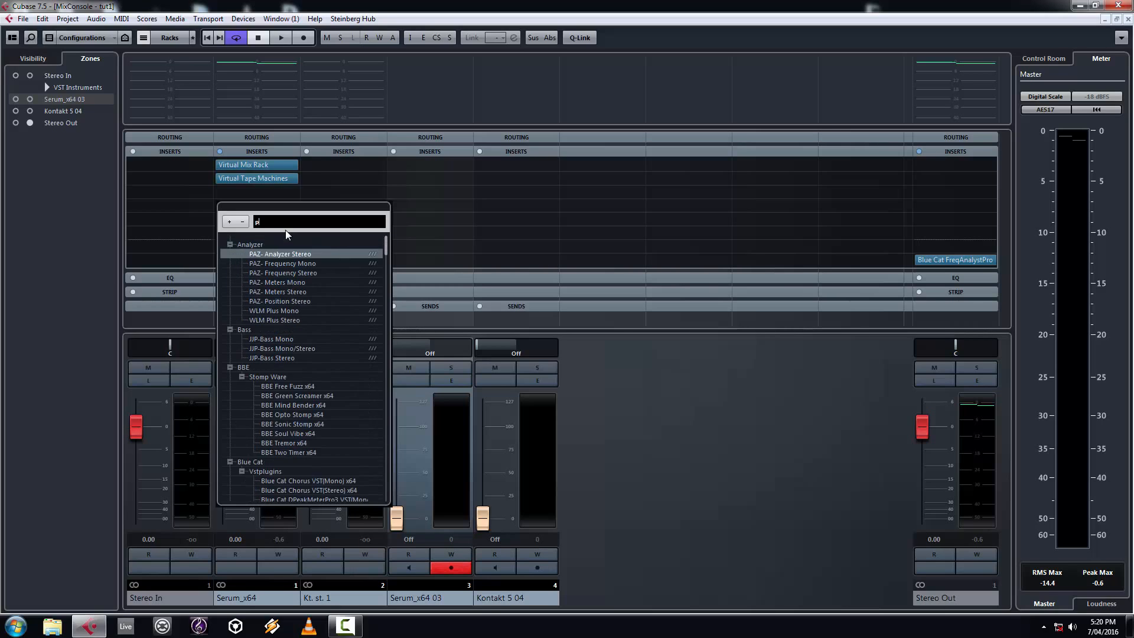
key(Escape)
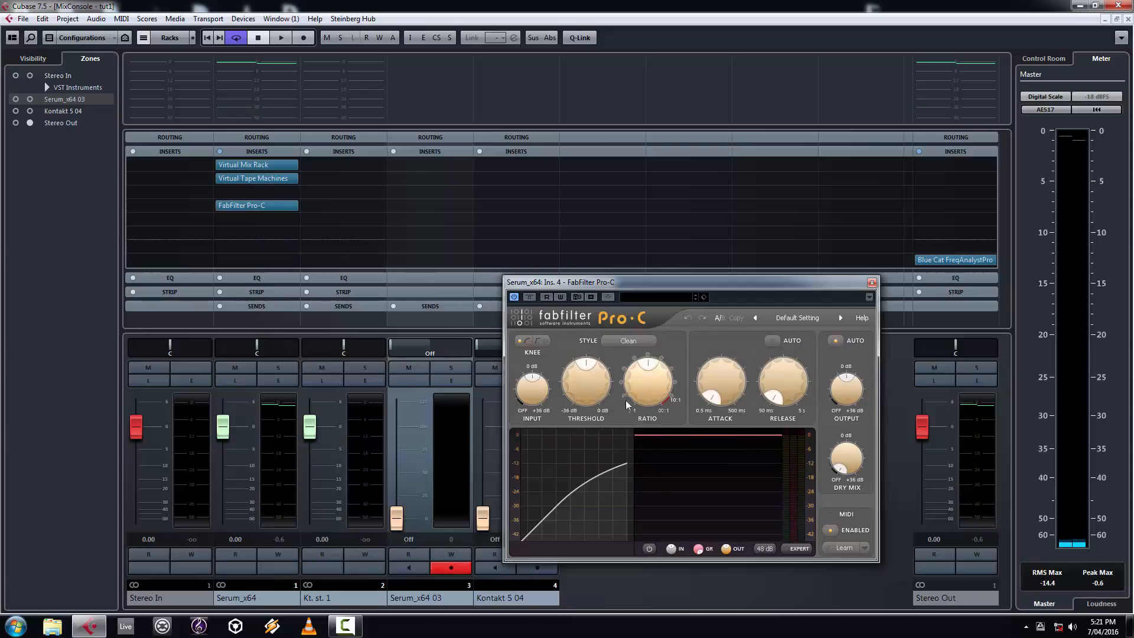
Step: Lower Pro-C's threshold and set a gentler compression ratio
mouse_move(596, 389)
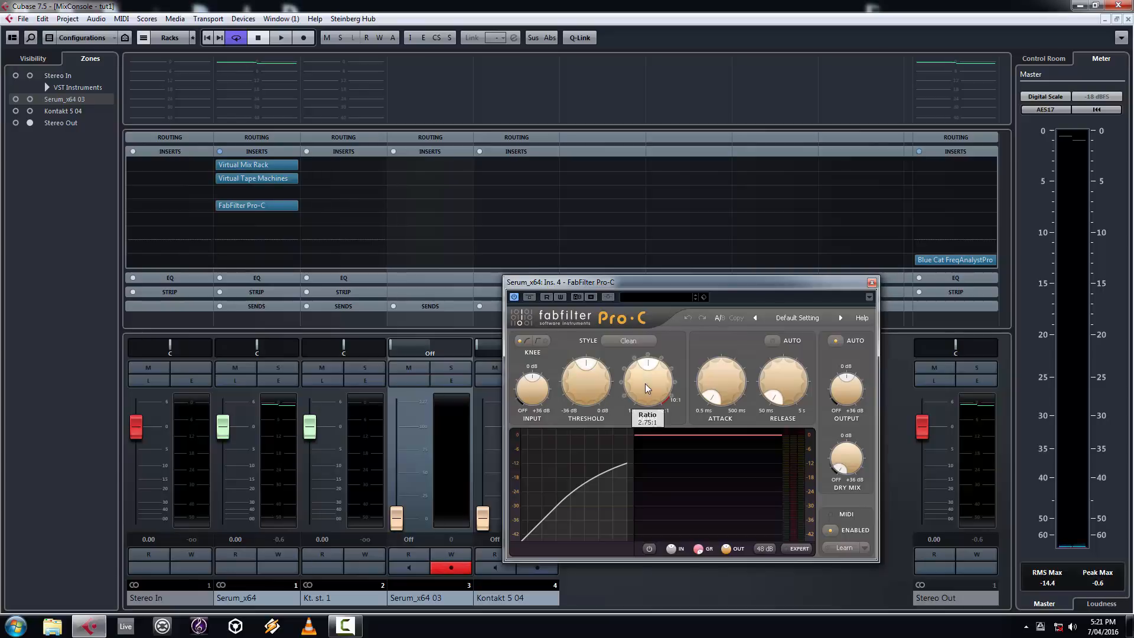
drag(646, 384, 662, 537)
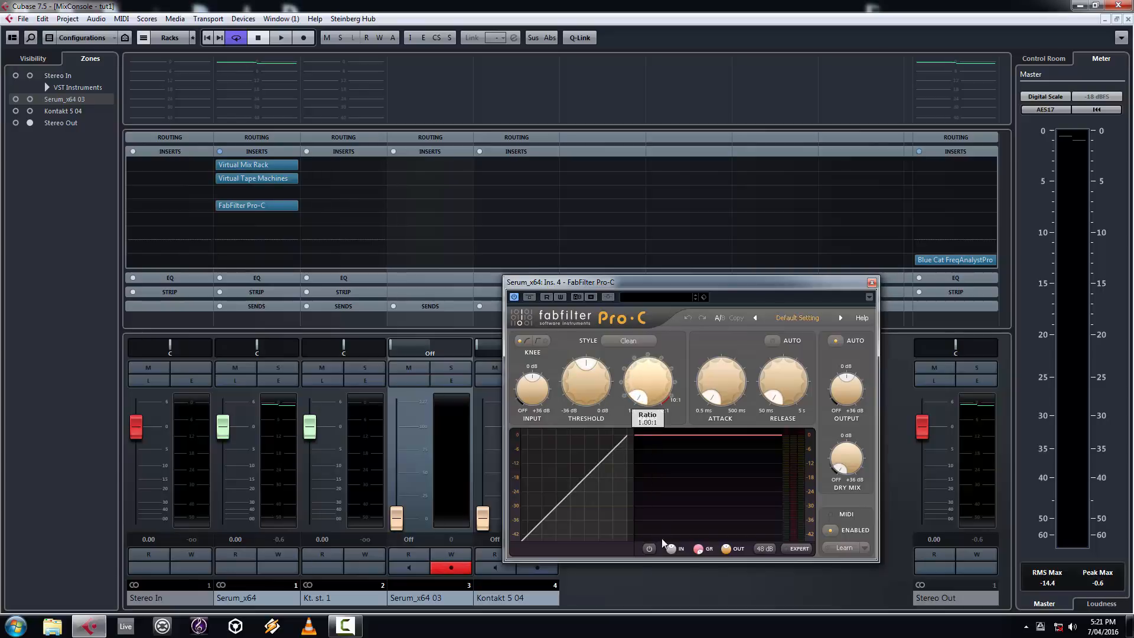
drag(589, 385, 621, 344)
mouse_move(639, 385)
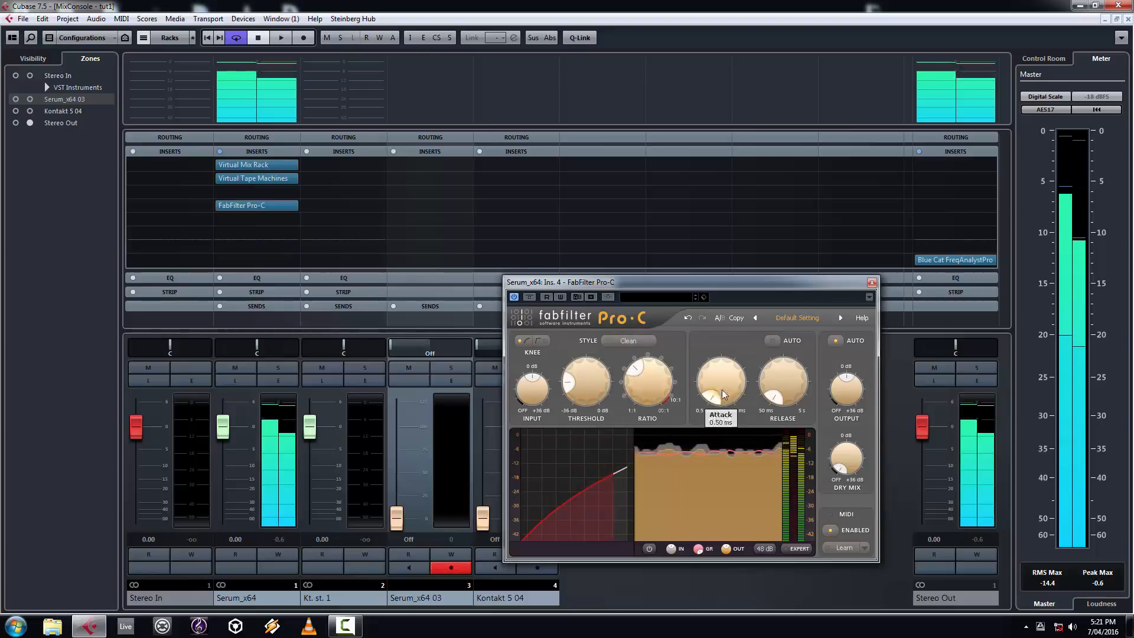
Step: Lengthen Pro-C's attack and release times
mouse_move(786, 396)
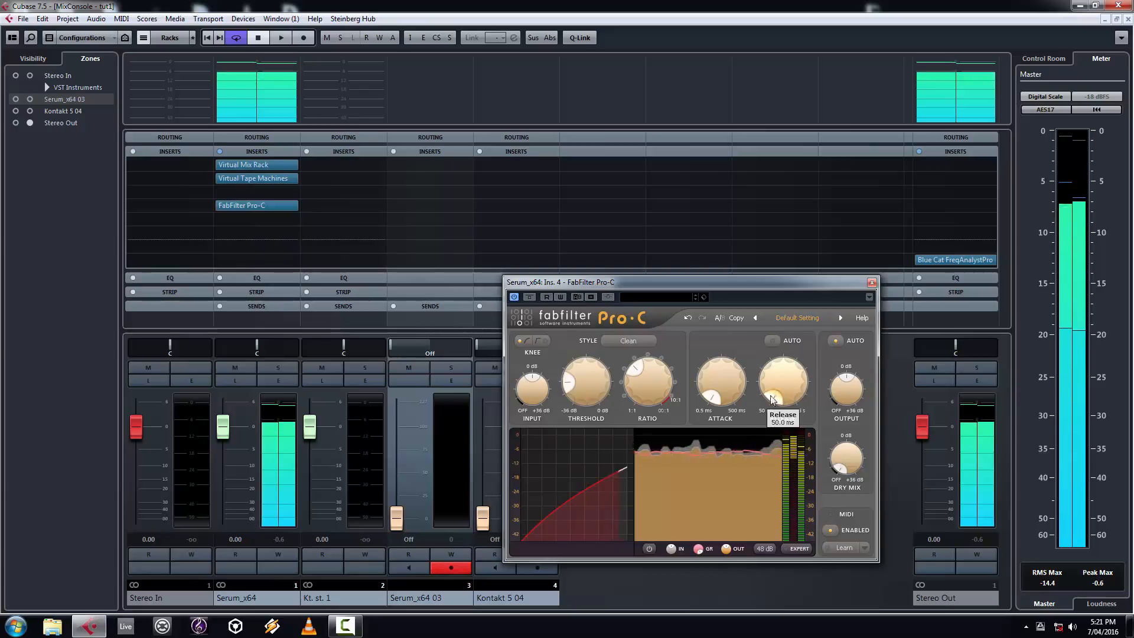
mouse_move(729, 404)
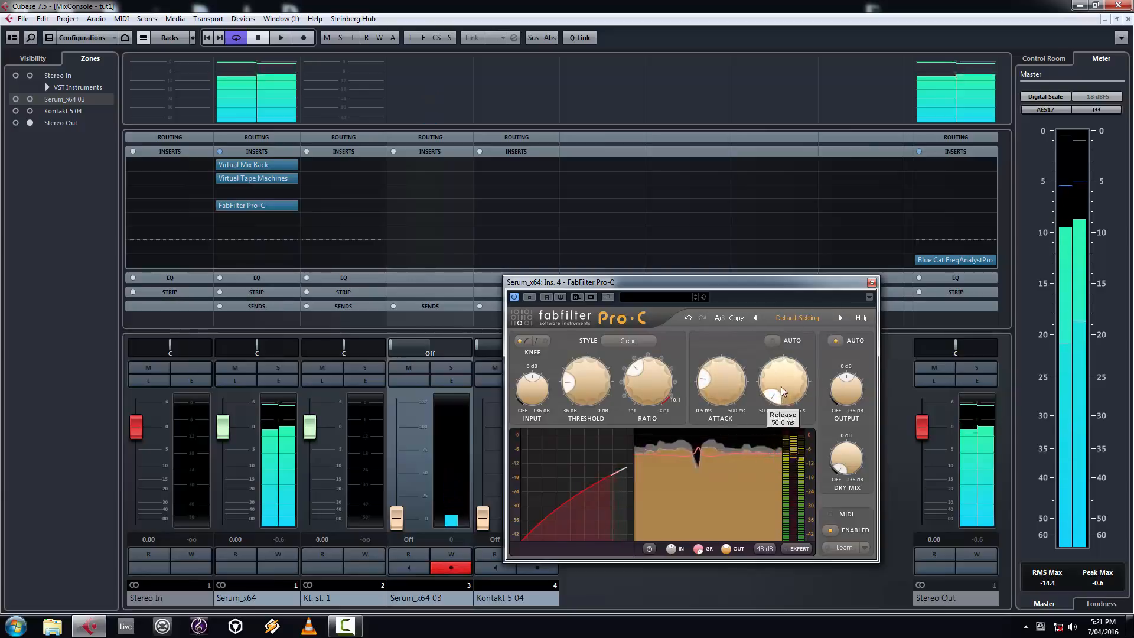
drag(785, 396, 775, 375)
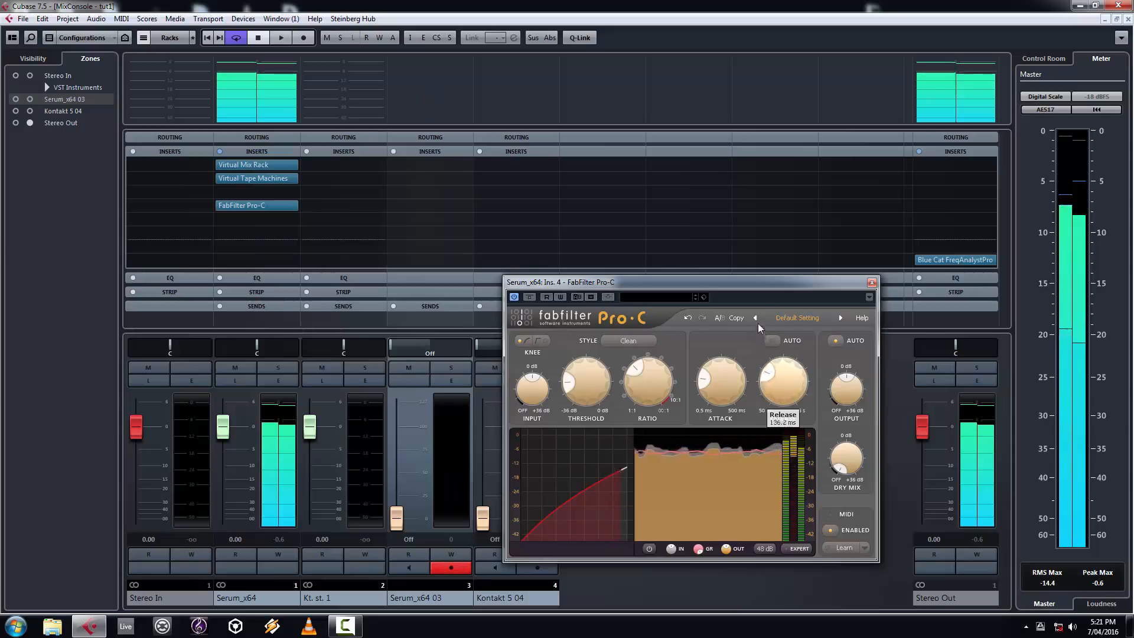
drag(760, 328, 773, 390)
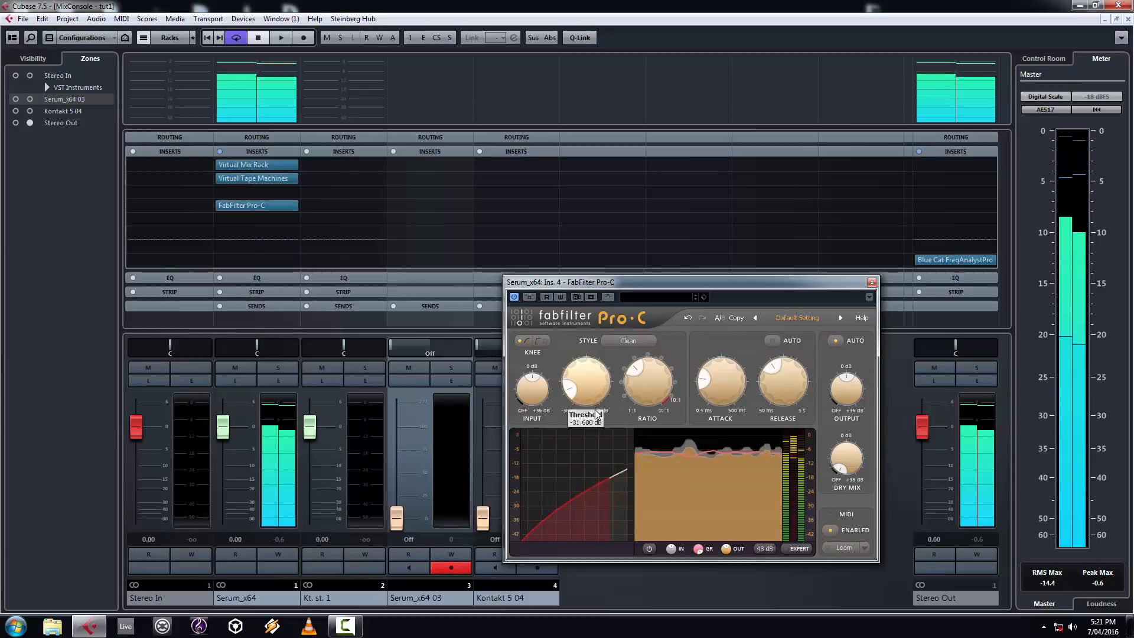
Step: Raise Pro-C's ratio and threshold, then turn off automatic output gain and raise the output level manually, closing the plugin window
mouse_move(648, 382)
mouse_down()
mouse_move(638, 336)
mouse_move(644, 404)
mouse_up()
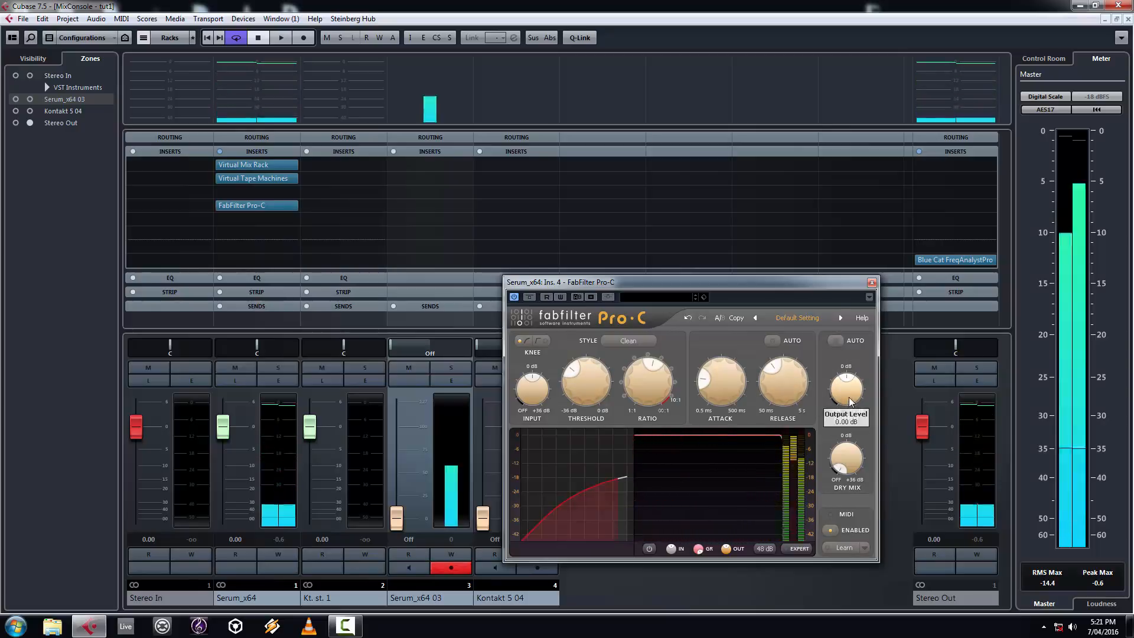
drag(849, 402, 848, 380)
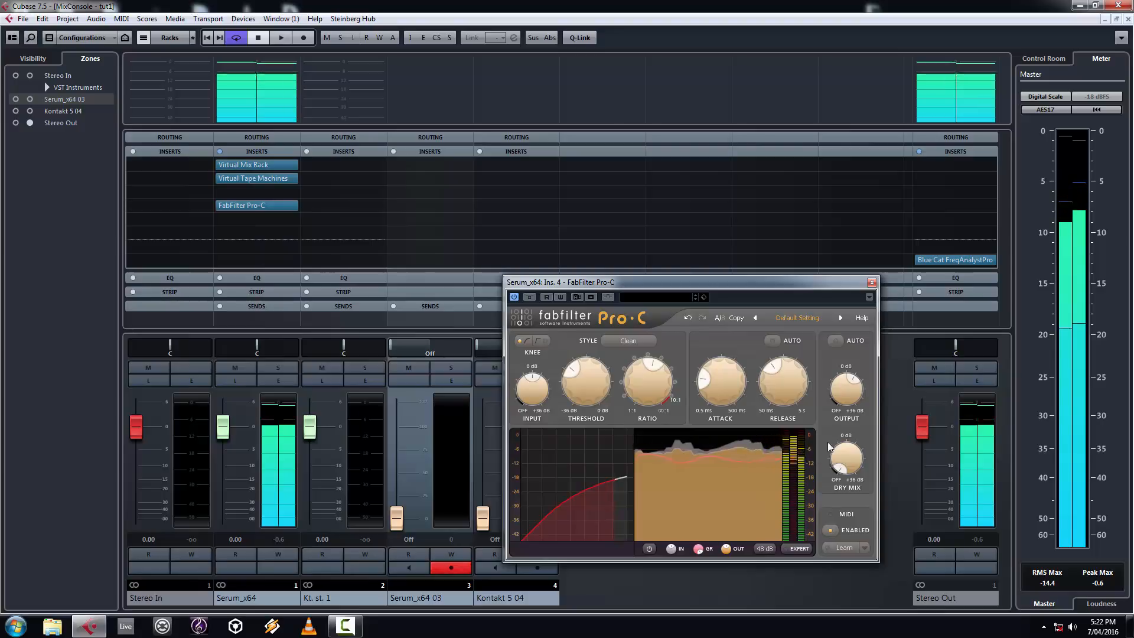
mouse_move(851, 397)
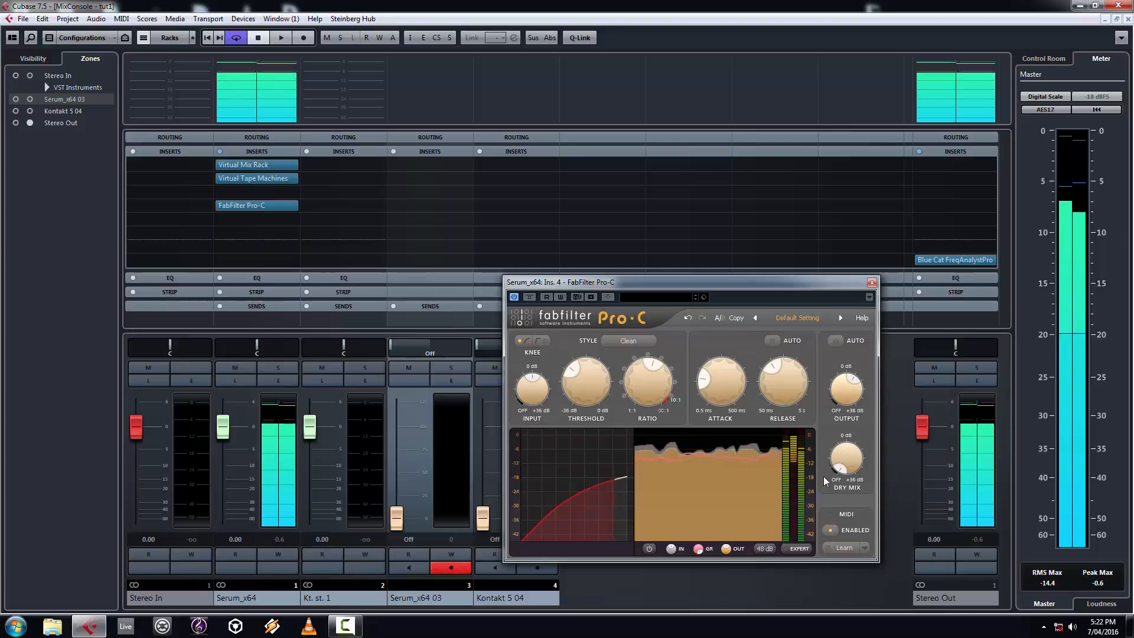
click(872, 282)
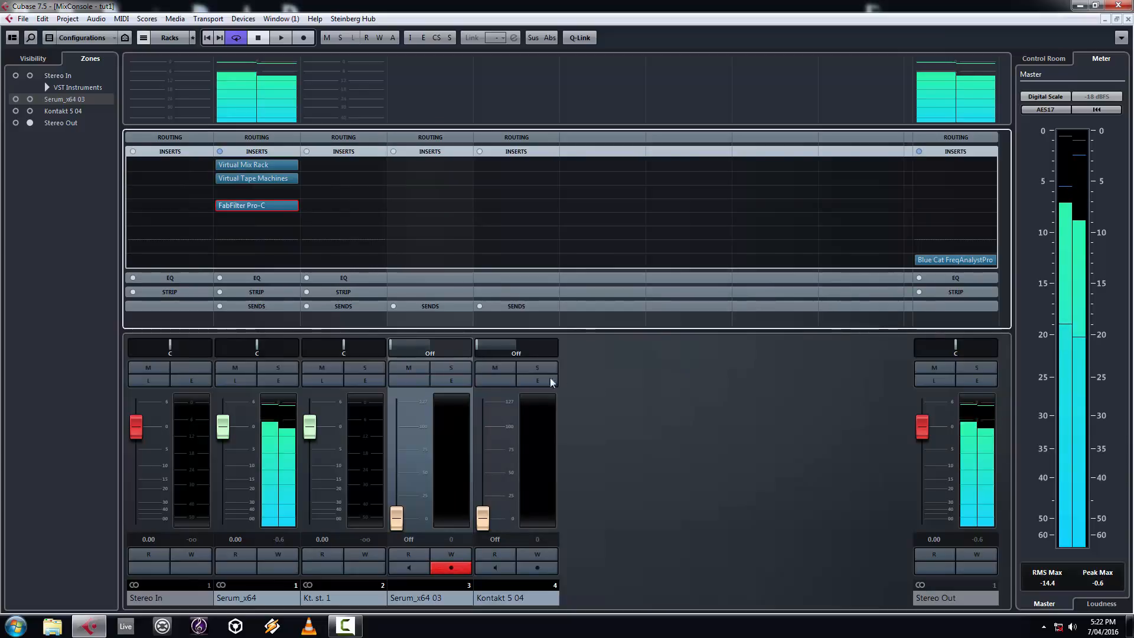
Step: Load FabFilter Pro-Q 2 into the Serum_x64 channel's fifth insert slot and add a bell band at about 62 Hz
click(298, 220)
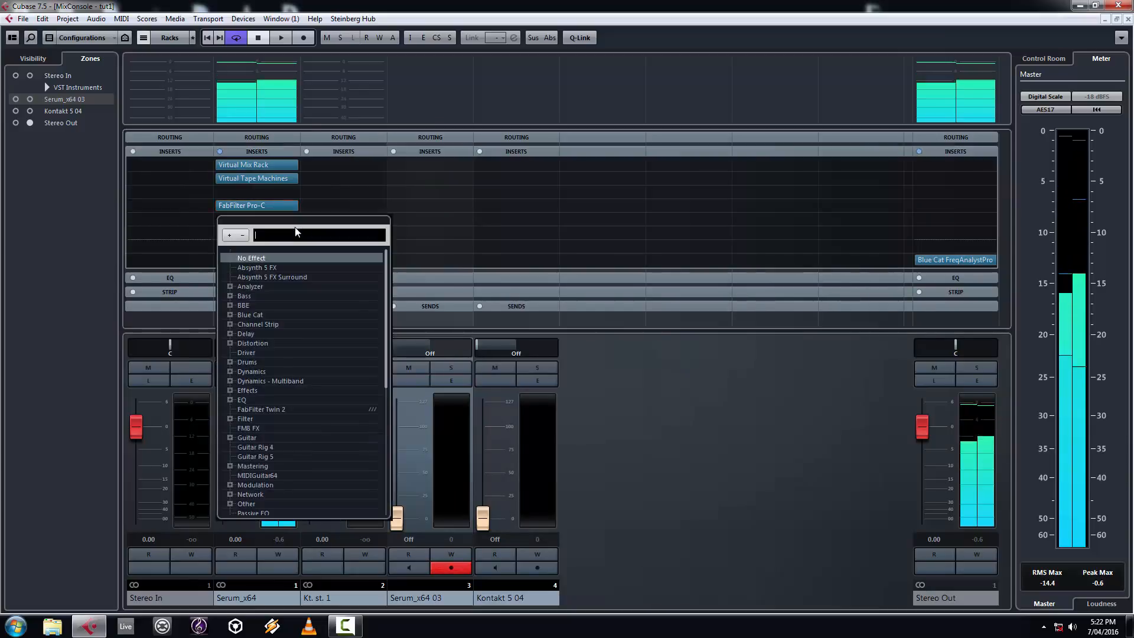
text(pro)
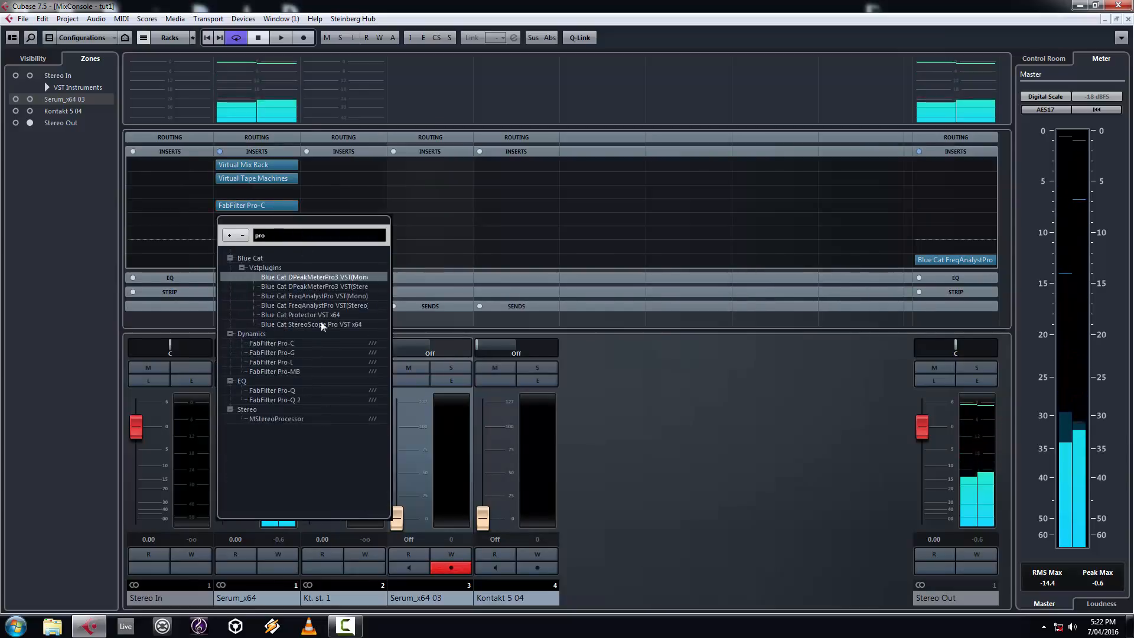
click(296, 400)
click(326, 329)
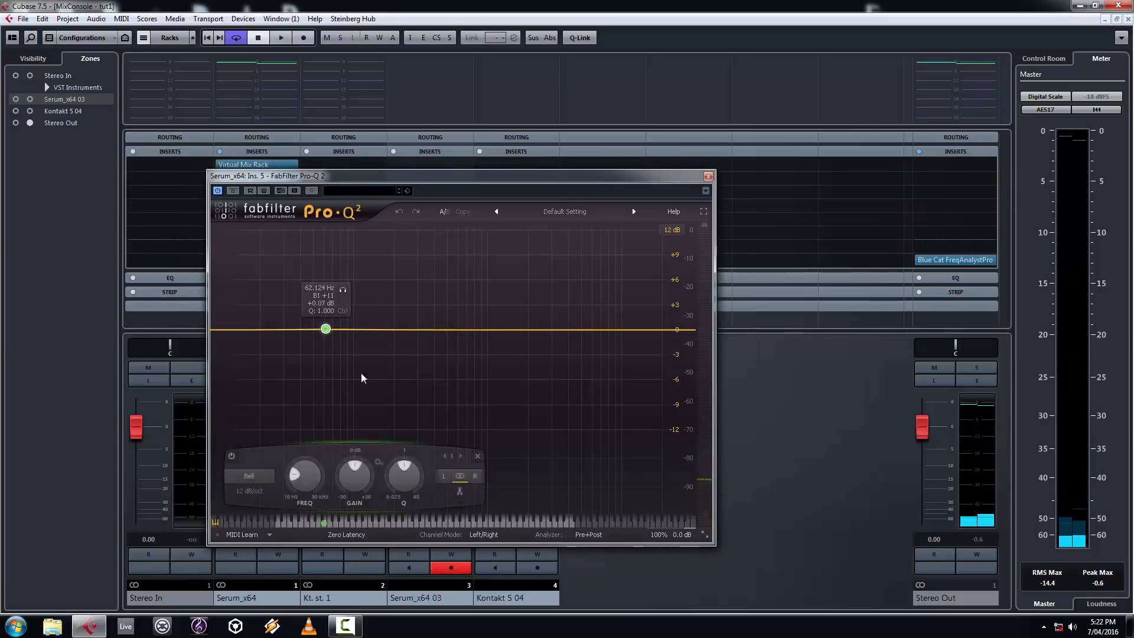
Step: Set Pro-Q 2's channel mode to Mid/Side and move the bell band to about 94 Hz at 0 dB
click(588, 535)
click(484, 535)
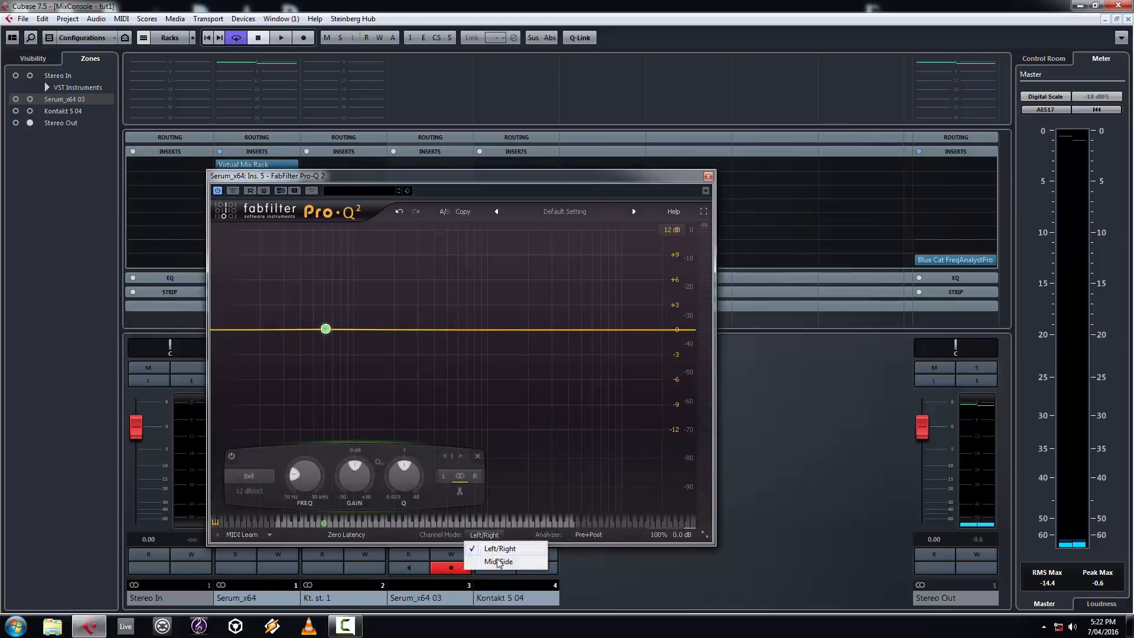
click(490, 562)
drag(325, 329, 350, 333)
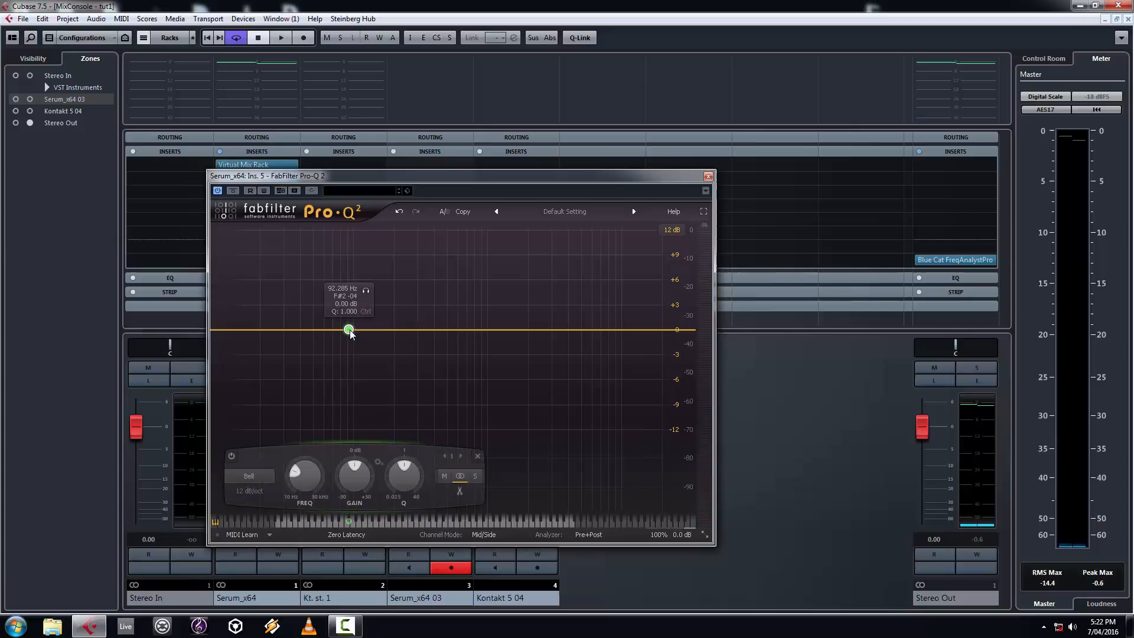
Step: Turn the band into a side-only Low Cut with a 24 dB/oct slope at about 410 Hz
click(249, 476)
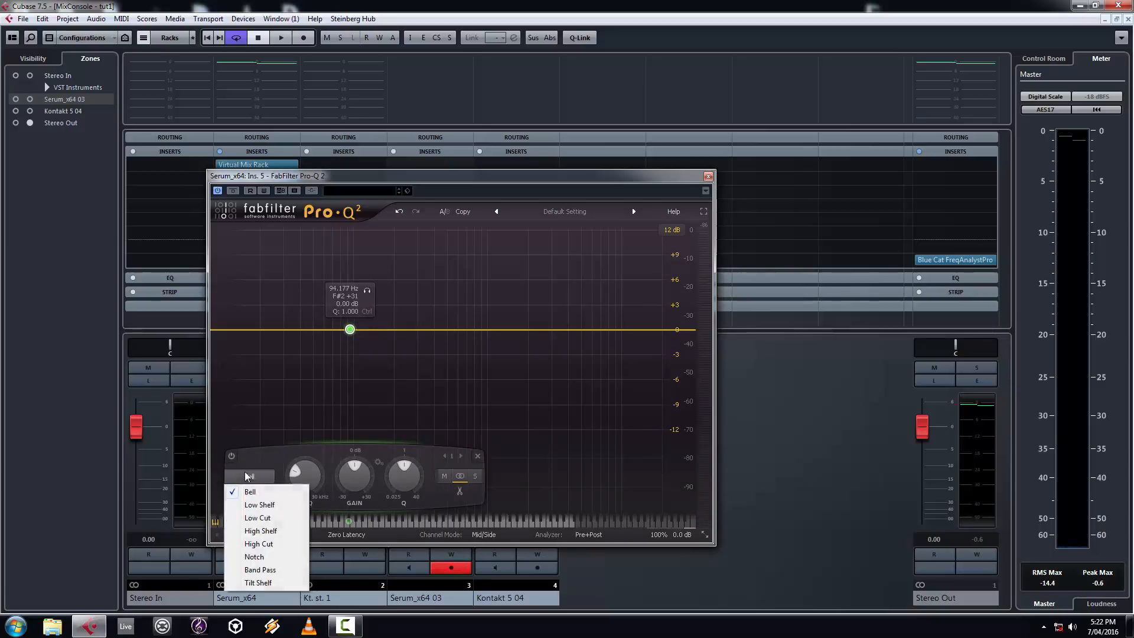
click(263, 518)
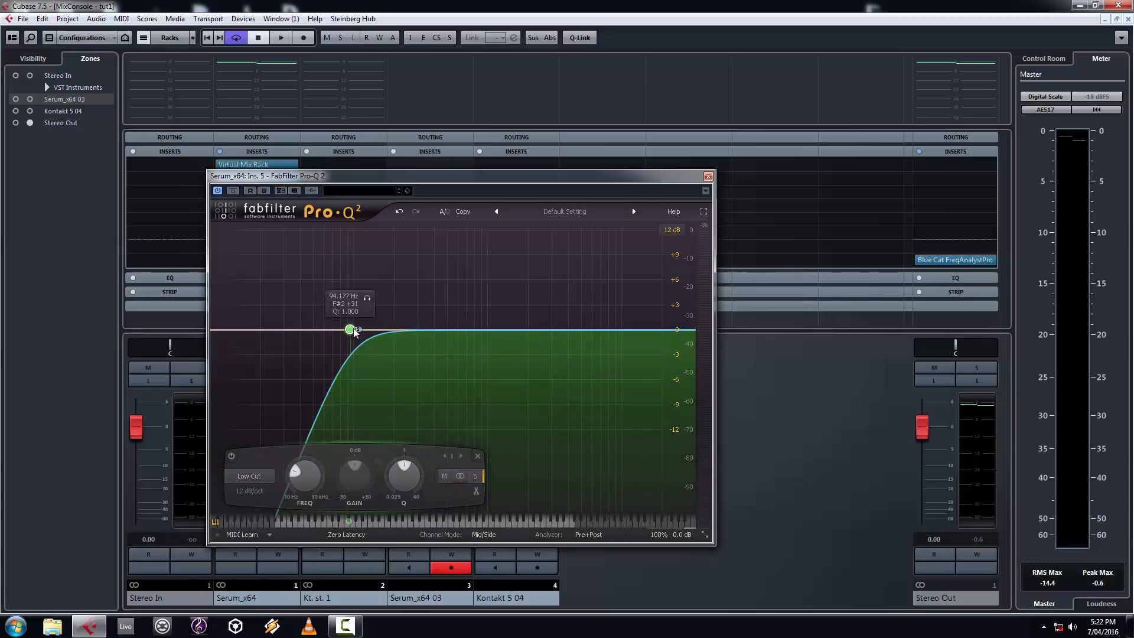
drag(354, 332, 399, 332)
click(291, 491)
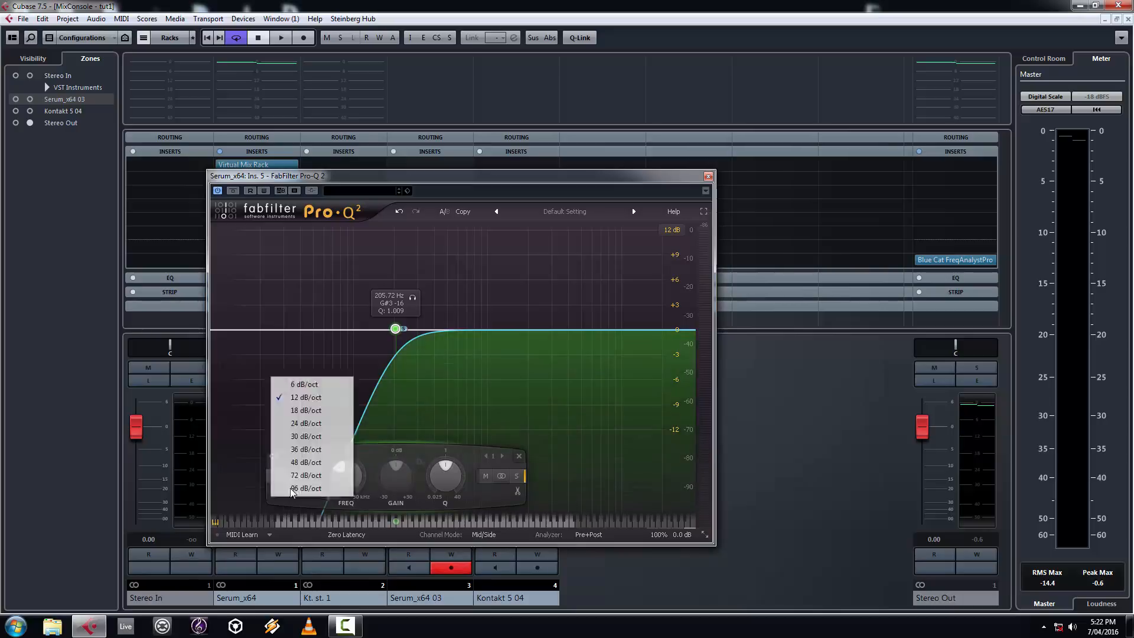
click(300, 424)
drag(395, 329, 435, 329)
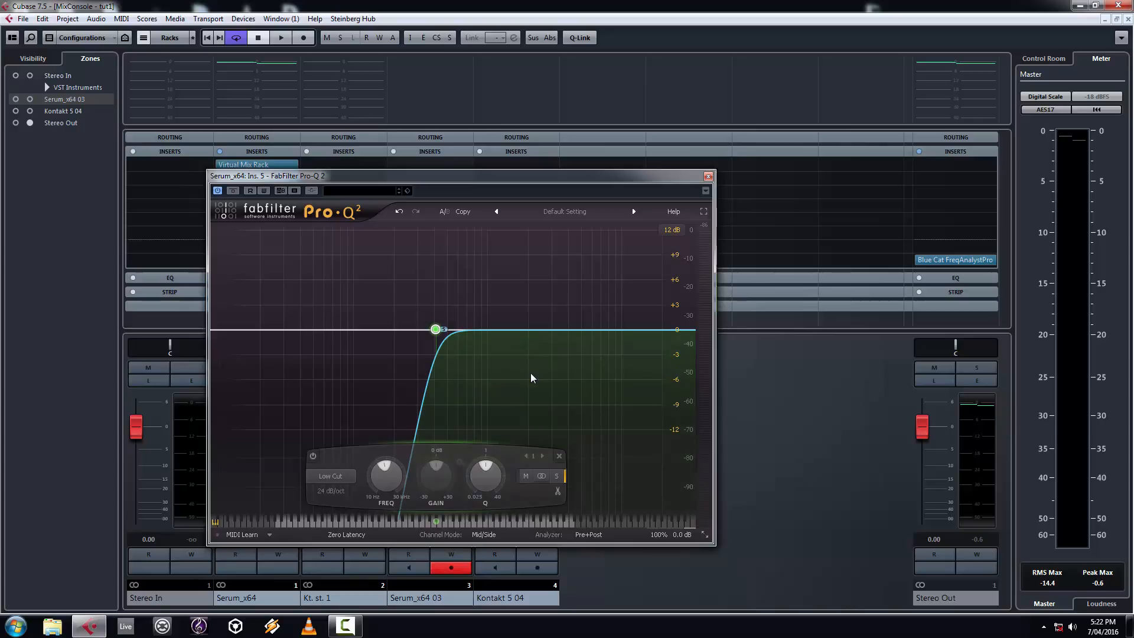
Step: Play the sound and compare it with Pro-Q 2 active and bypassed to judge the side low cut
key(space)
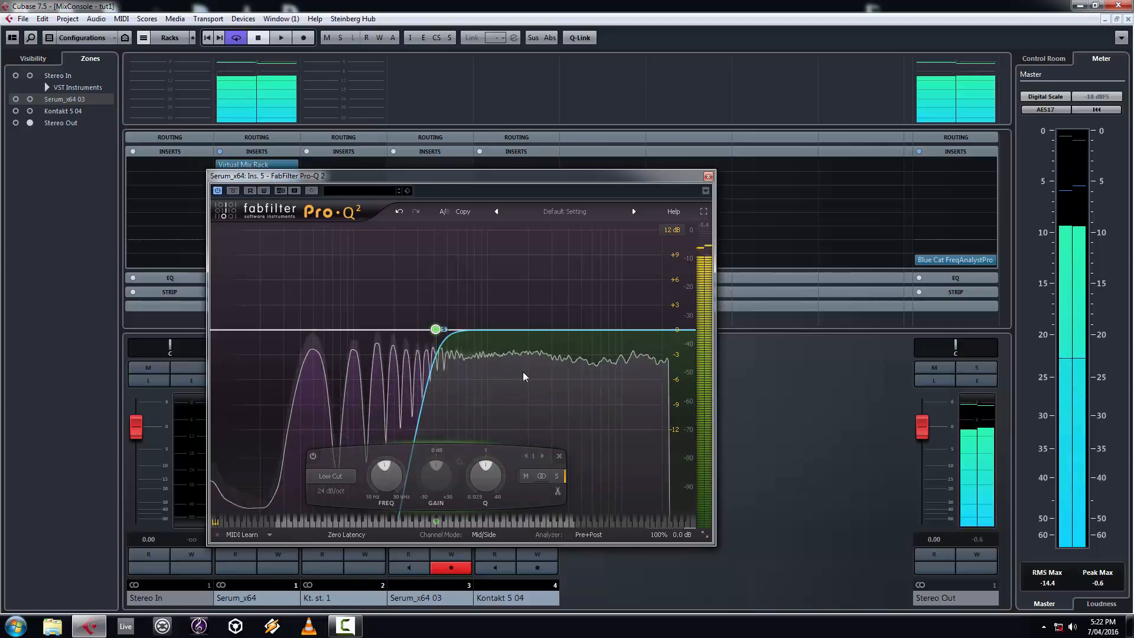
click(524, 377)
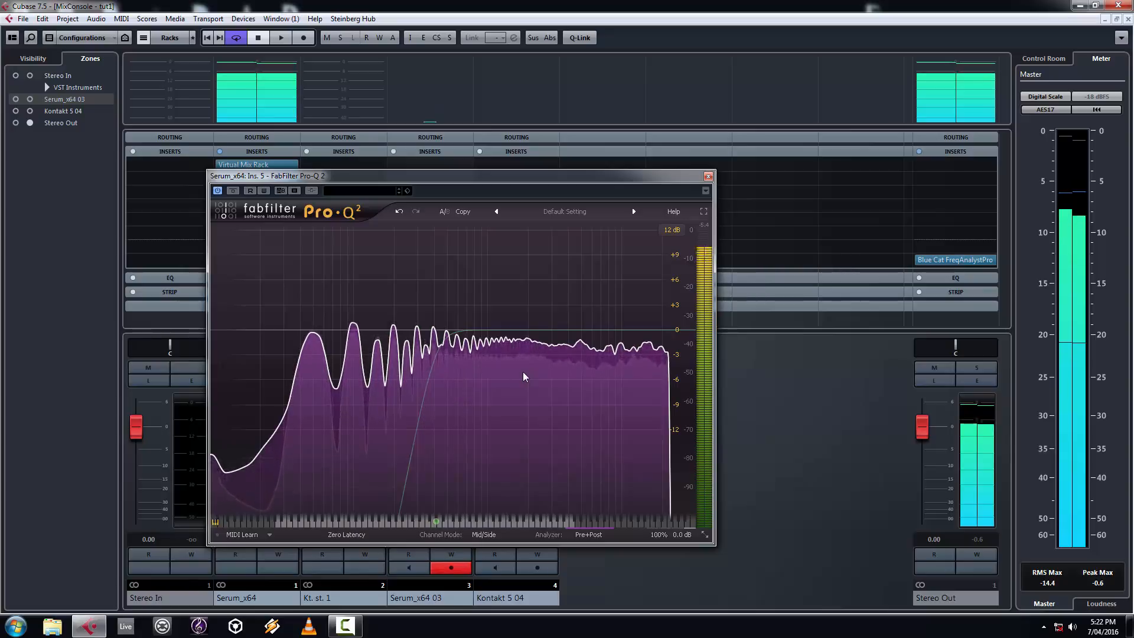
click(435, 329)
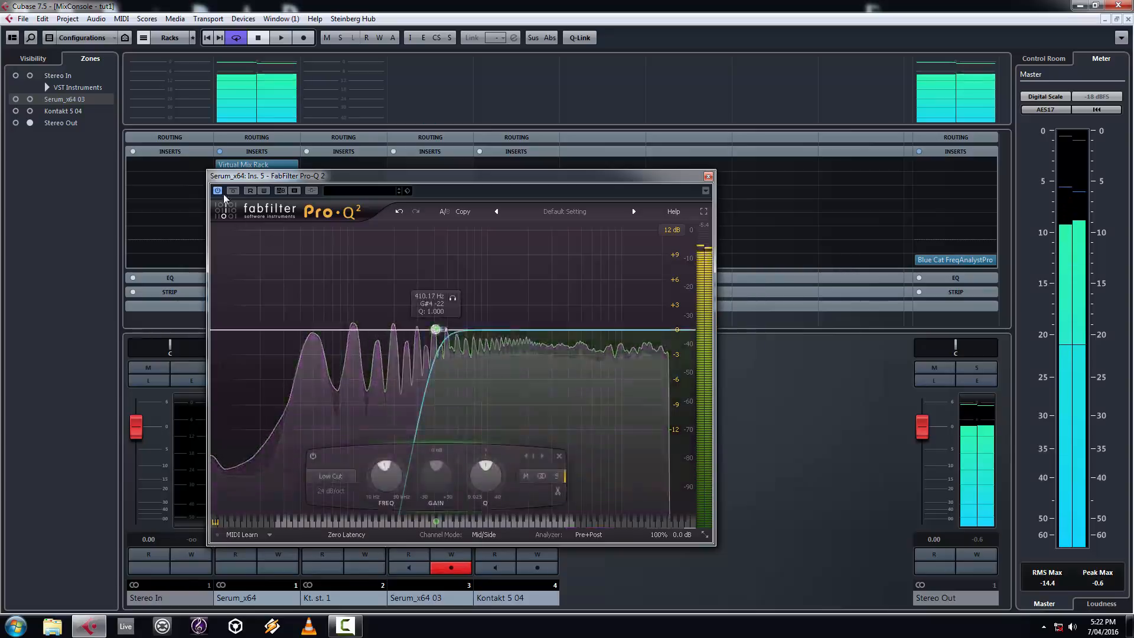
click(233, 191)
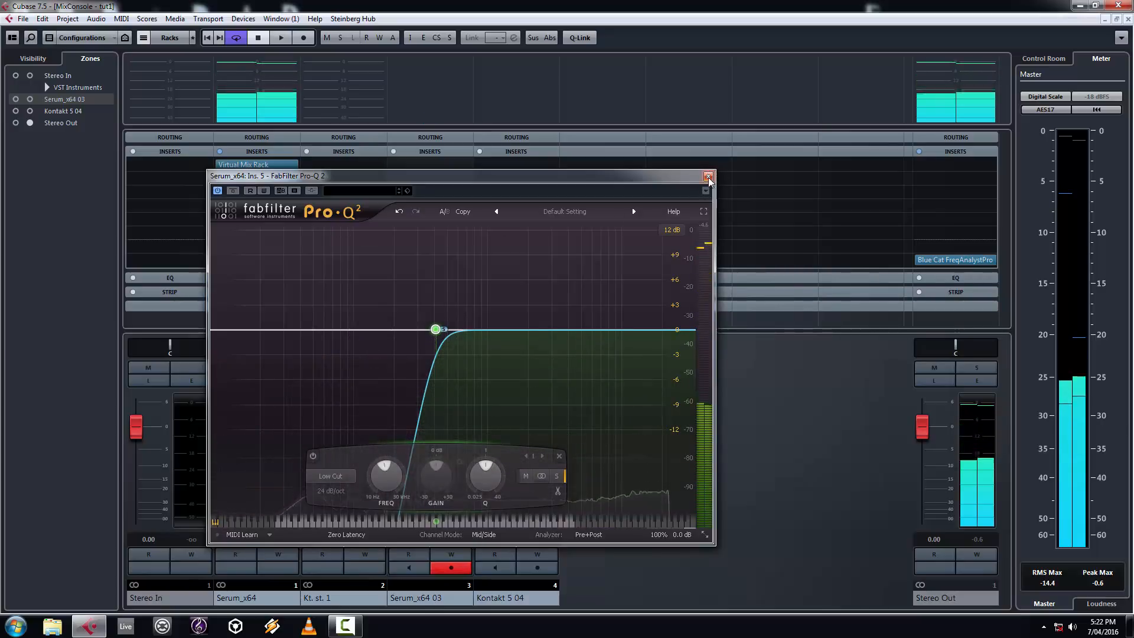
Step: Add a second band as a mid-channel Low Cut with a 24 dB/oct slope at about 34 Hz
double_click(260, 333)
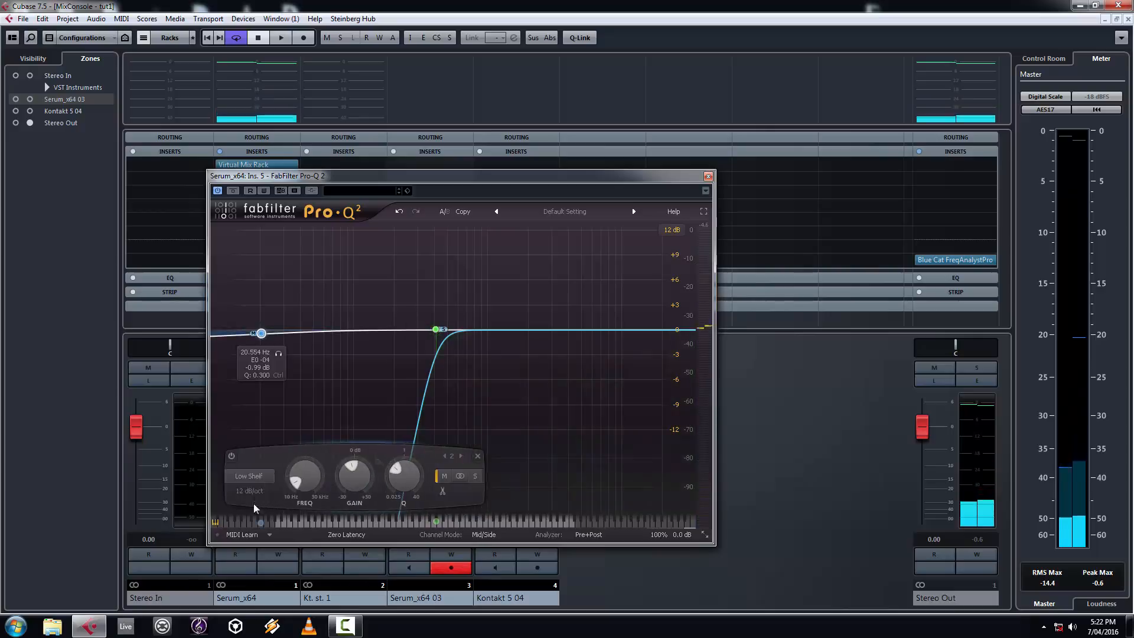
click(250, 477)
click(258, 518)
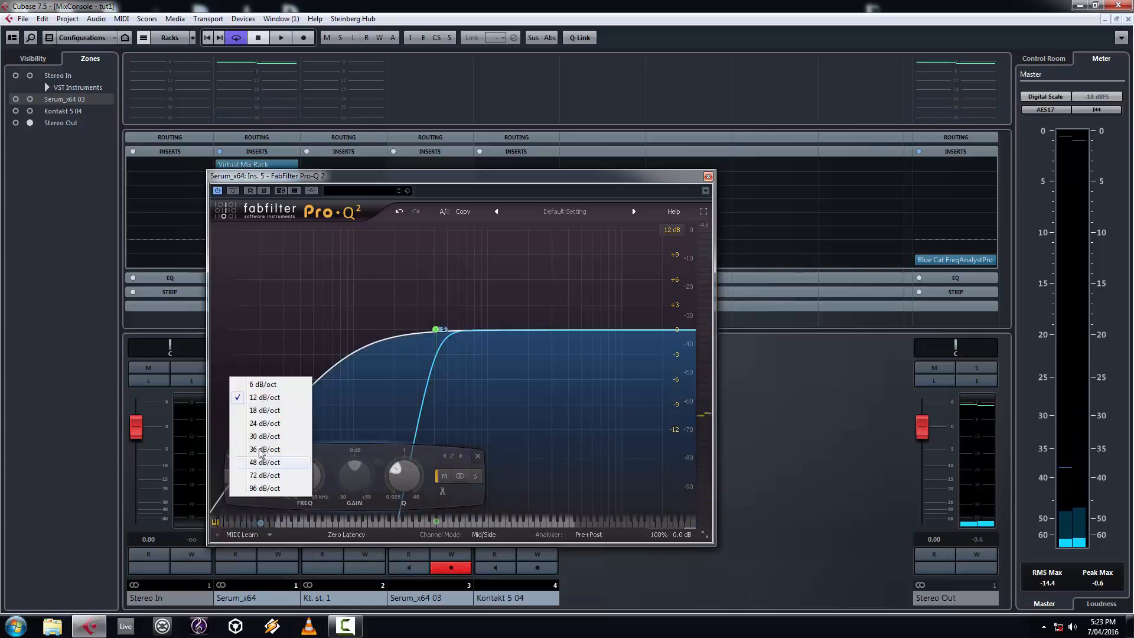
drag(256, 380, 282, 329)
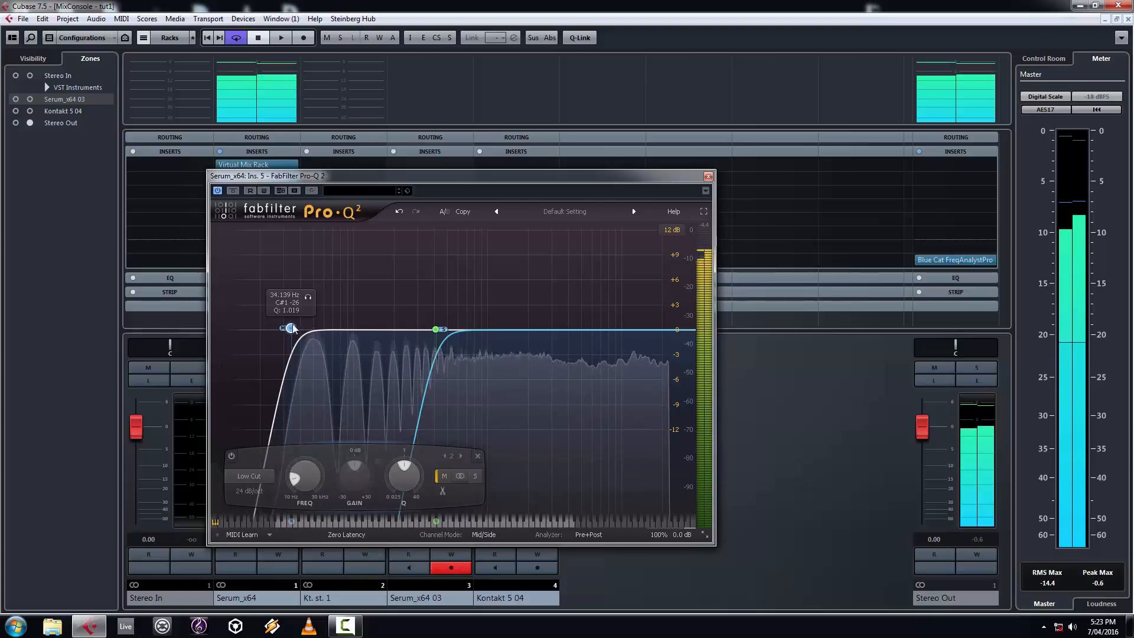
Step: Move the mid low cut to about 35 Hz and add two slight mid-channel bell boosts, the first about 0.4 dB near 49 Hz
drag(290, 329, 294, 329)
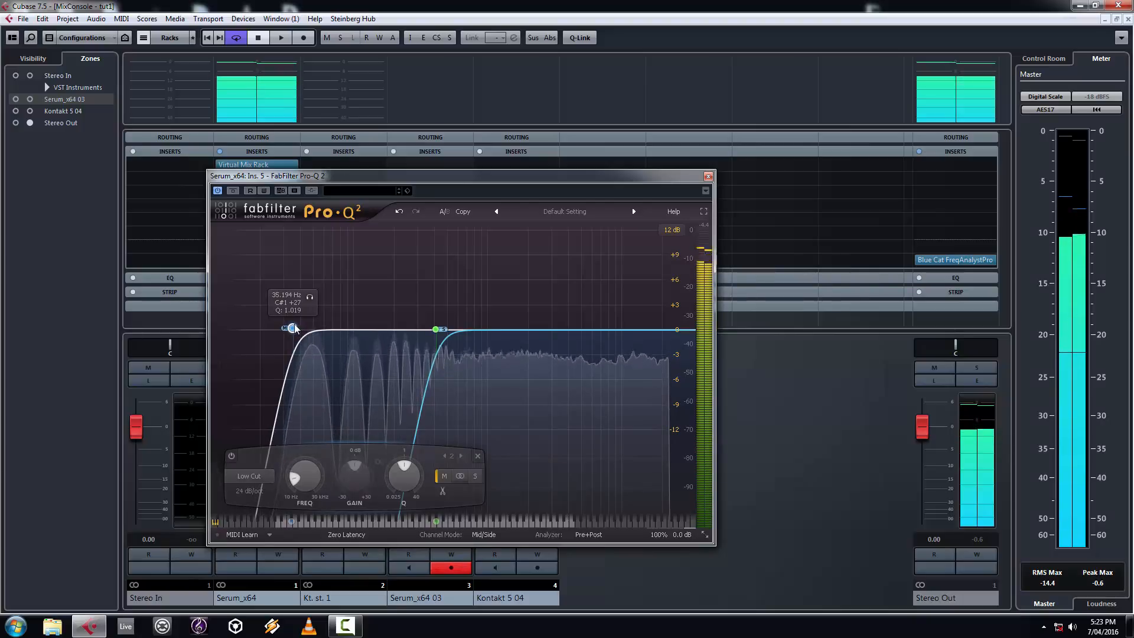
click(312, 327)
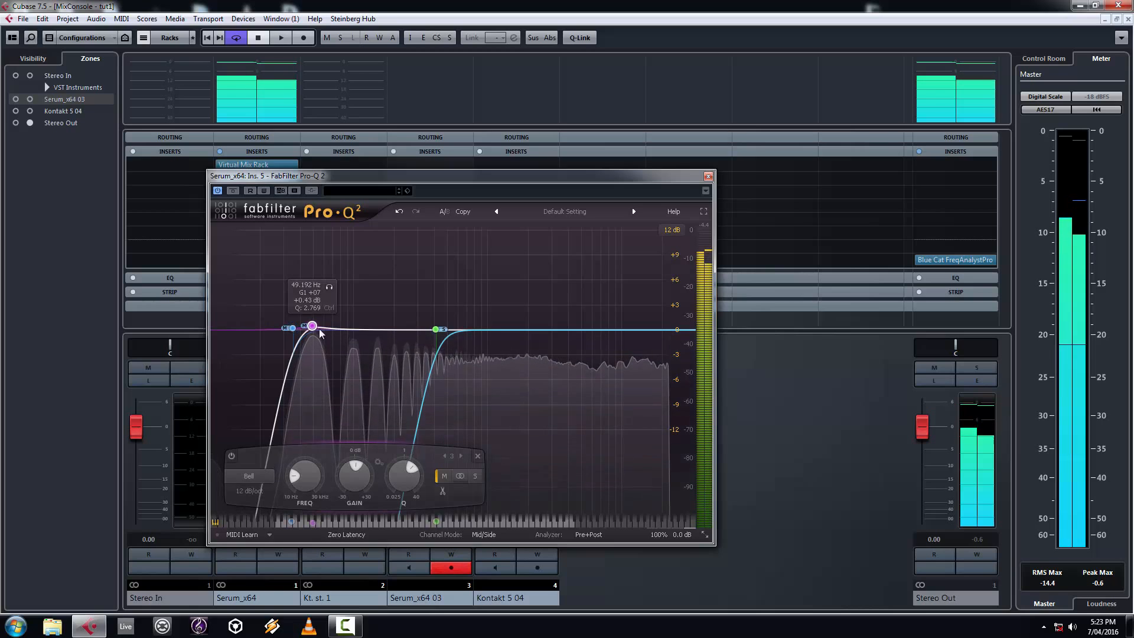
click(375, 325)
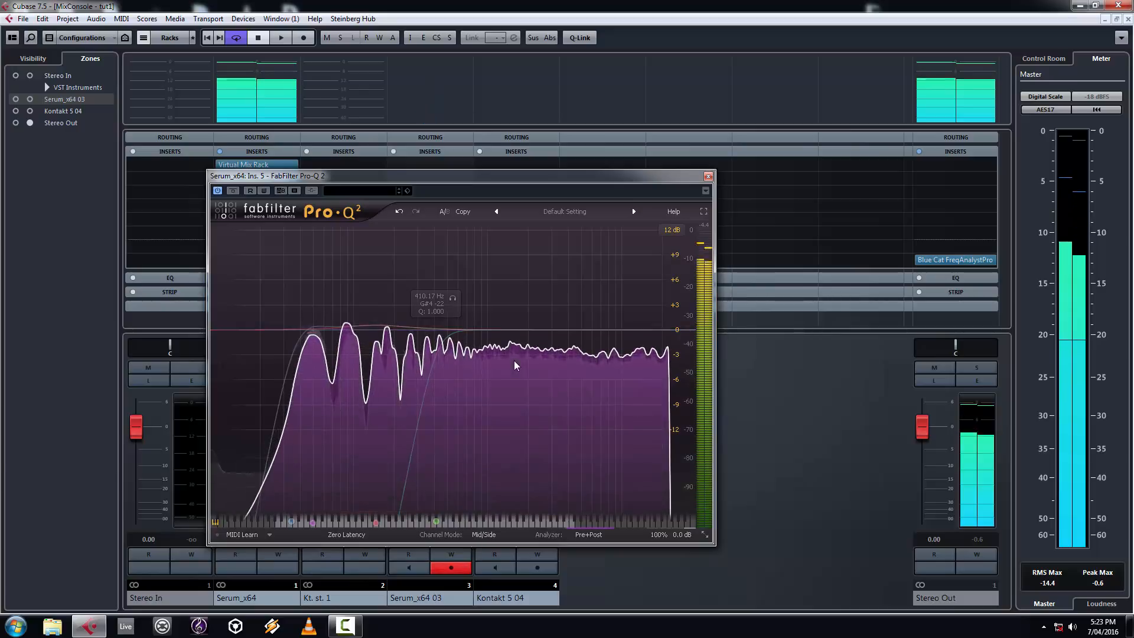
Step: Add a stereo High Cut band with a 12 dB/oct slope just under 15 kHz
click(651, 332)
click(447, 476)
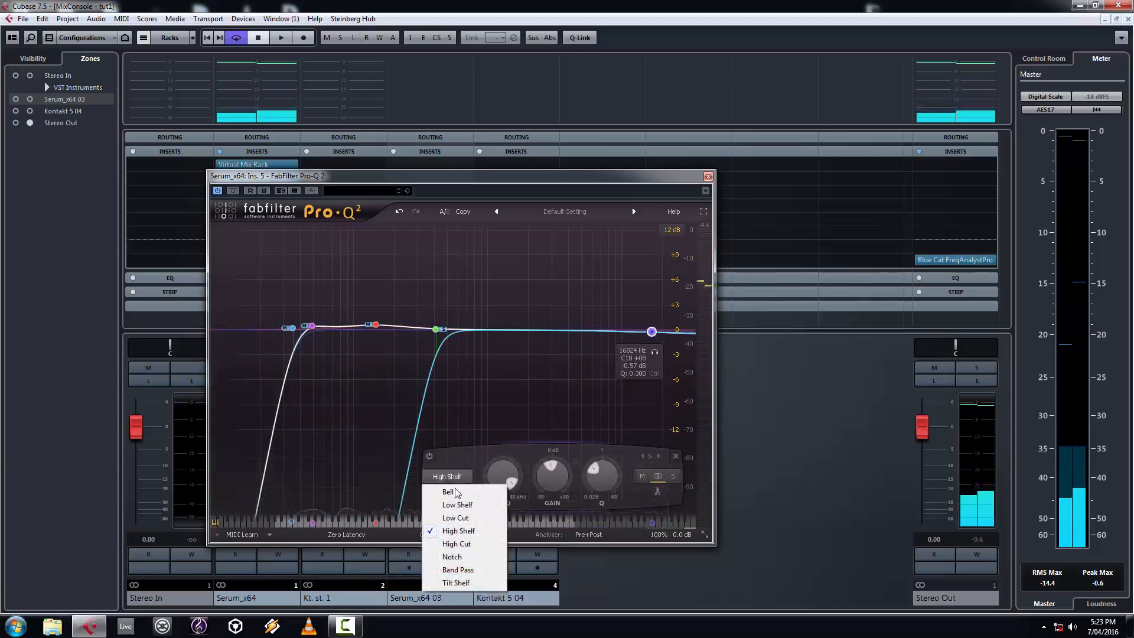
click(467, 544)
click(453, 493)
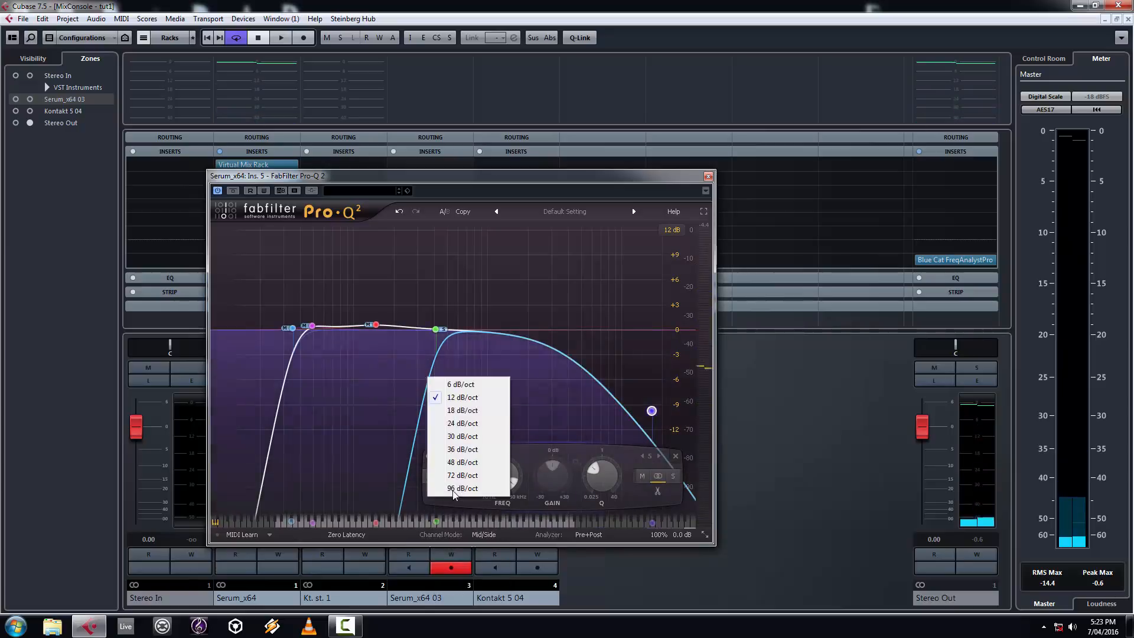
click(653, 417)
drag(654, 417, 643, 333)
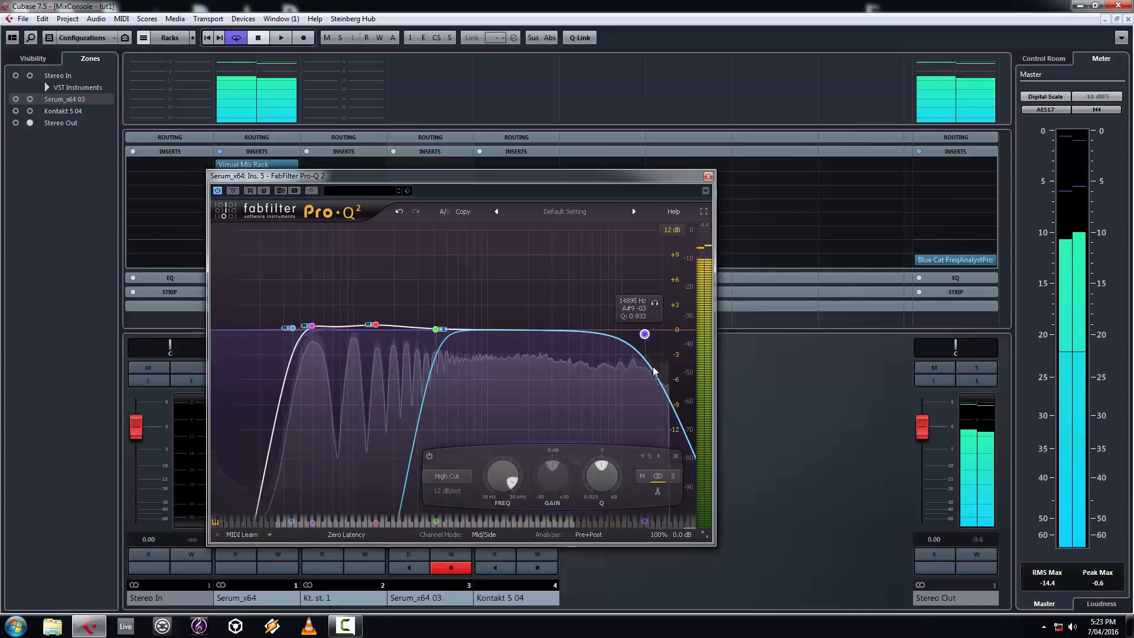
drag(646, 333, 642, 334)
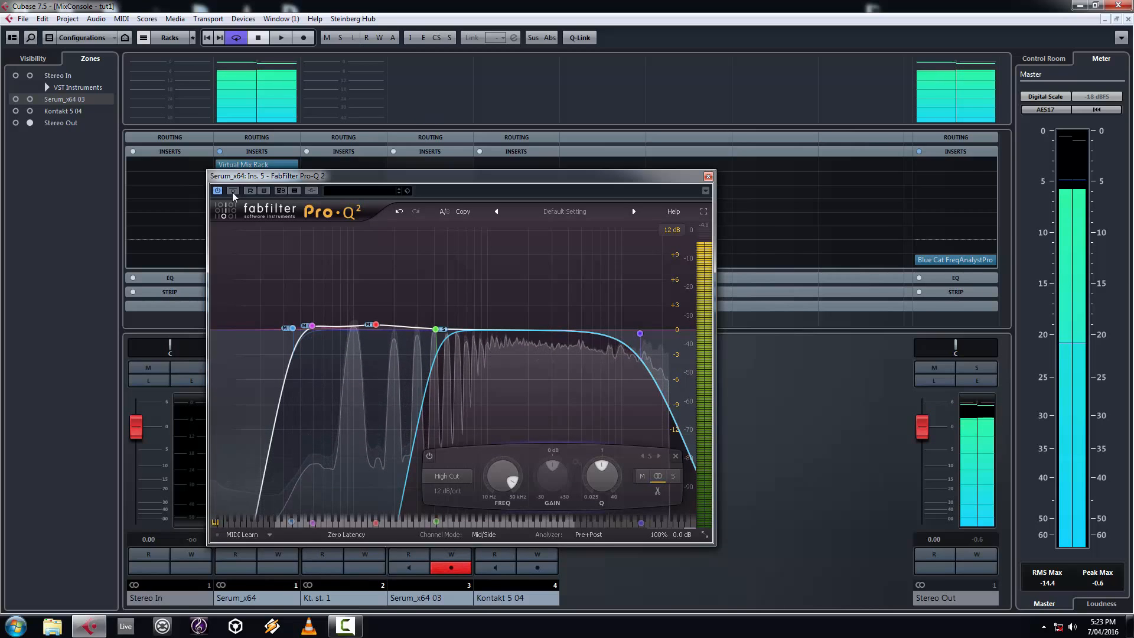
Step: Close Pro-Q 2 and the mixer, and create an eight-bar MIDI part on the Serum track starting at bar 1
click(708, 176)
key(F3)
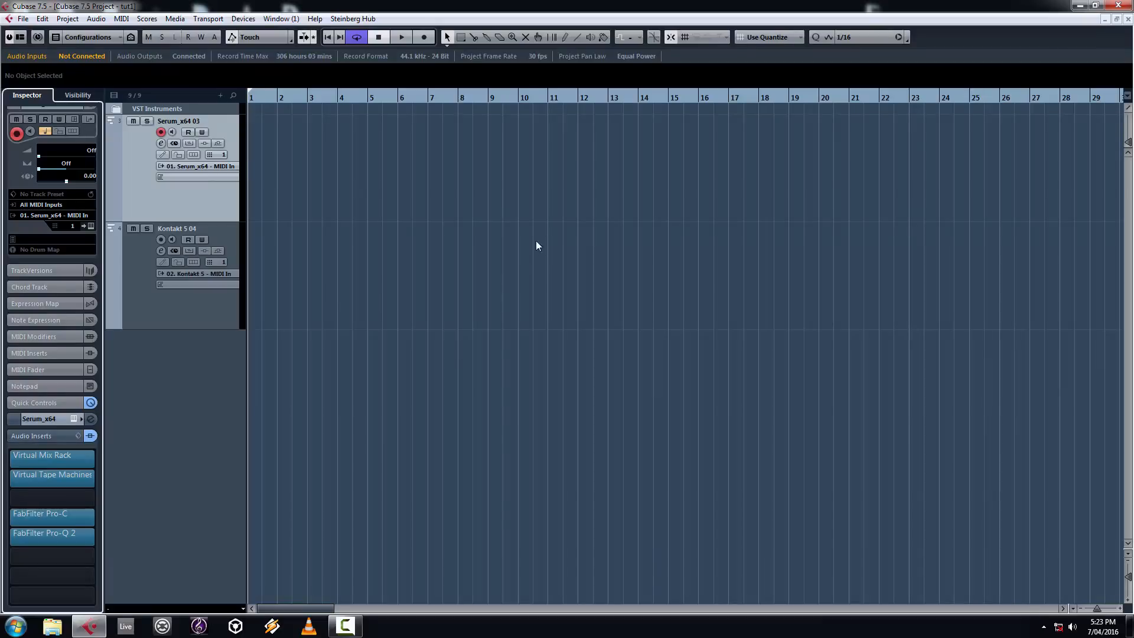
drag(253, 147, 493, 158)
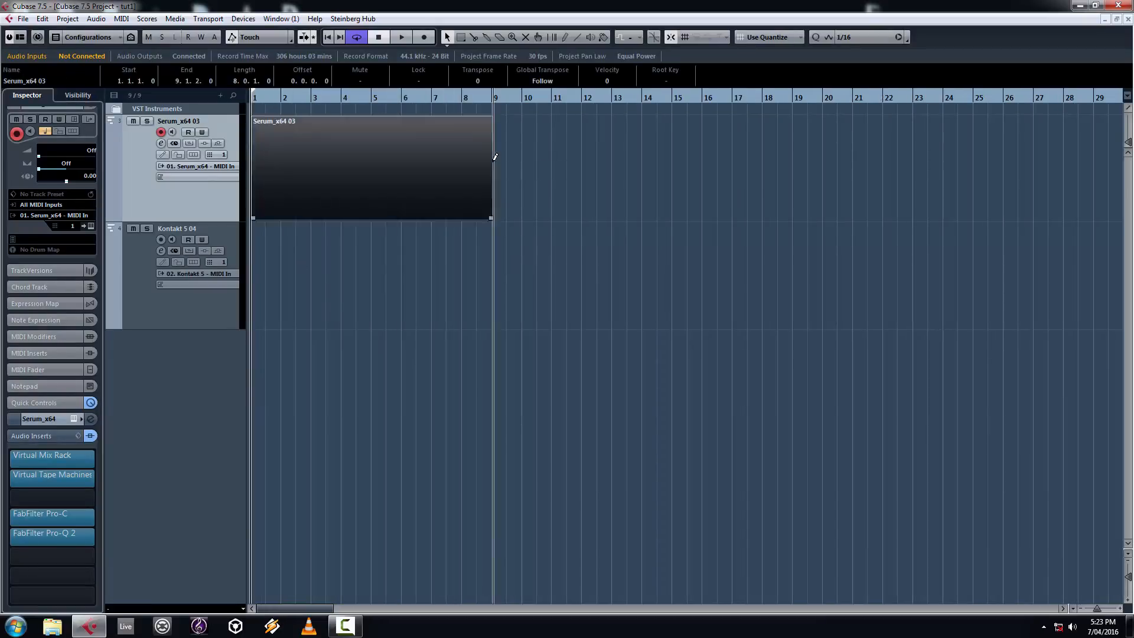
Step: Set the project tempo to 170 BPM and the quantize value to 1/1
key(F2)
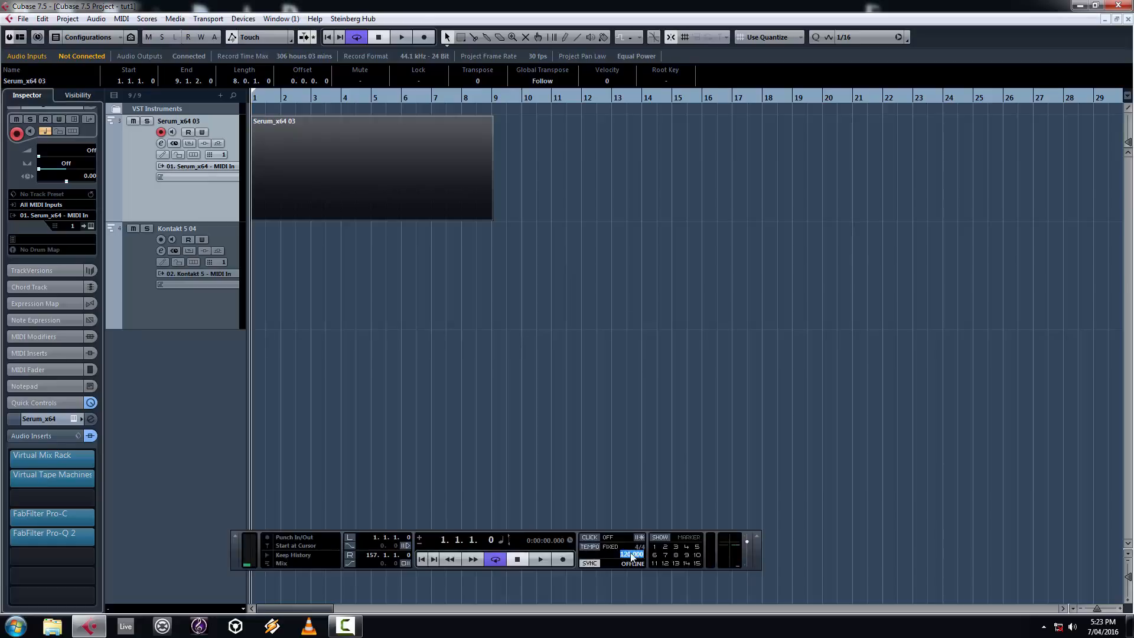
key(Return)
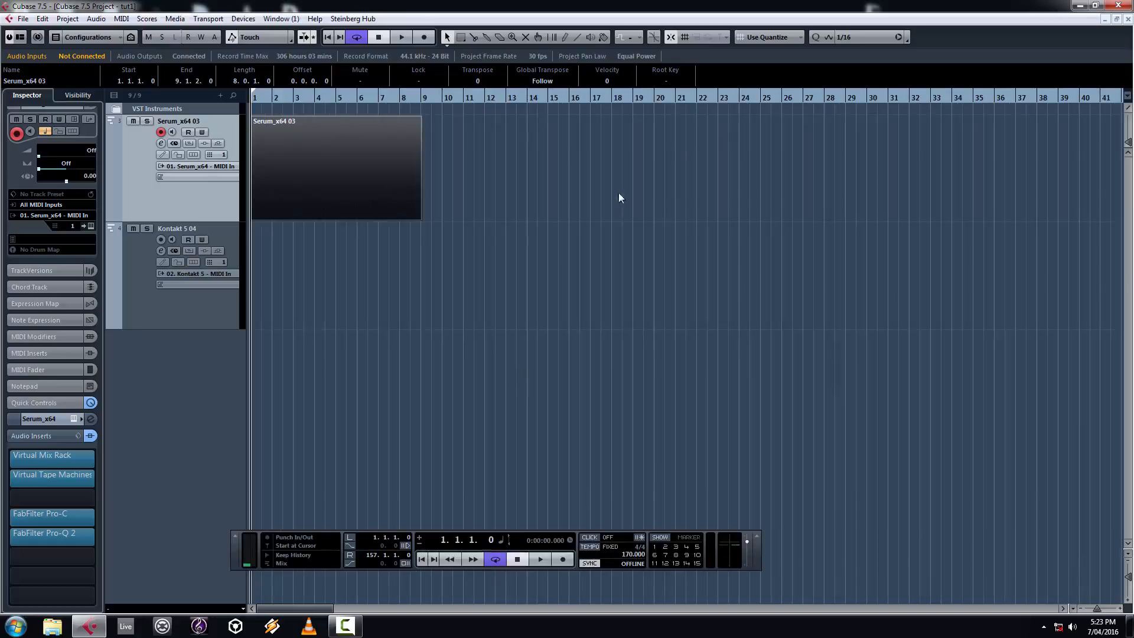
click(856, 38)
click(856, 47)
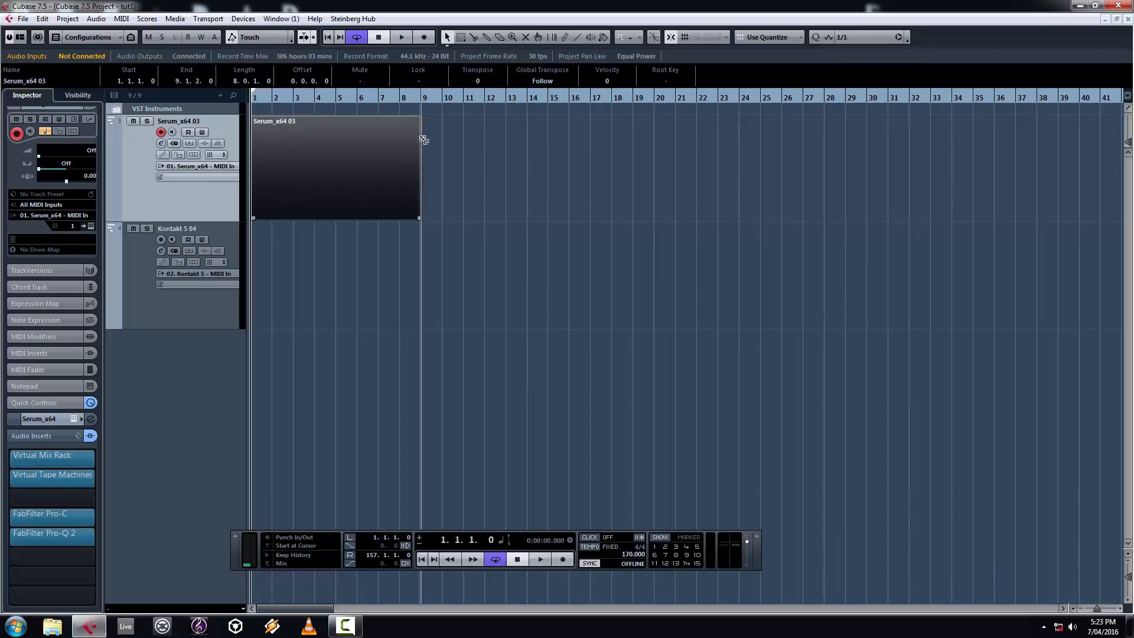
Step: Trim the Serum part to end exactly at bar 9 and place the right locator there
drag(420, 218, 413, 218)
alt+click(423, 98)
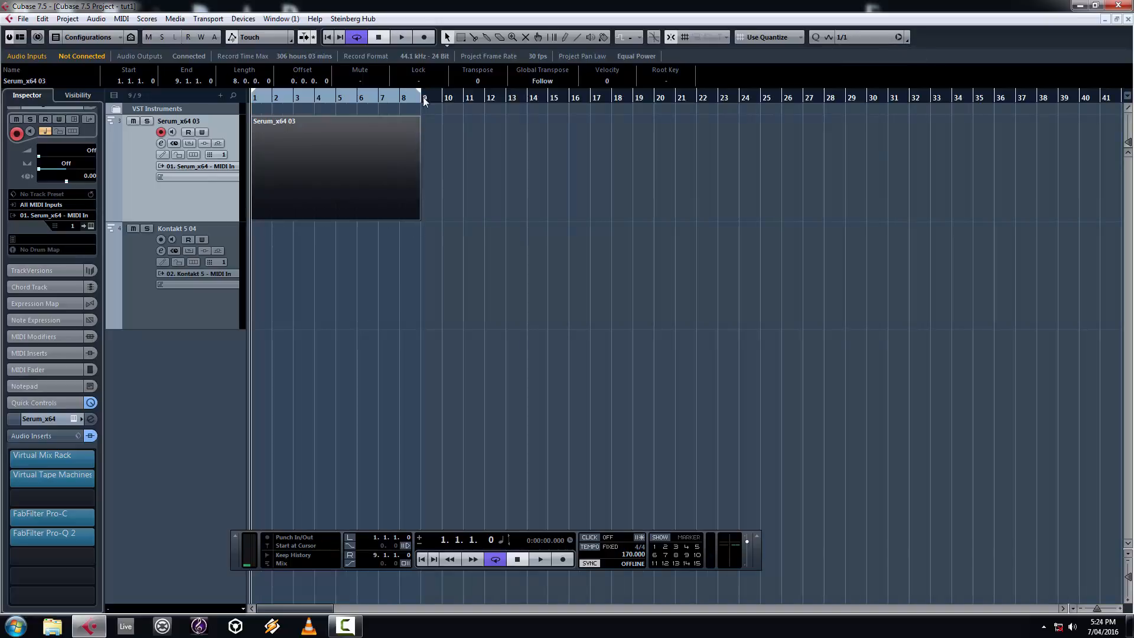
Step: Enter a G0 note in the Serum part, lengthen it to the full eight bars and close the Key Editor
double_click(388, 177)
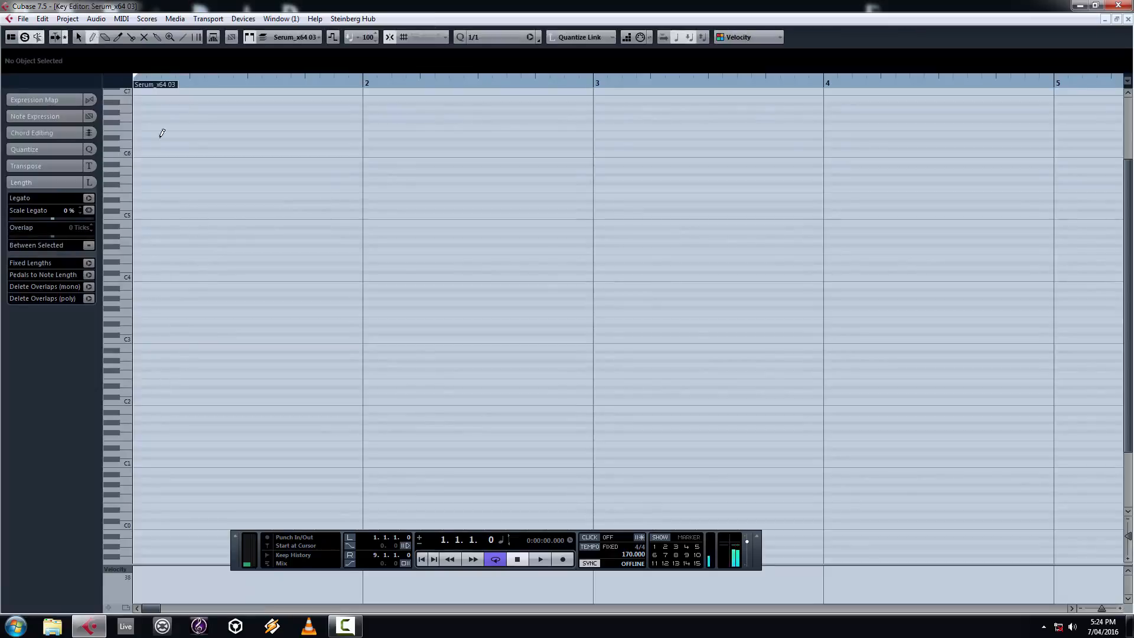
click(142, 488)
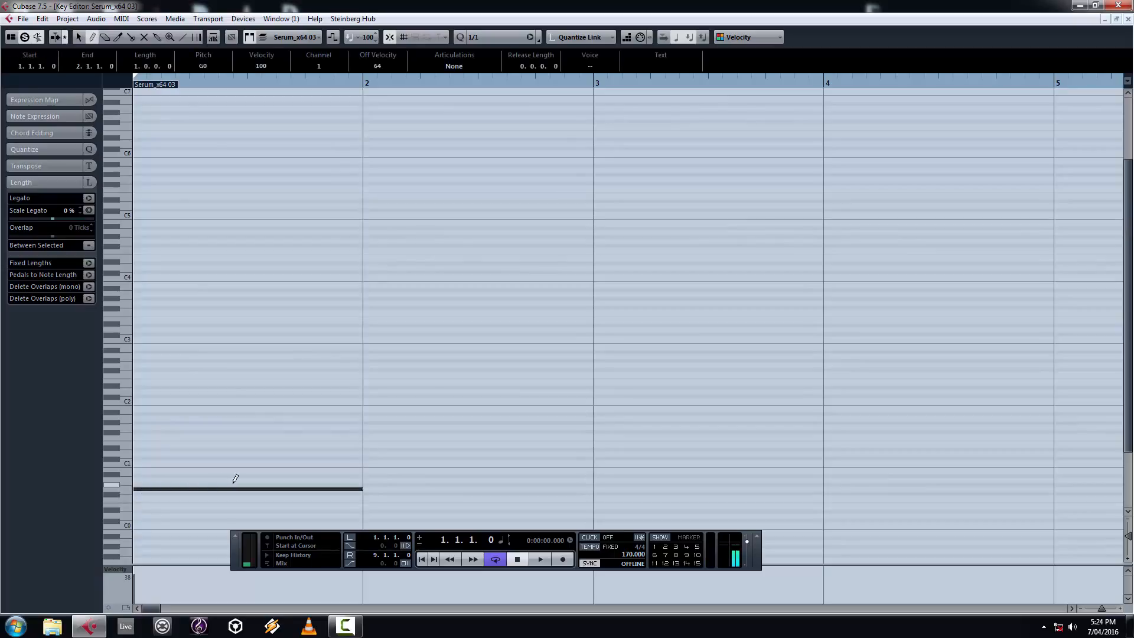
key(g)
key(g)
key(g)
key(g)
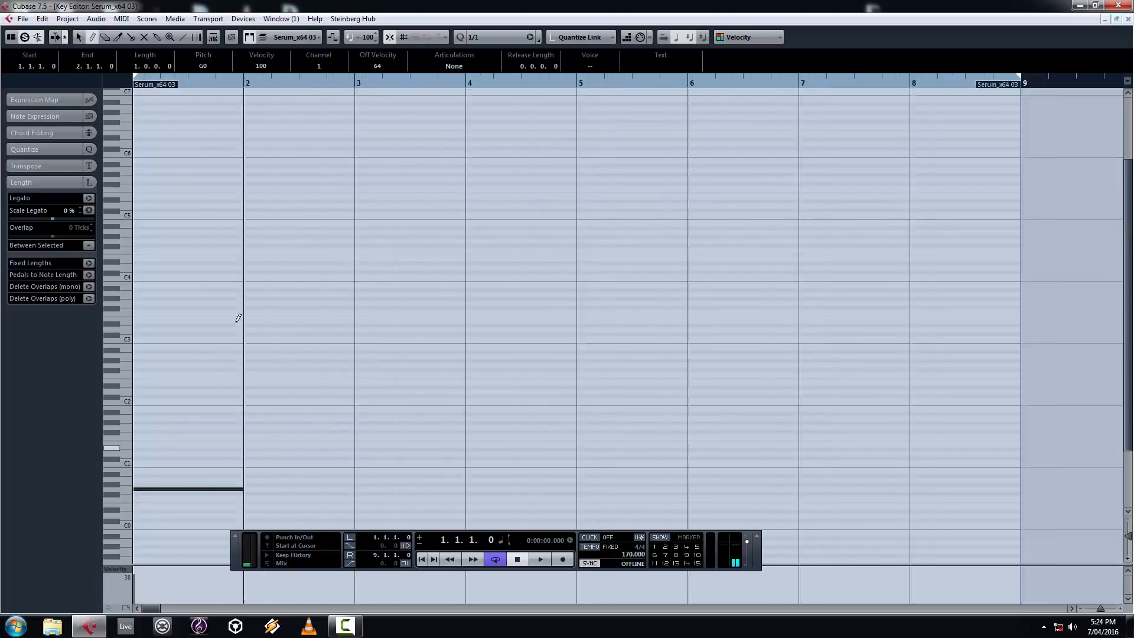
drag(229, 490, 845, 488)
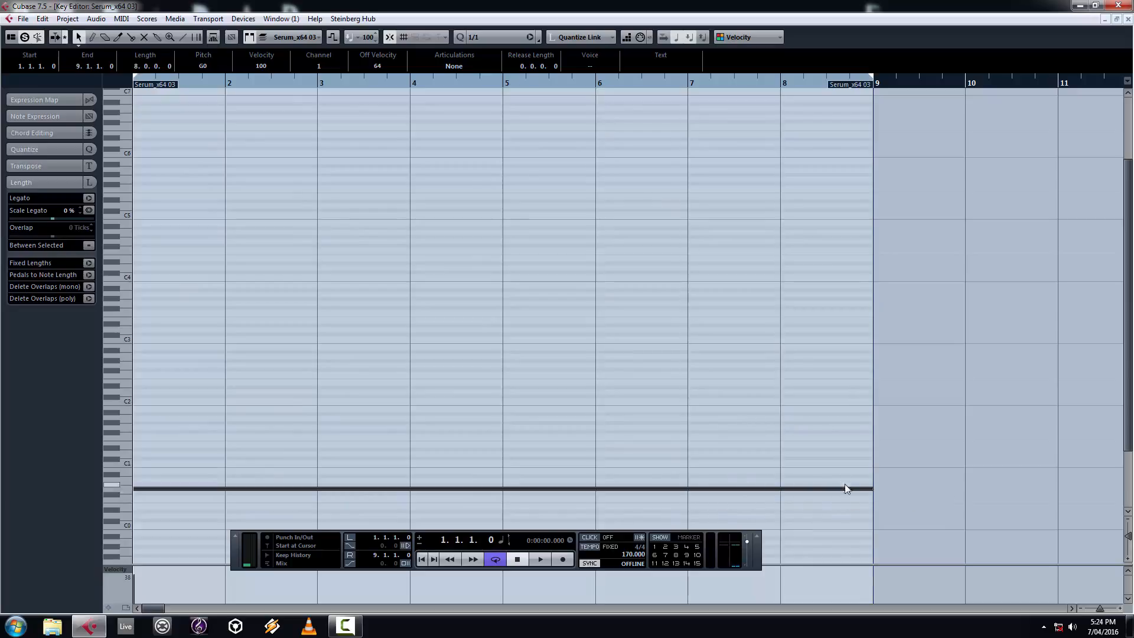
click(1128, 21)
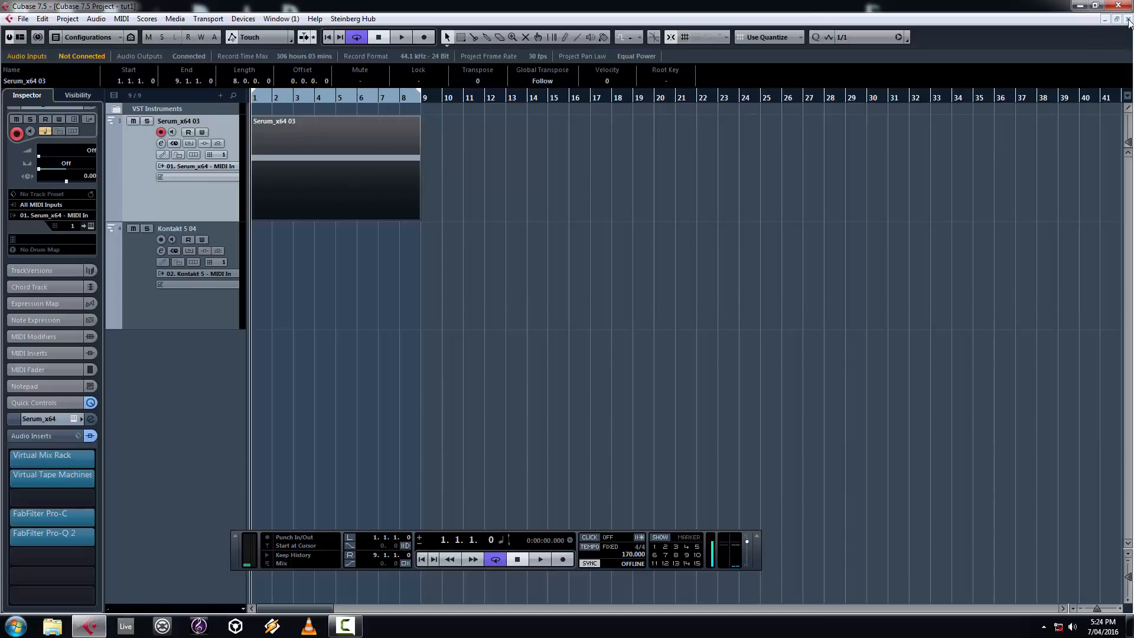
Step: Export the Stereo Out mixdown as the wave file "Serum Mid 1", with real-time export and import to the pool and audio track disabled
click(23, 19)
mouse_move(93, 230)
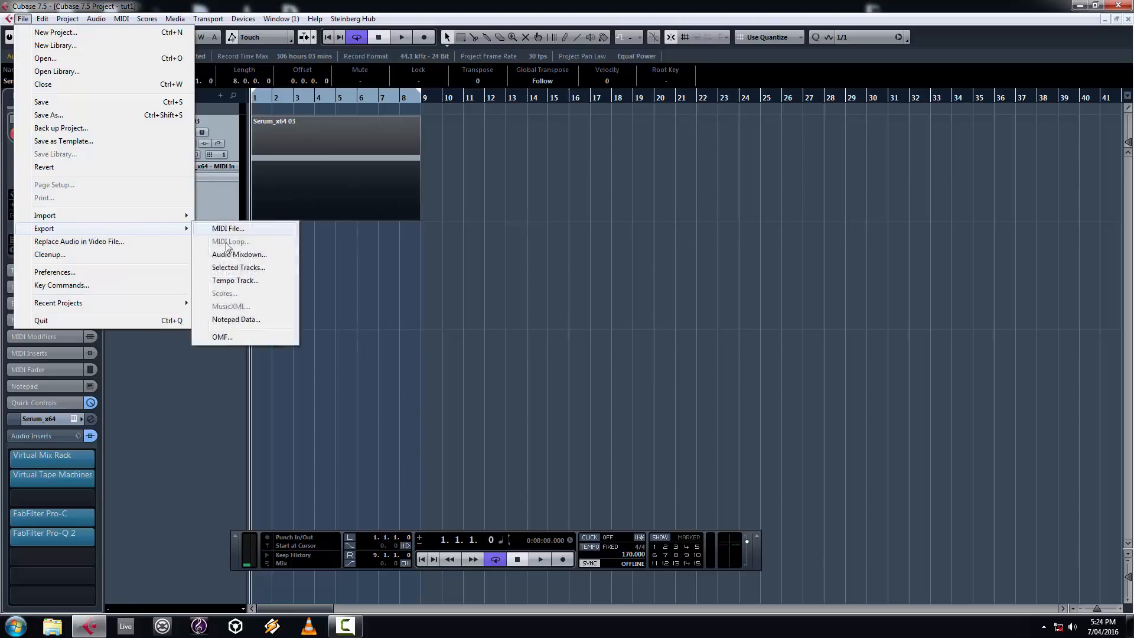
click(232, 254)
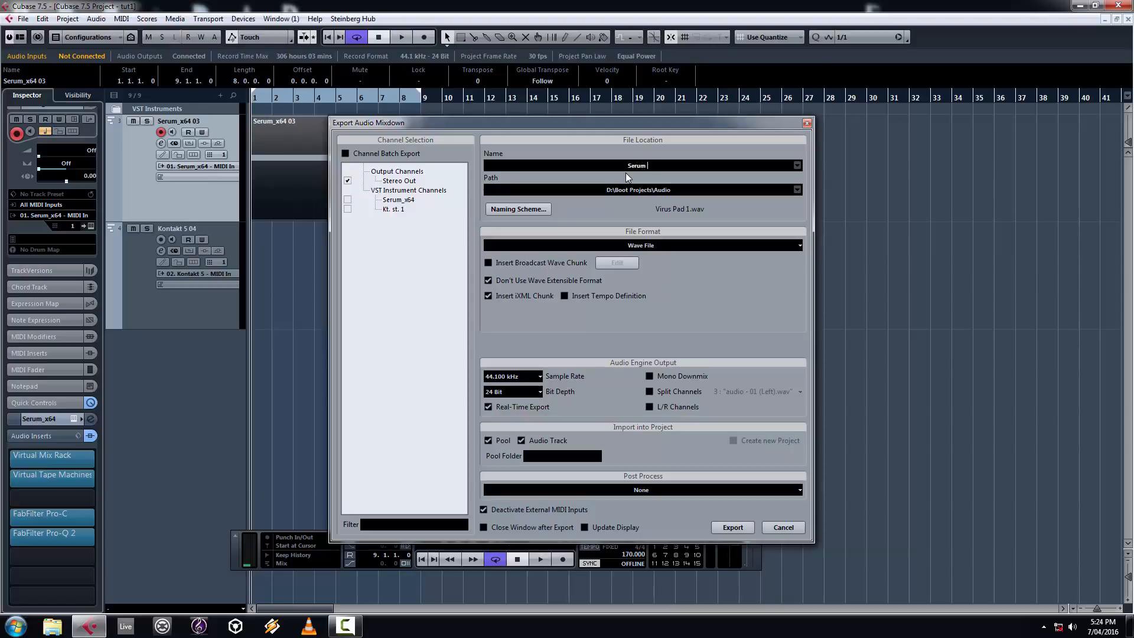
text(1)
click(488, 407)
click(521, 441)
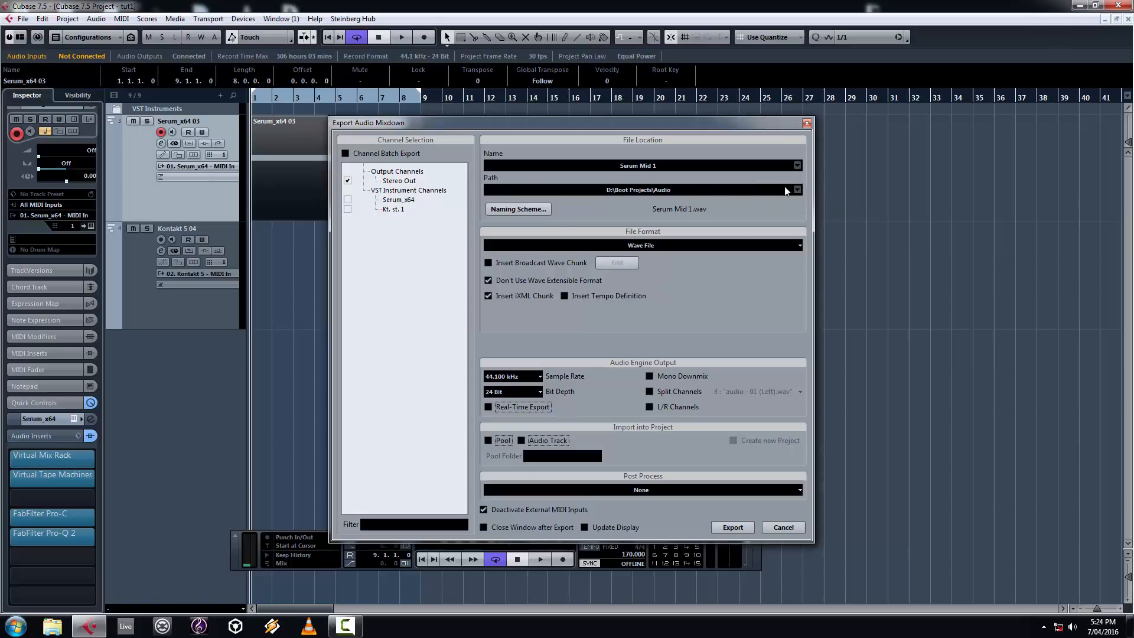
click(733, 527)
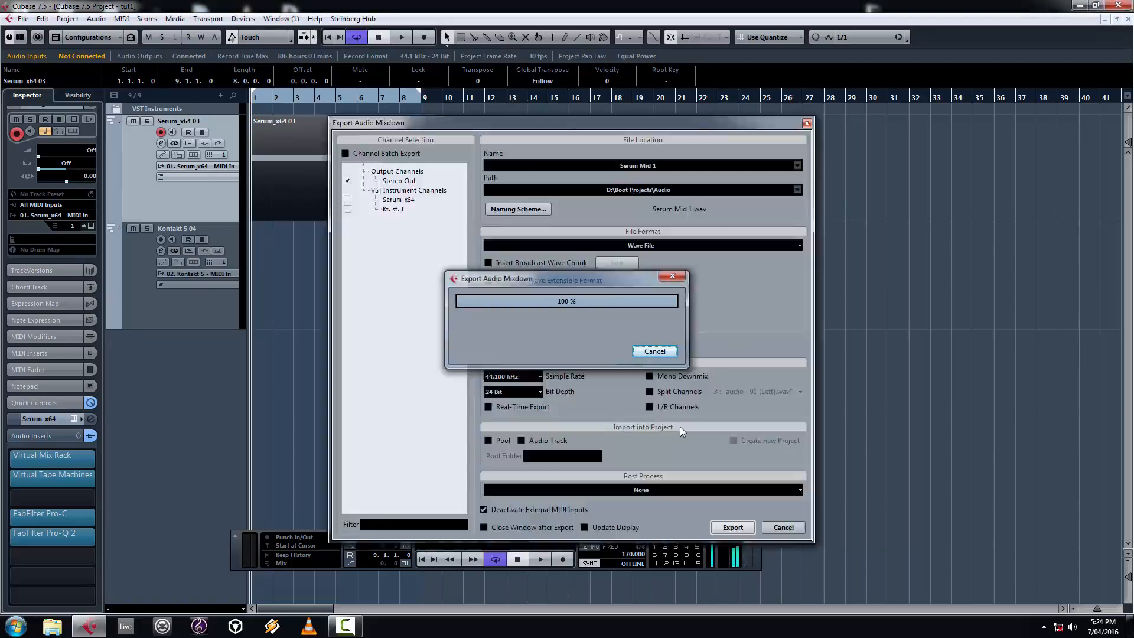
click(778, 527)
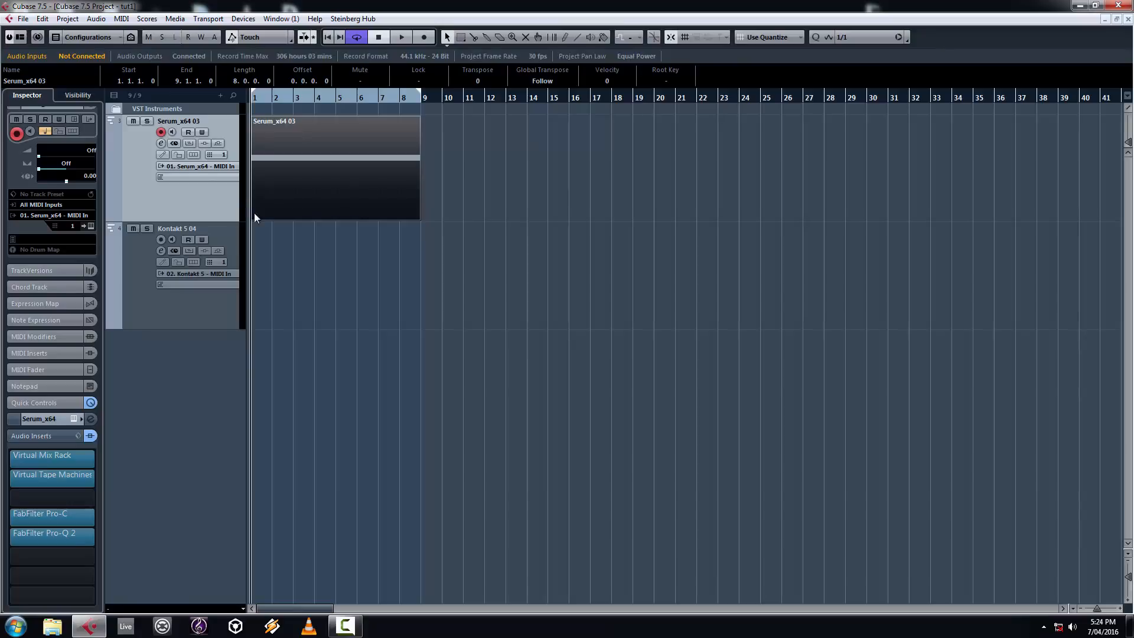
Step: Mute the Serum track, select the Kontakt 5 track and open its instrument window
click(165, 319)
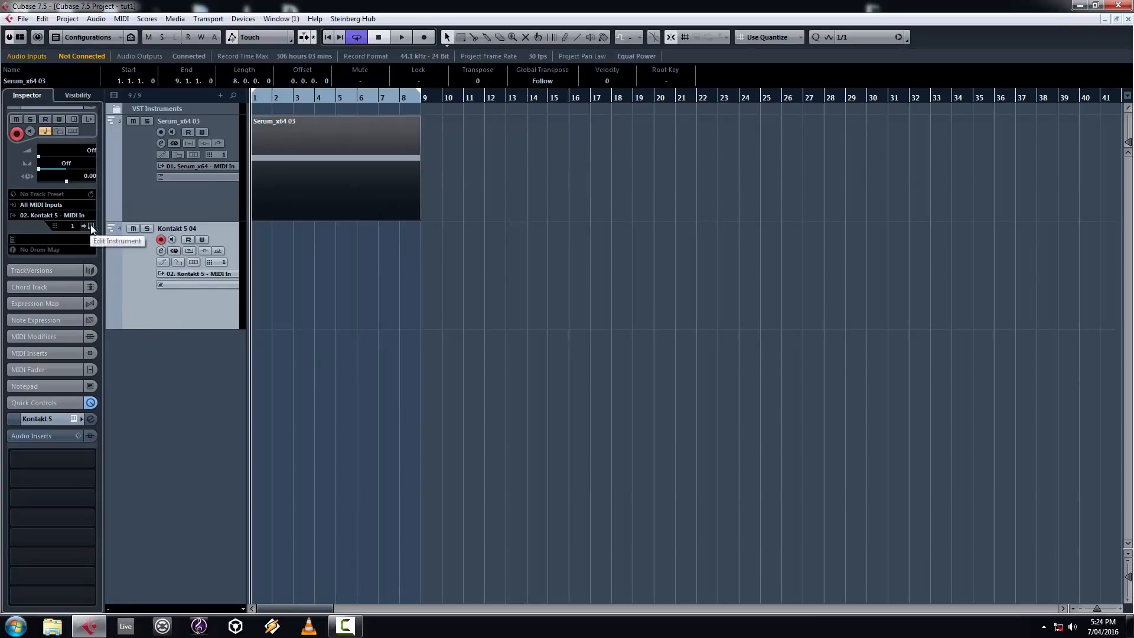
click(143, 196)
click(132, 120)
click(161, 309)
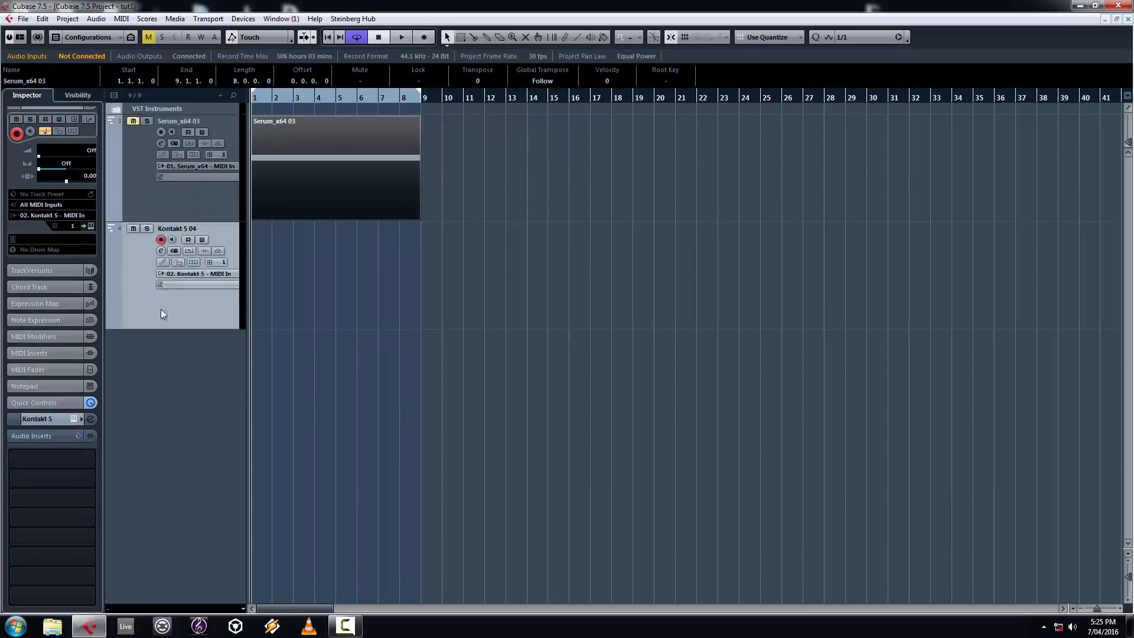
click(89, 226)
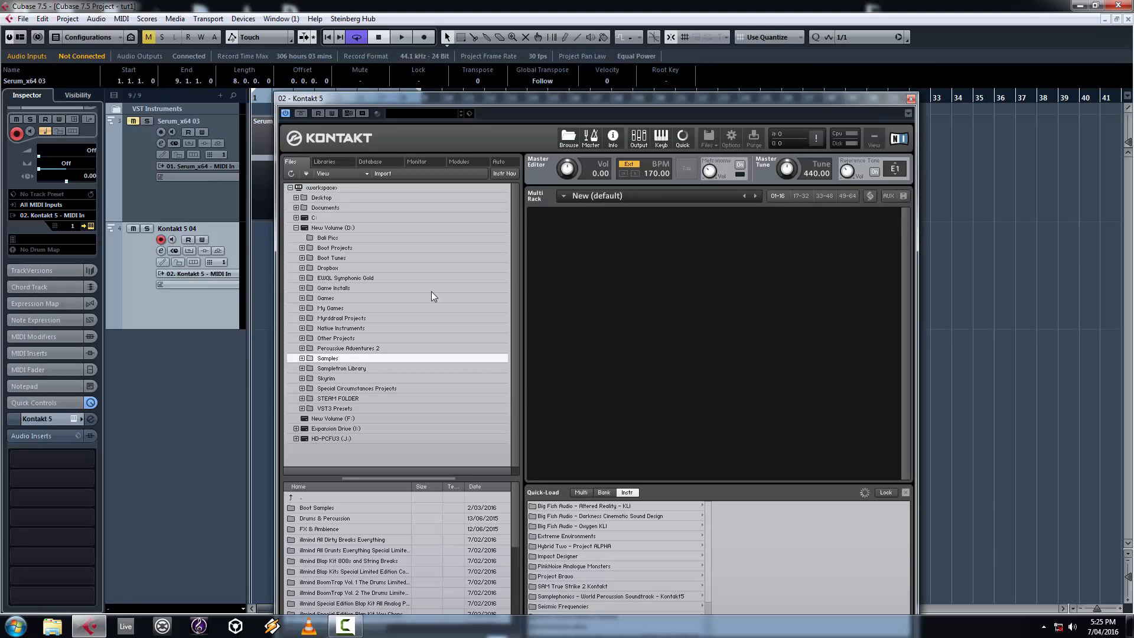
Step: Find Serum Mid 1.wav in the Boot Projects Audio folder on drive D and load it into Kontakt's rack as an instrument
click(296, 228)
click(296, 228)
click(302, 248)
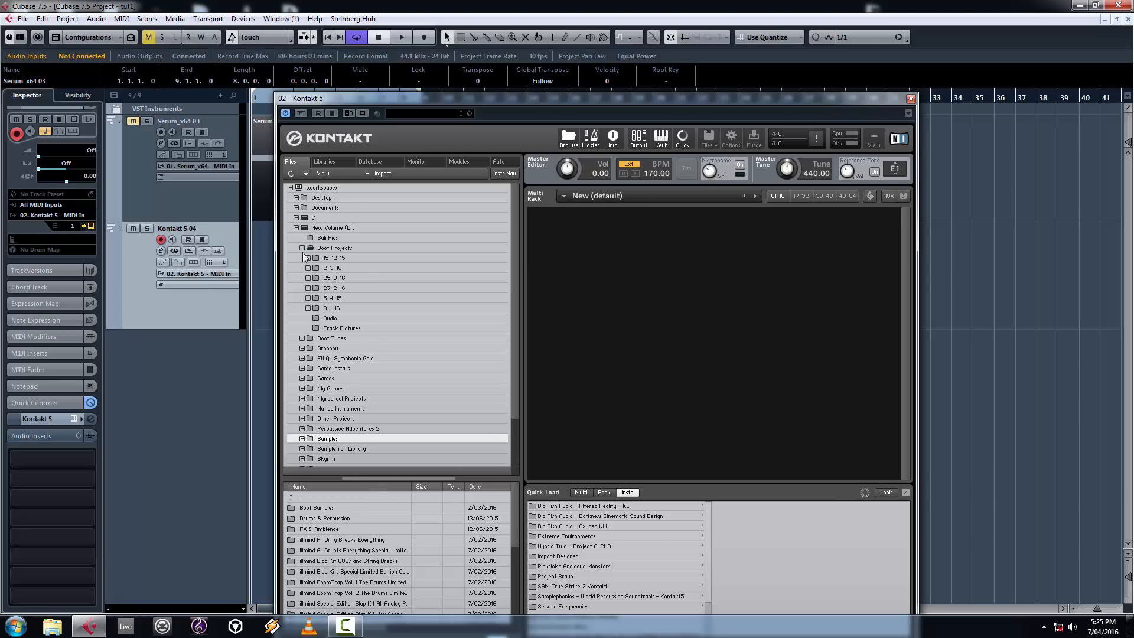
click(329, 318)
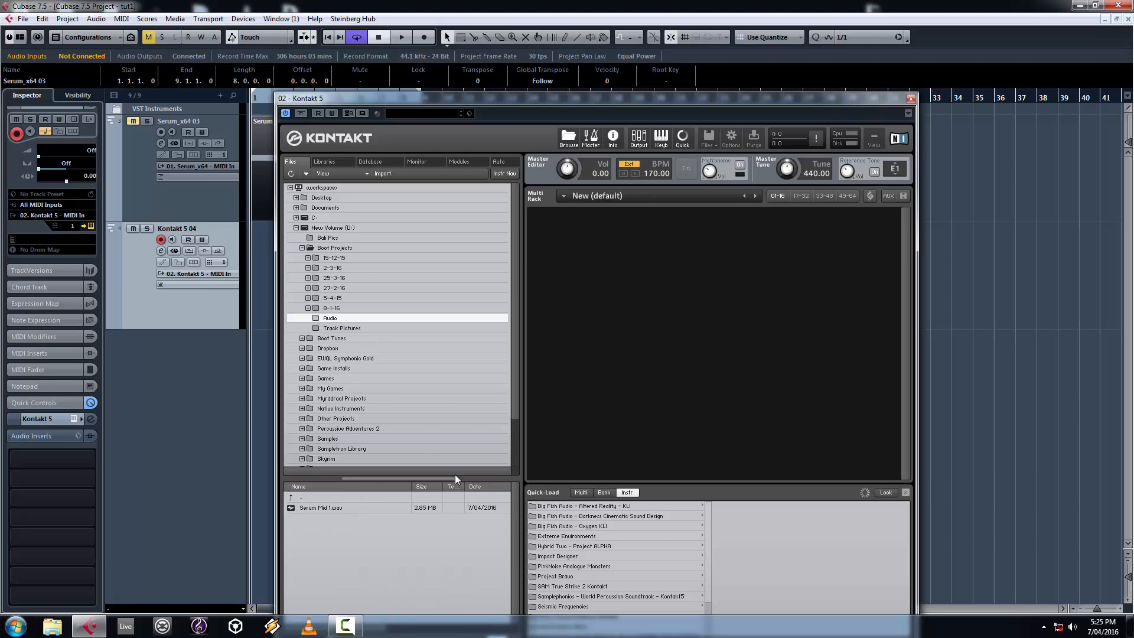
drag(349, 509, 653, 371)
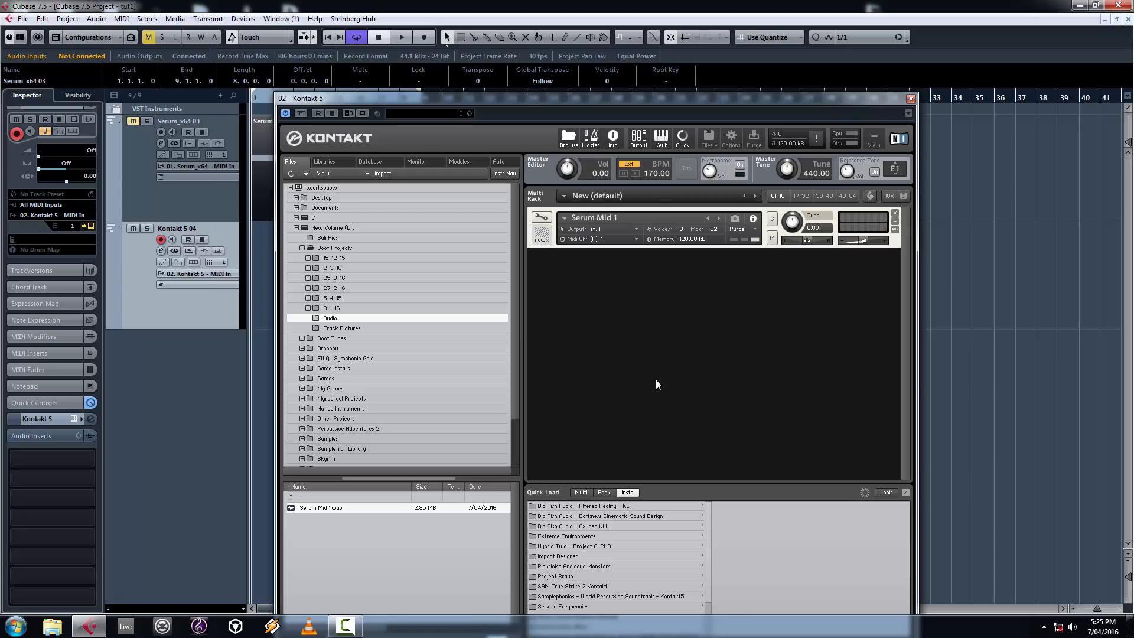
Step: Hide Kontakt's Quick-Load and Outputs sections to make room for the rack and keyboard, and play the loaded sample
click(906, 492)
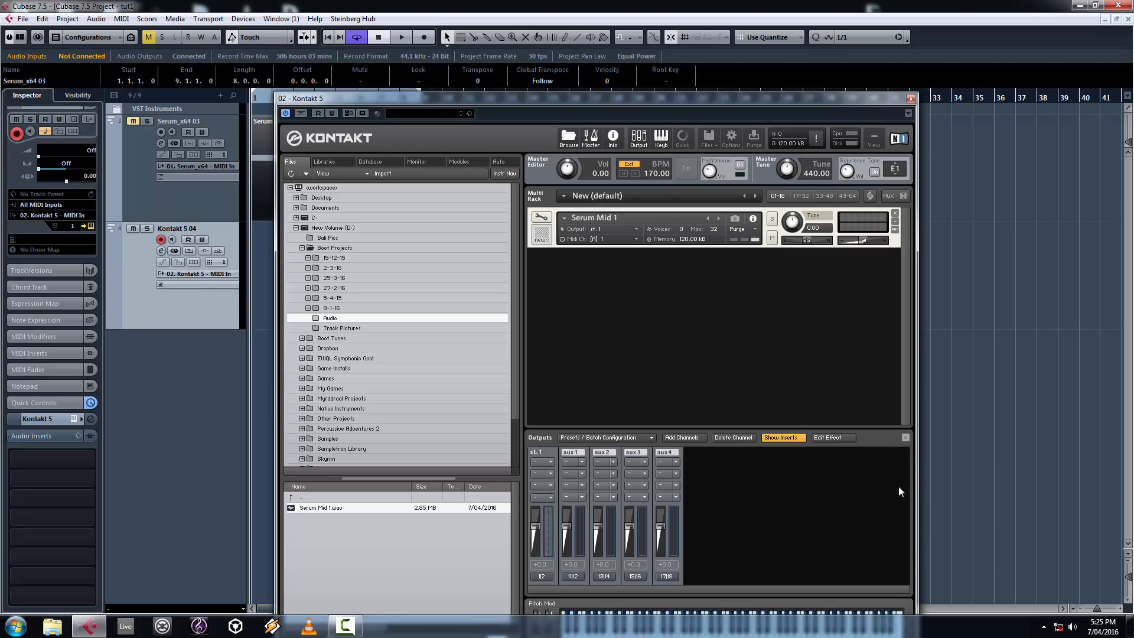
click(905, 438)
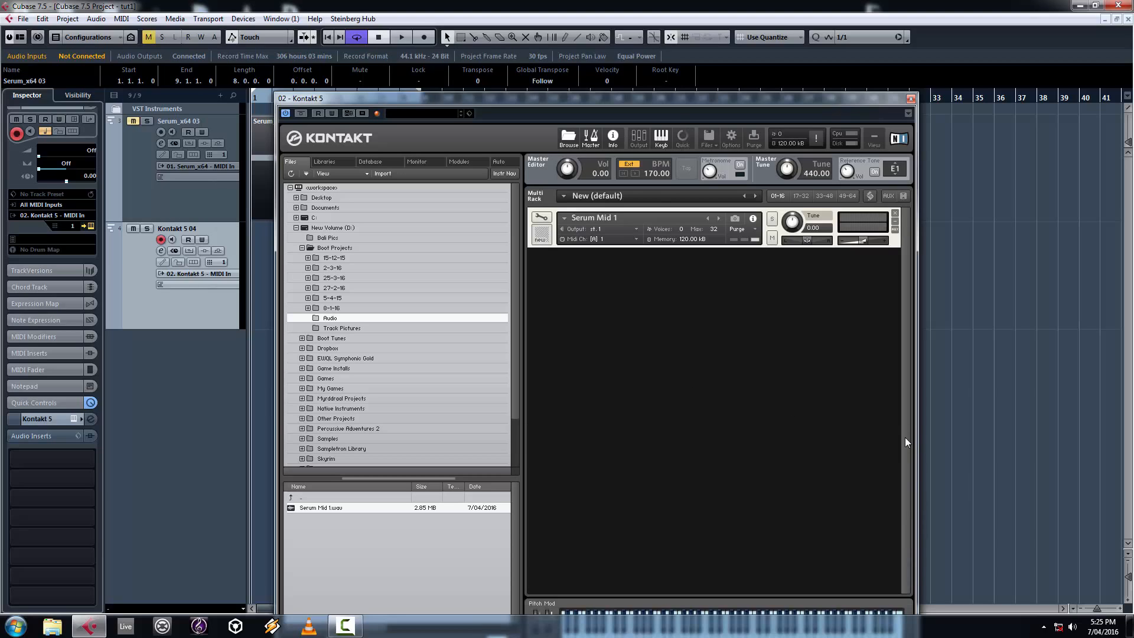
click(543, 221)
click(544, 221)
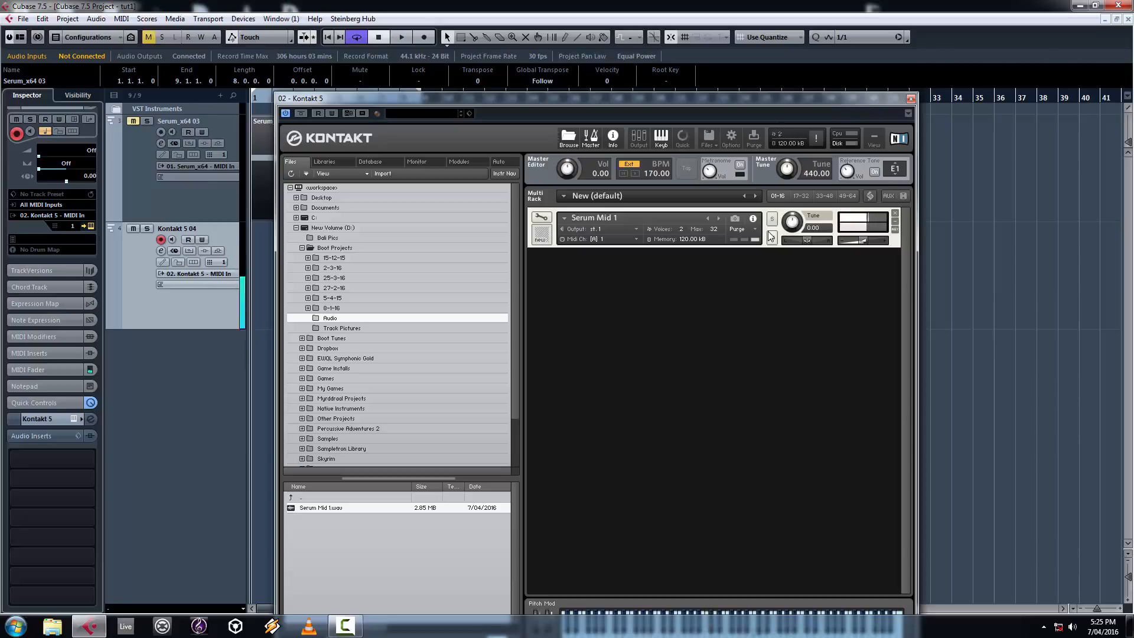
Step: Open the Serum Mid 1 instrument for editing, set its volume envelope release to 15.6 ms and nudge the instrument volume up
click(541, 218)
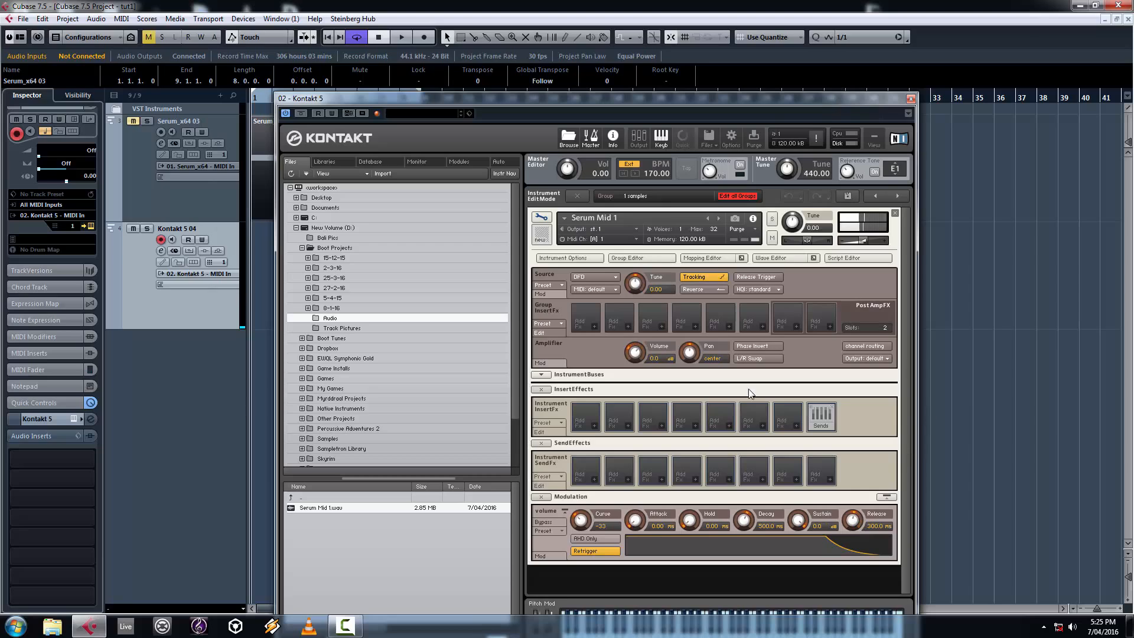
drag(853, 524, 850, 559)
drag(863, 242, 868, 243)
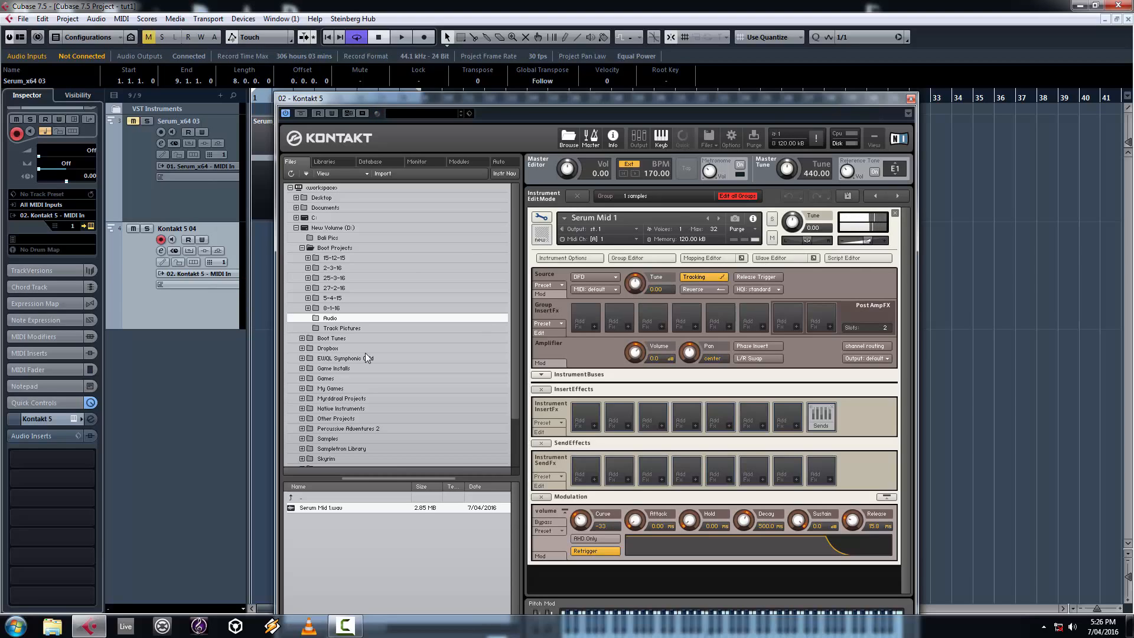
Step: Leave the instrument's edit view, load Serum Mid 1.wav as a second instrument and set its MIDI channel to port A, channel 1
click(56, 436)
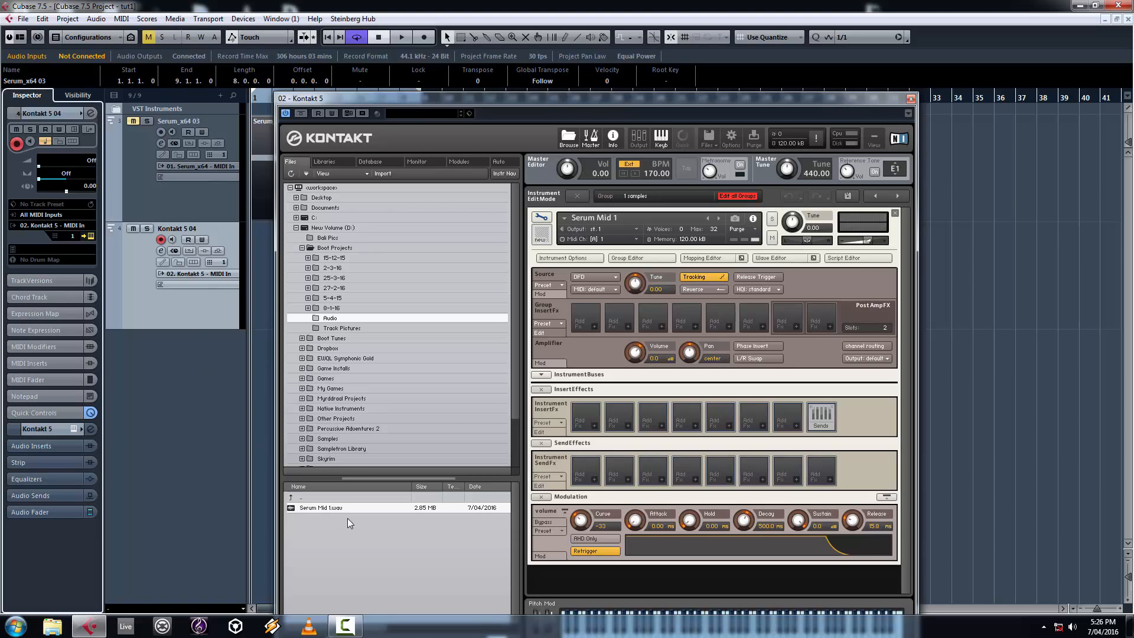
click(541, 217)
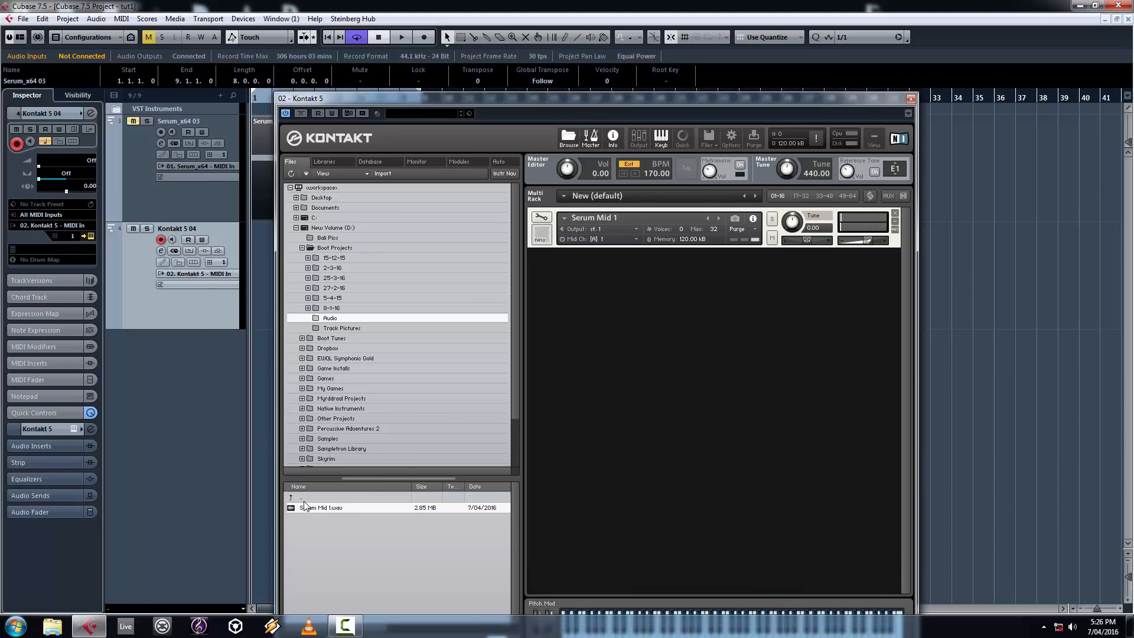
drag(306, 507, 399, 484)
drag(610, 419, 610, 419)
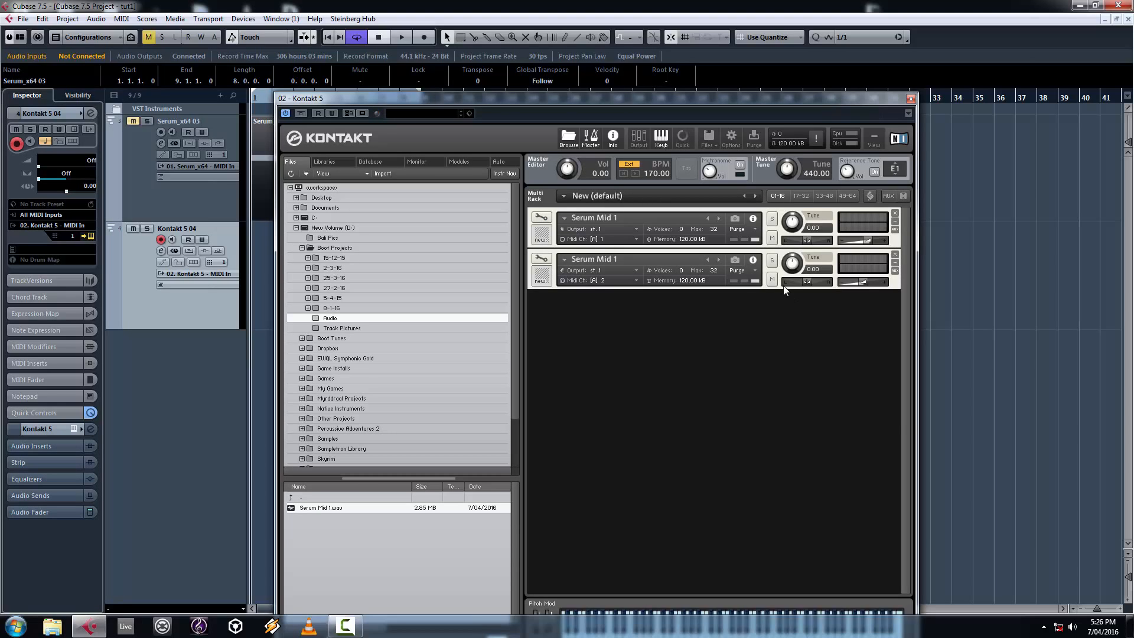
click(637, 281)
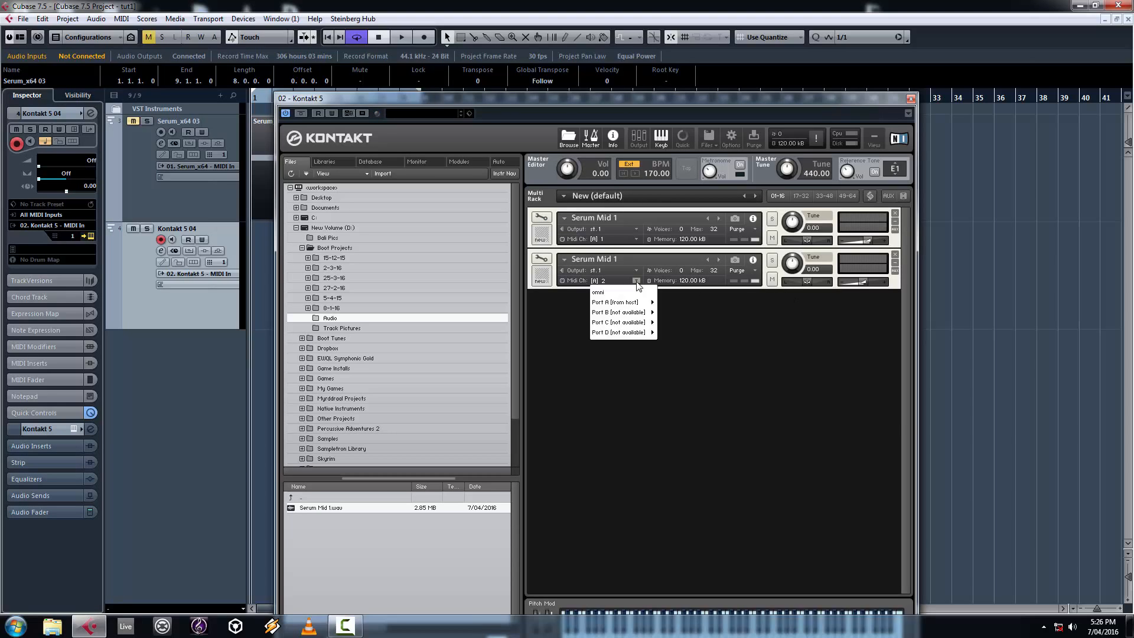
click(666, 305)
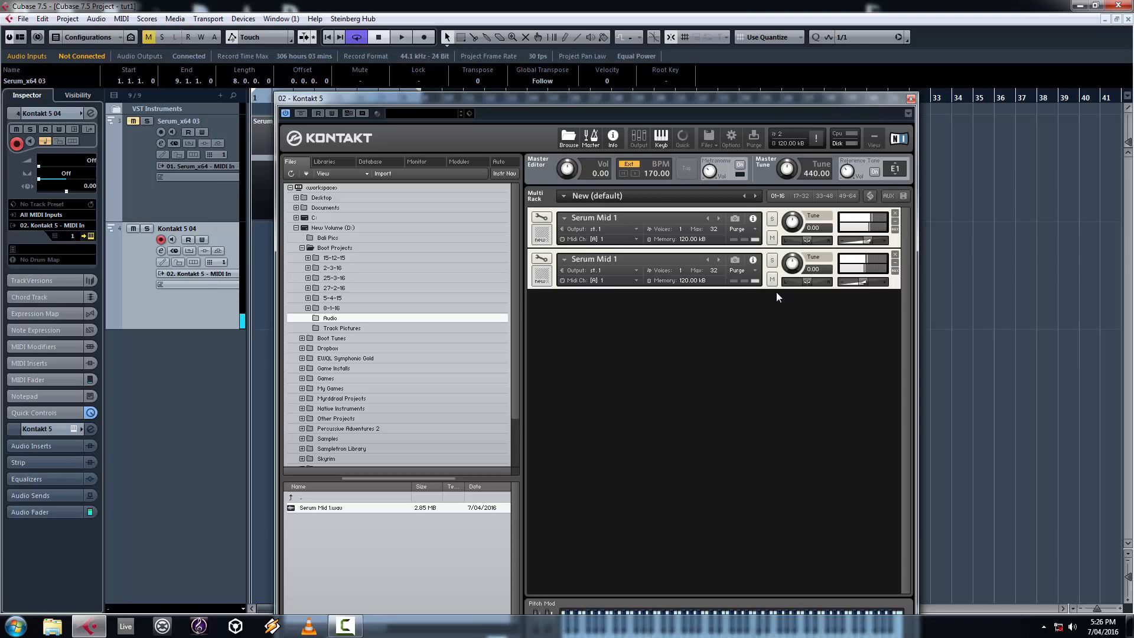
Step: Check the Kt. st. 1 channel's level and channel settings in the MixConsole, then close them
key(F3)
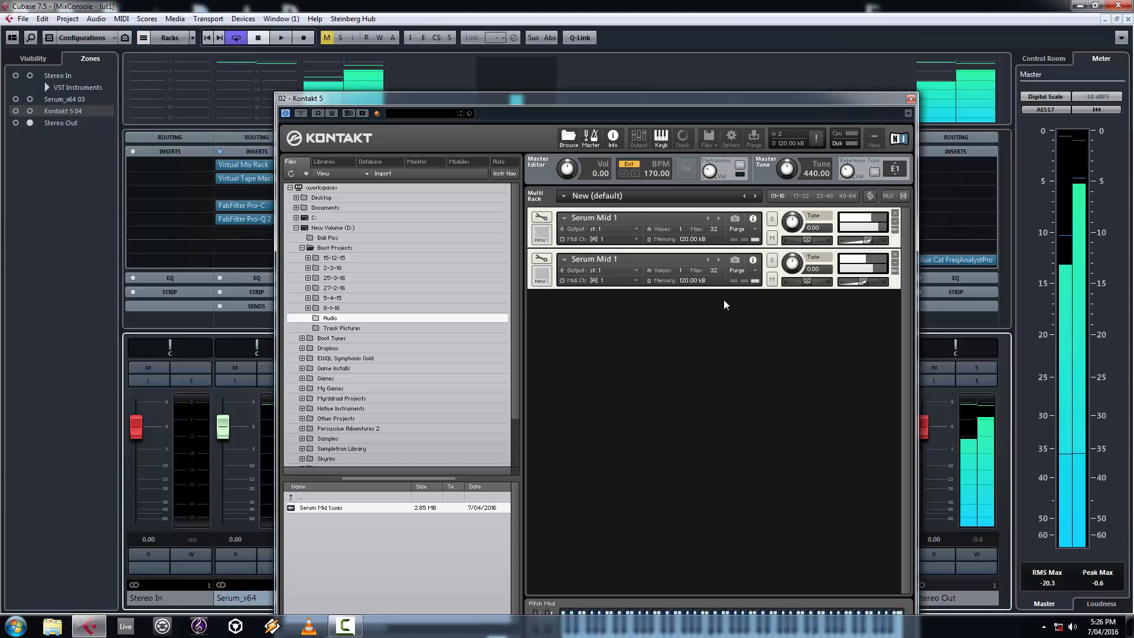
click(910, 99)
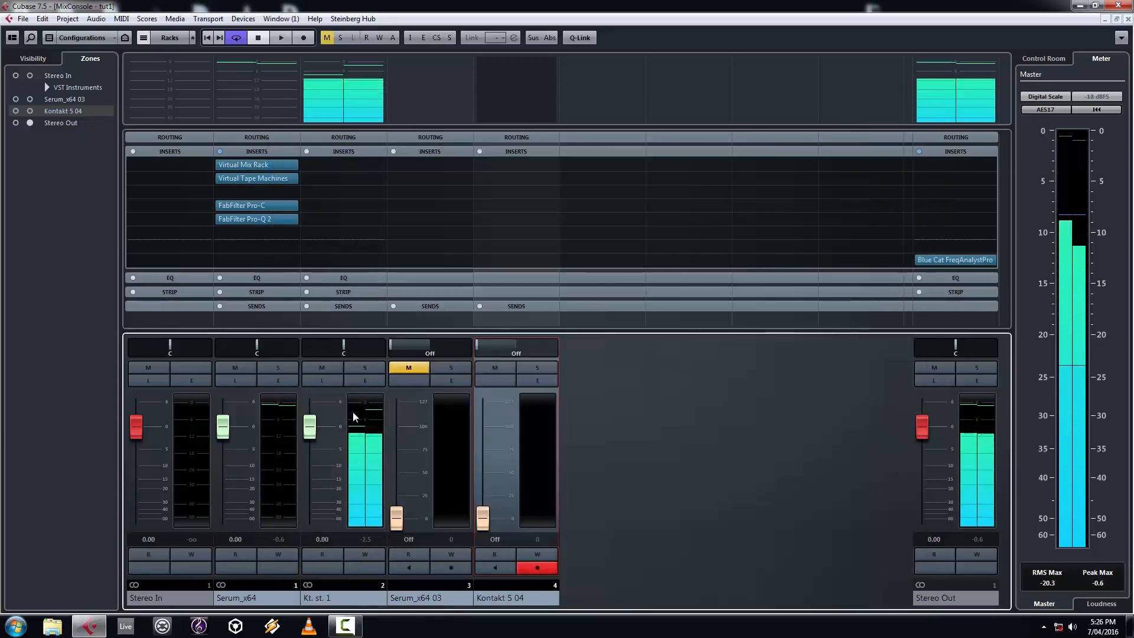
click(365, 380)
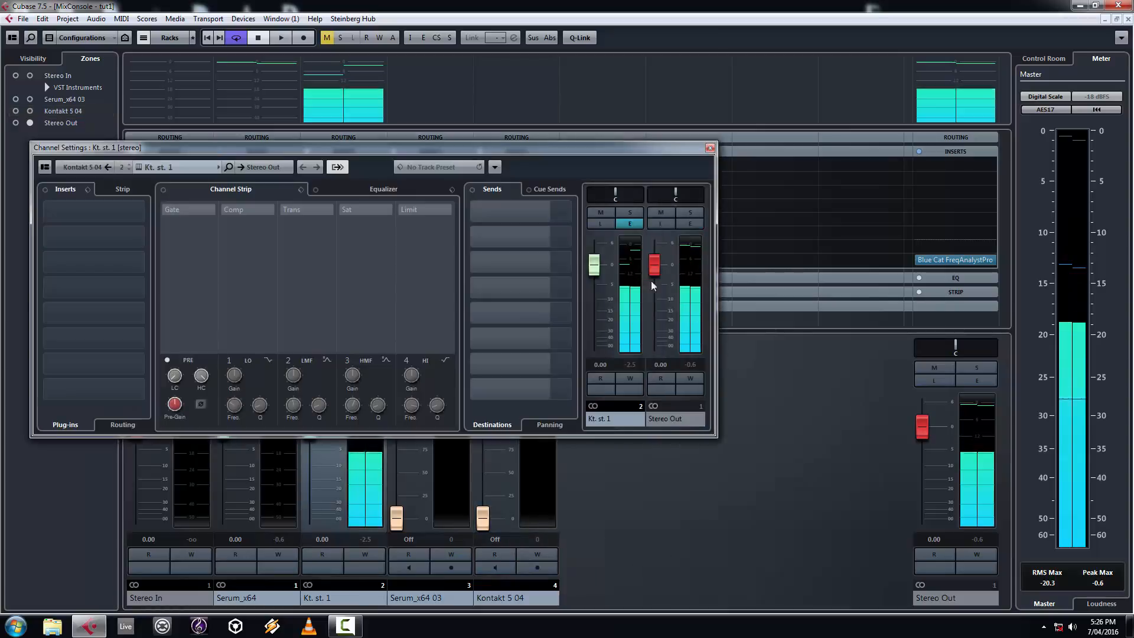
click(705, 149)
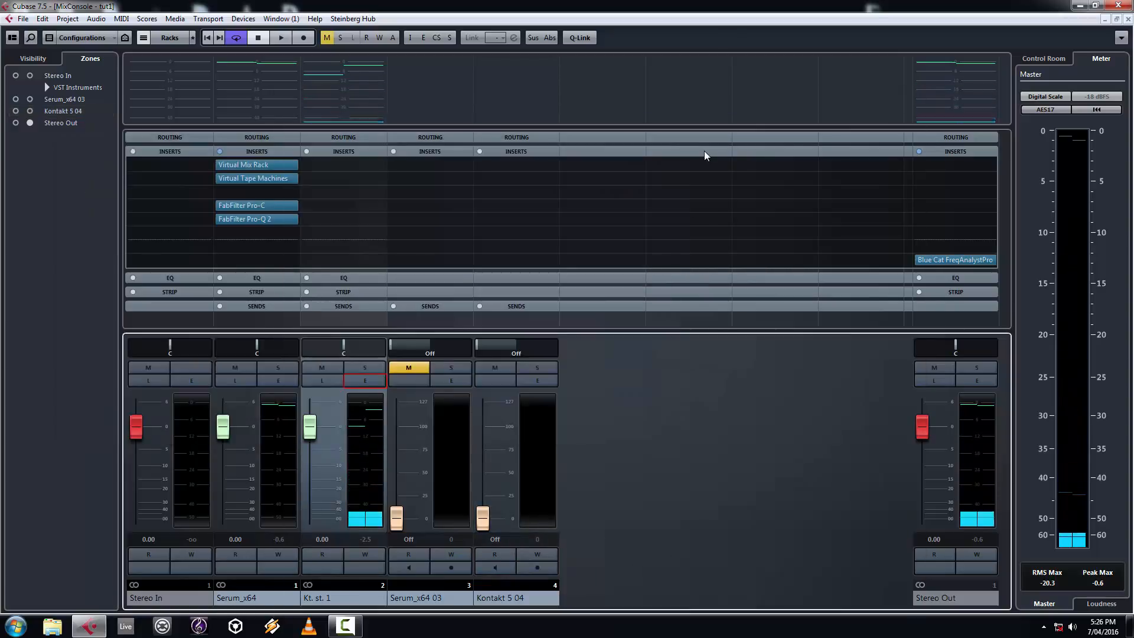
click(338, 599)
click(1129, 19)
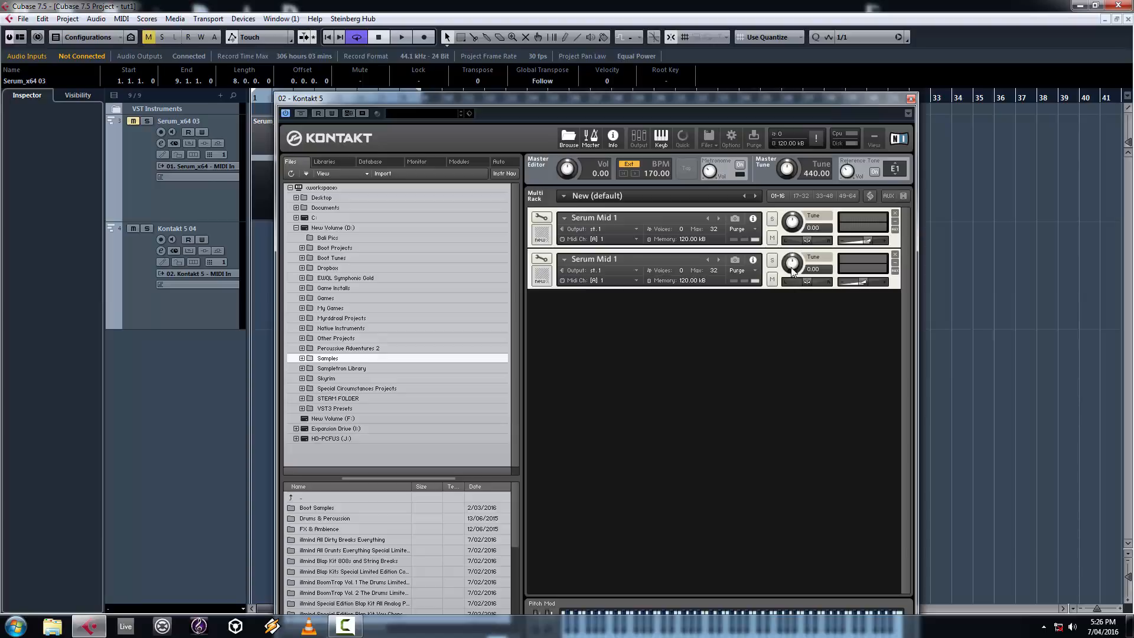
Step: Detune the second Serum Mid 1 instrument to -0.01 and select the Kontakt 5 track for playing
drag(793, 265, 794, 272)
click(179, 322)
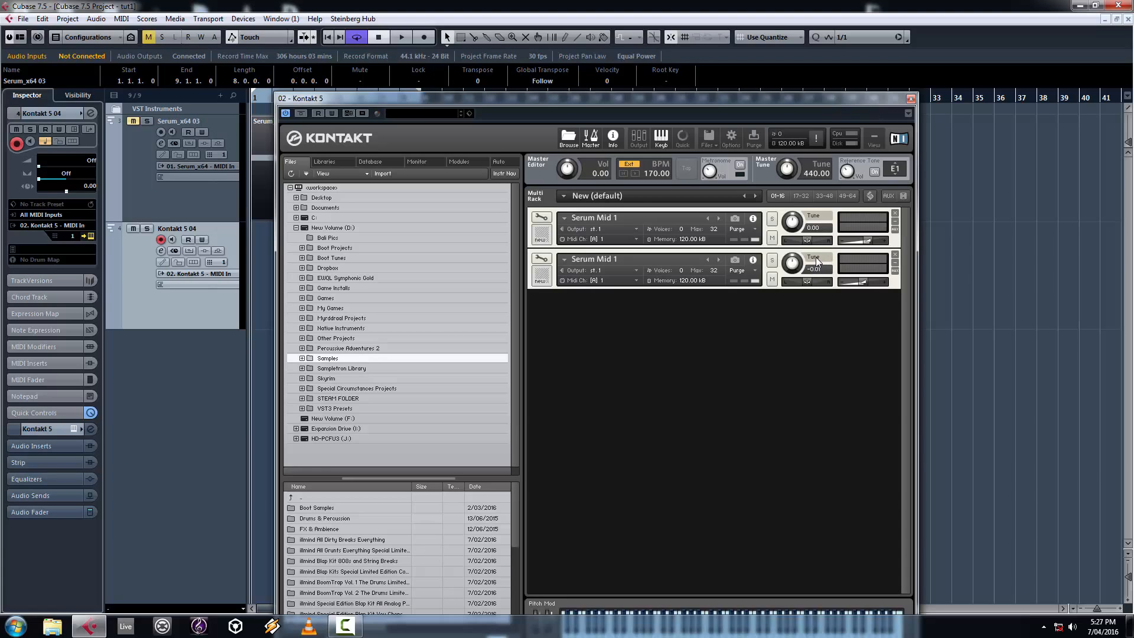
Step: Examine the sound's frequency spectrum with the FreqAnalyst Pro plug-in on Stereo Out, then return to the project
key(F3)
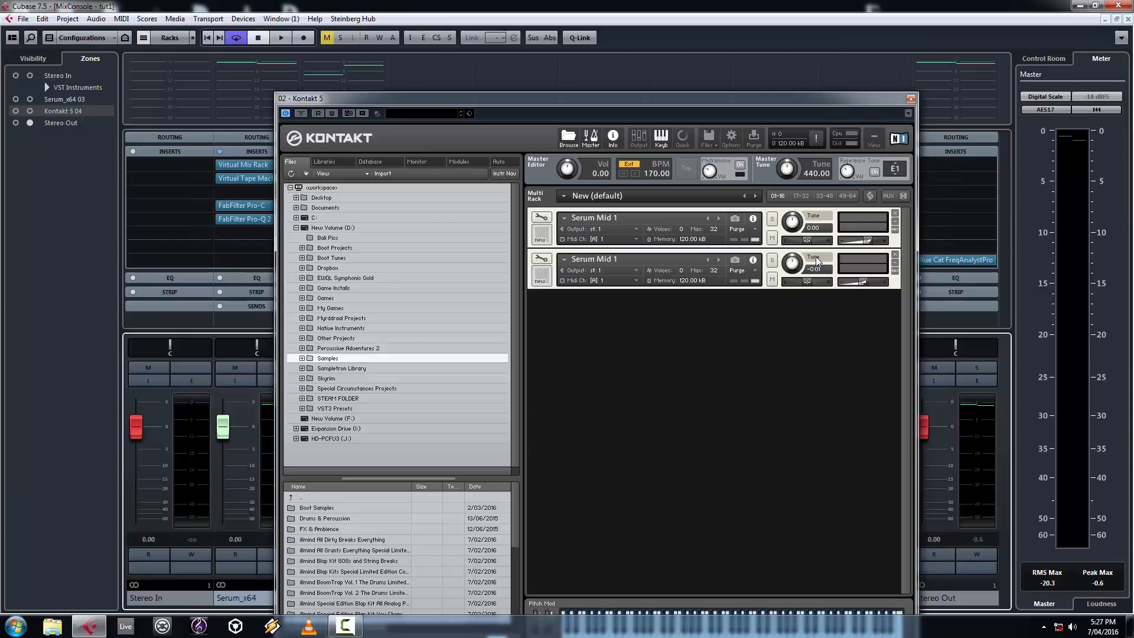
click(910, 98)
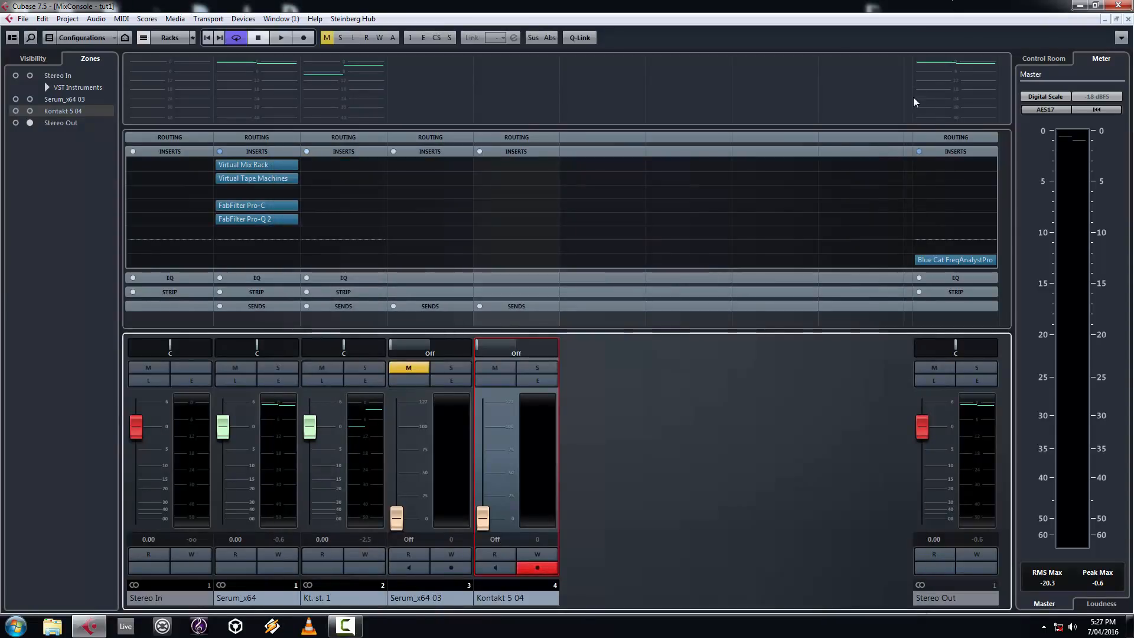
click(935, 260)
click(935, 260)
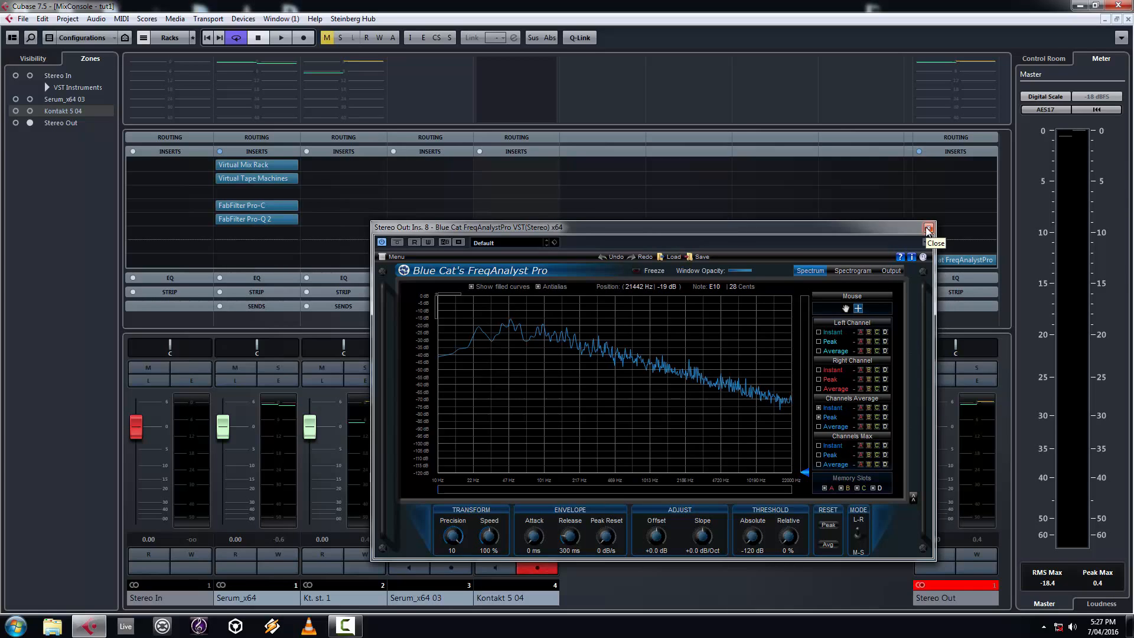
key(F3)
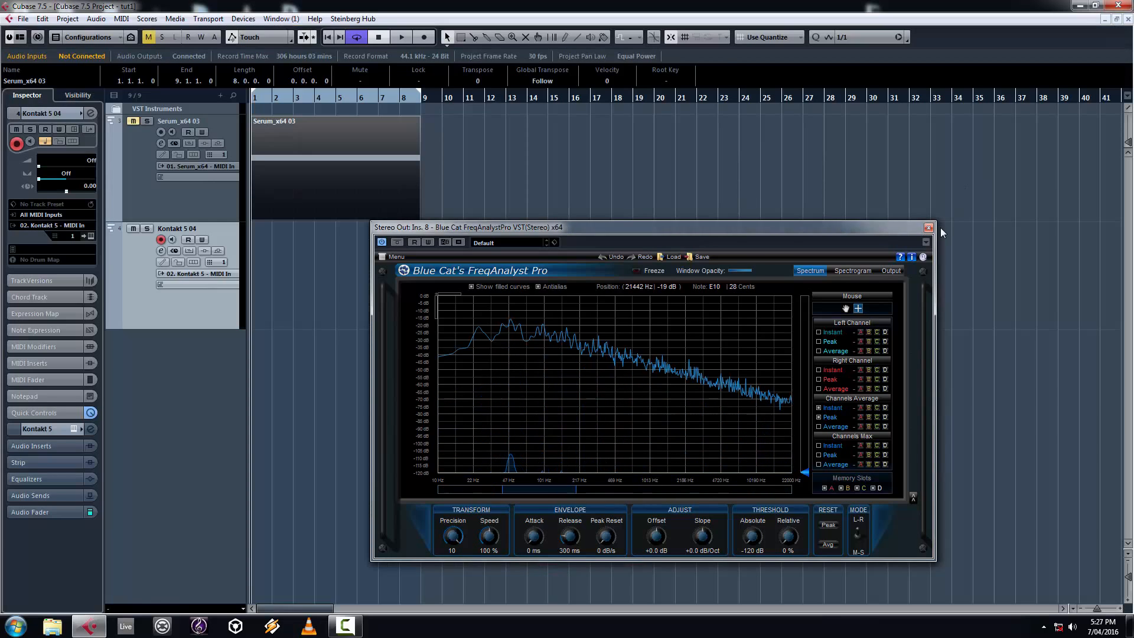
click(929, 227)
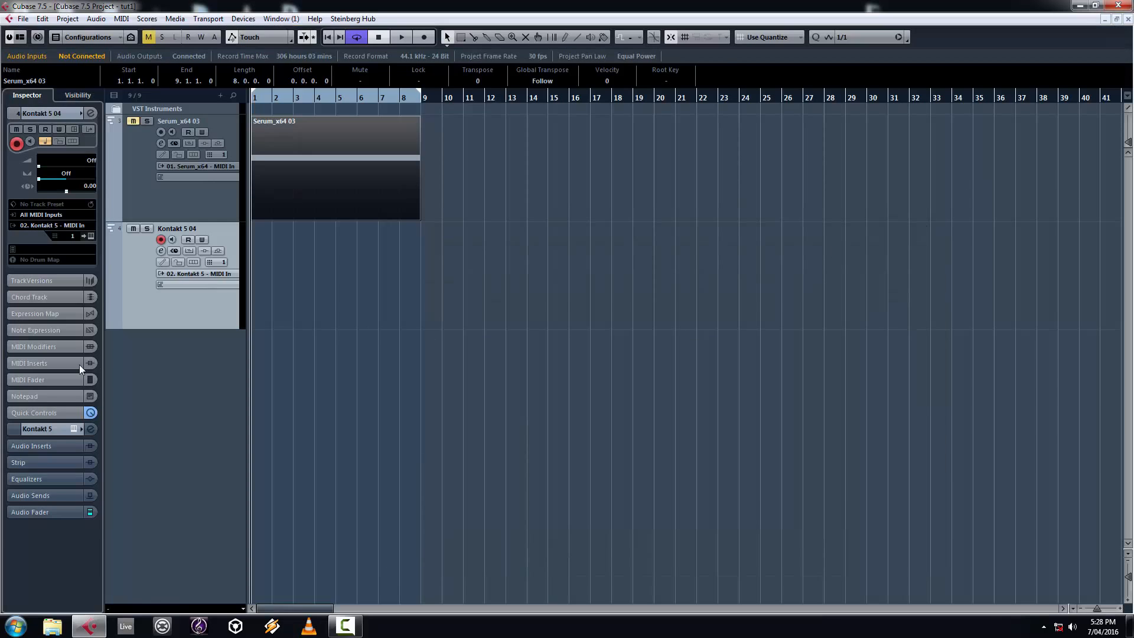
Step: Reopen the Kontakt instrument window and add Virtual Mix Rack to the Kontakt 5 track's first audio insert slot
click(93, 237)
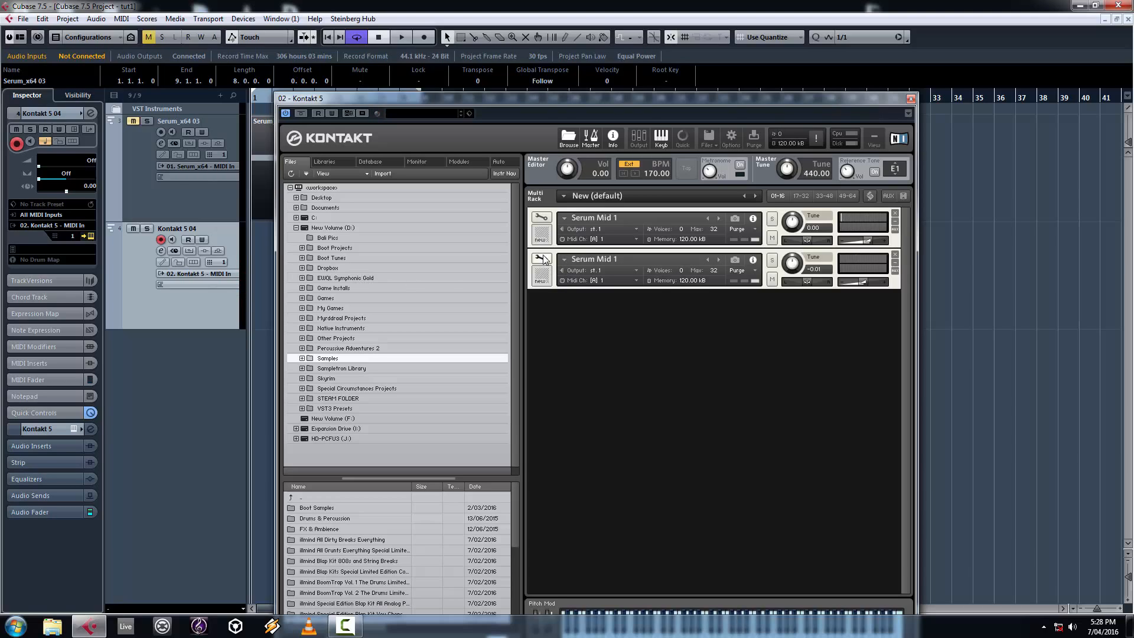
click(40, 447)
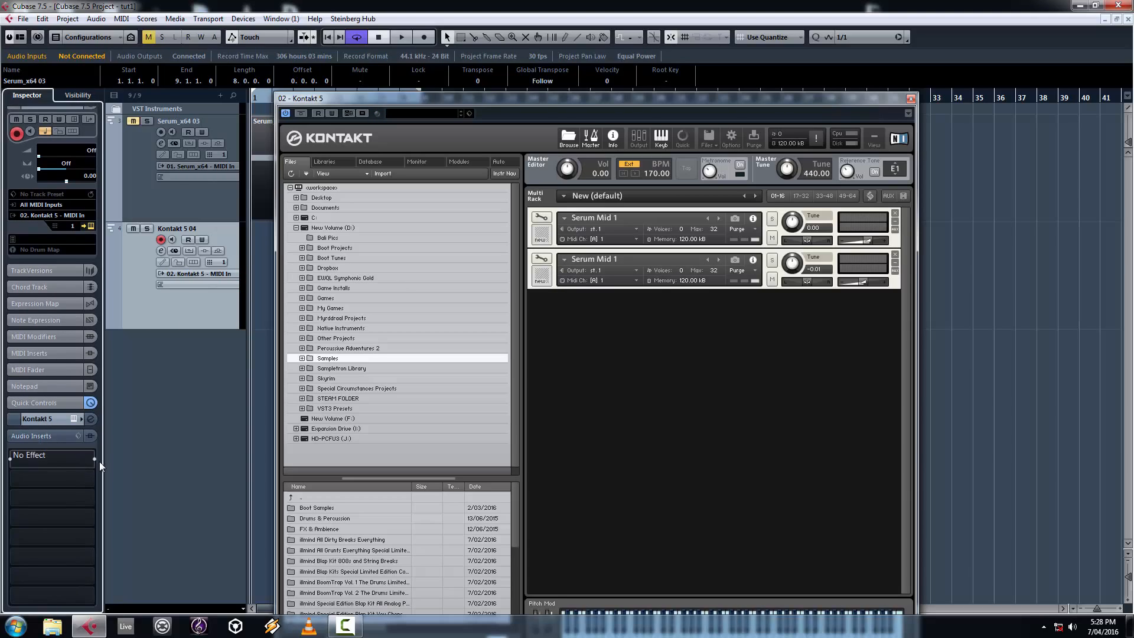
click(61, 459)
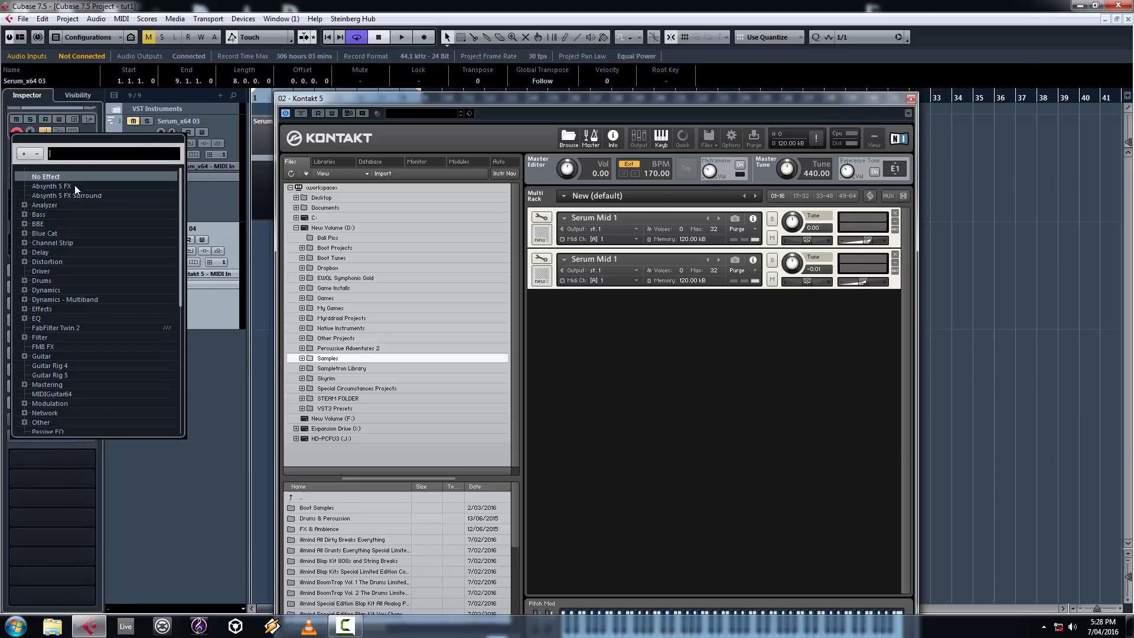
text(virtu)
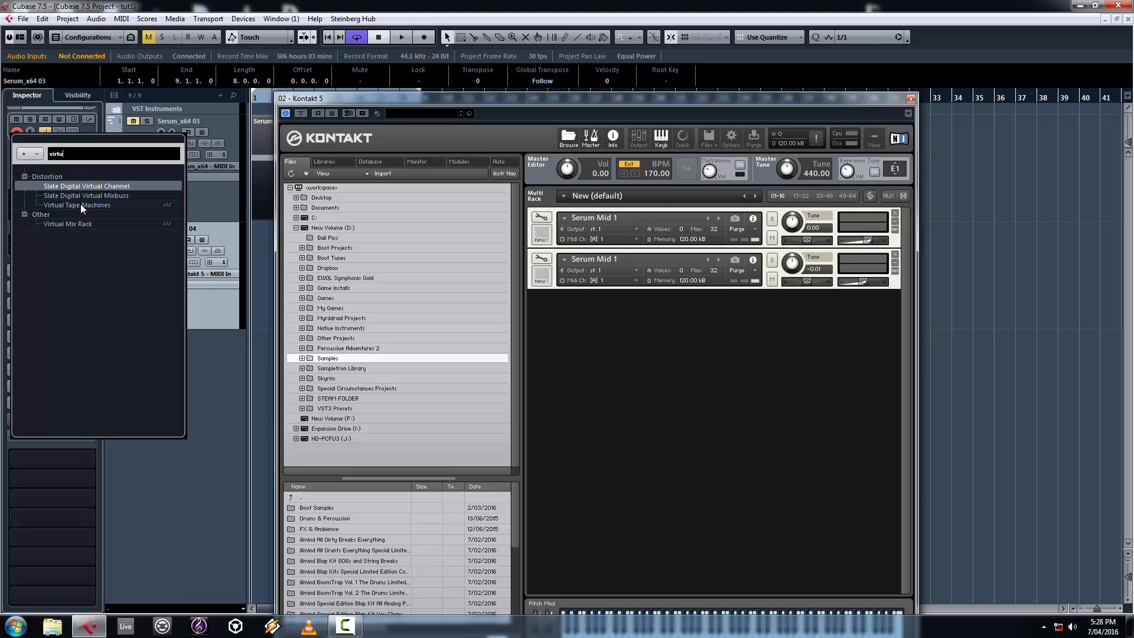
click(76, 223)
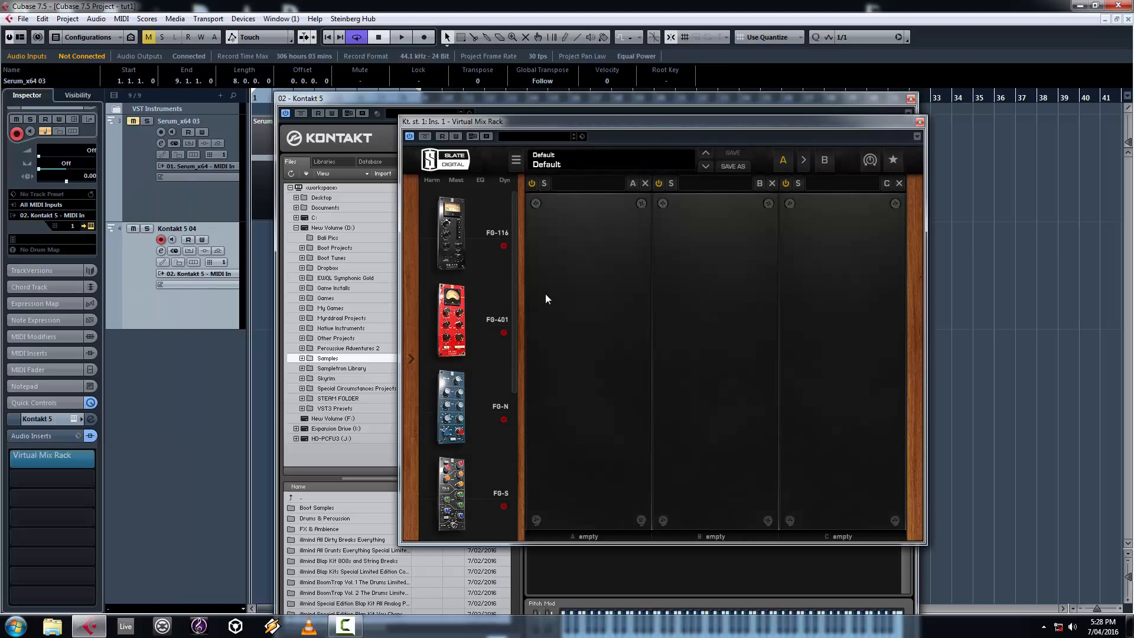
Step: Load the VCC Channel module into Virtual Mix Rack's slot A and raise its input gain
drag(515, 319, 510, 423)
drag(467, 457, 595, 383)
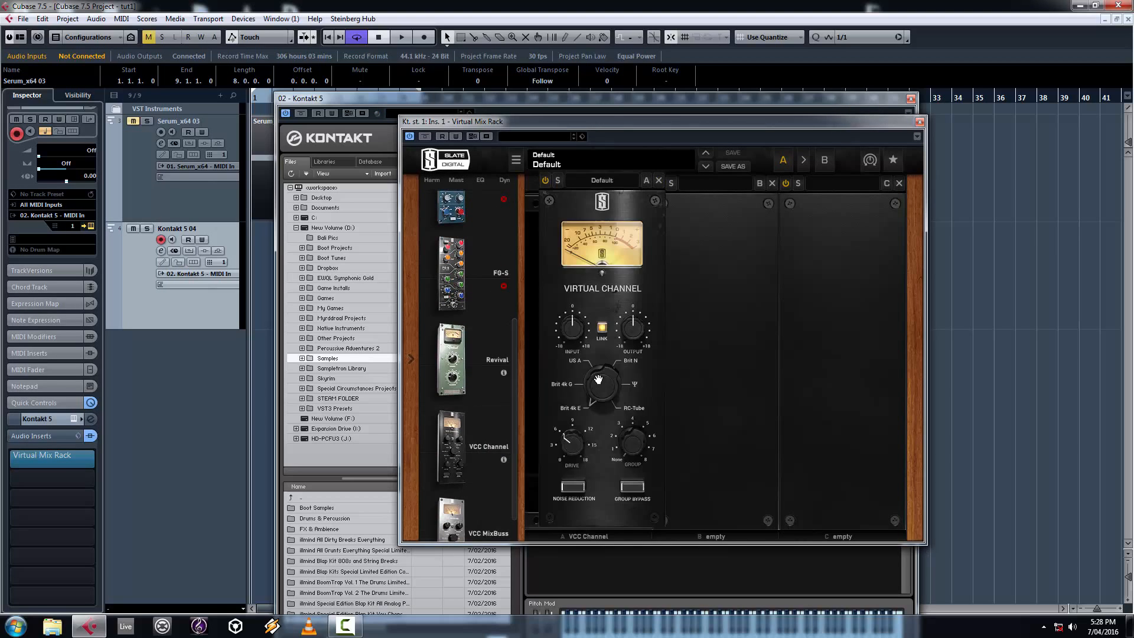
mouse_move(559, 335)
mouse_down()
mouse_move(564, 301)
mouse_move(566, 326)
mouse_up()
Step: Set the Virtual Channel's console type to Brit N and raise its drive to about 15 dB
drag(587, 375, 568, 239)
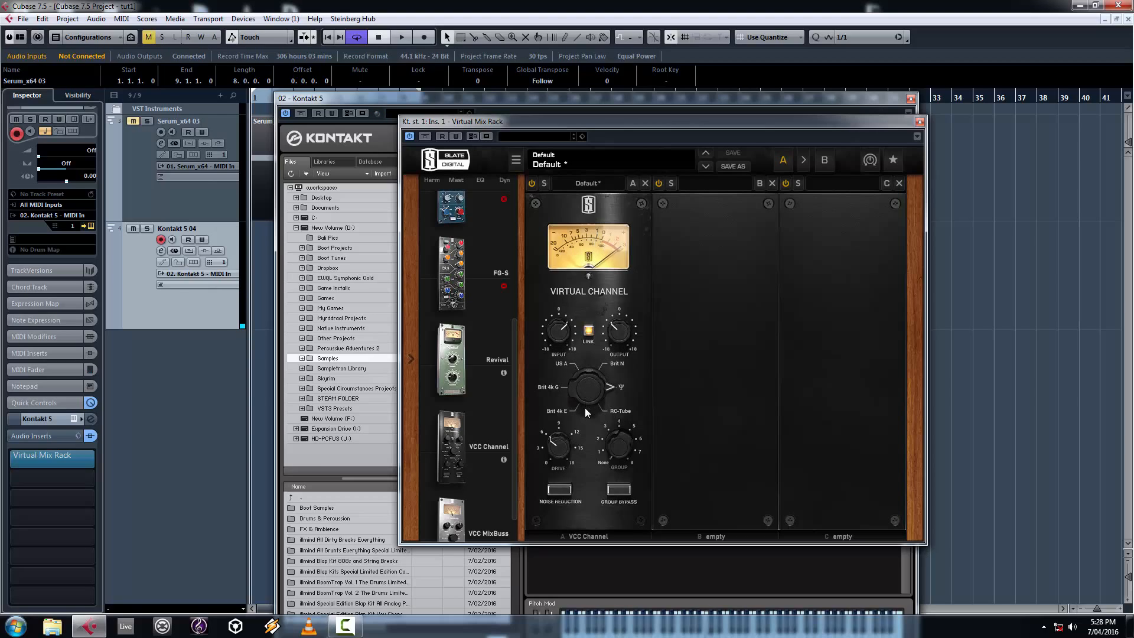
drag(584, 409, 587, 391)
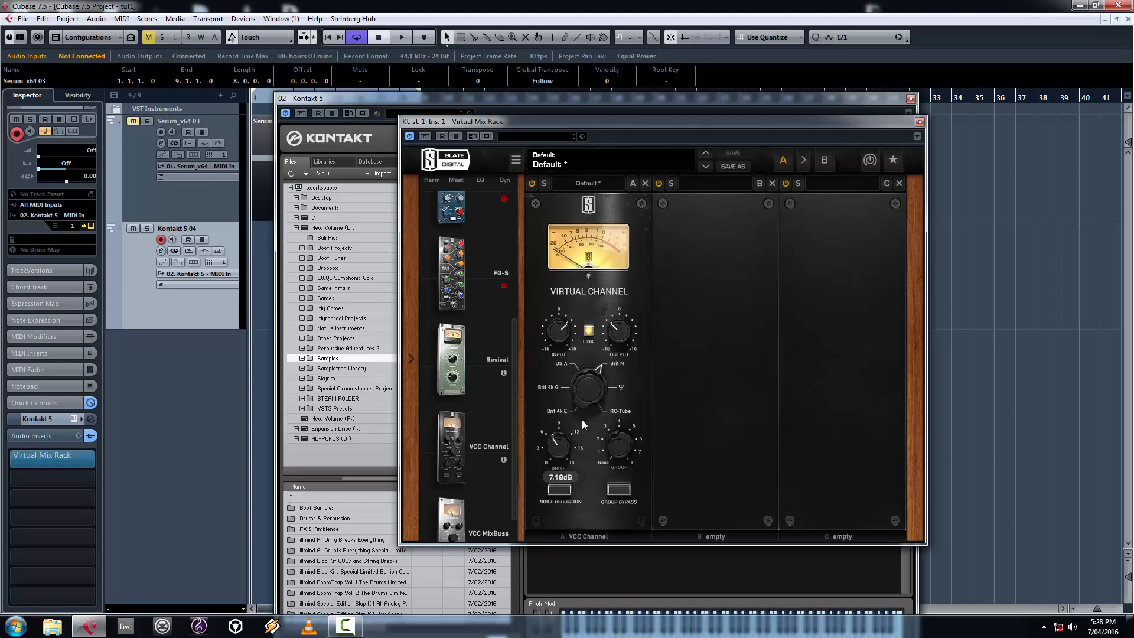
drag(558, 447, 570, 445)
drag(561, 443, 565, 396)
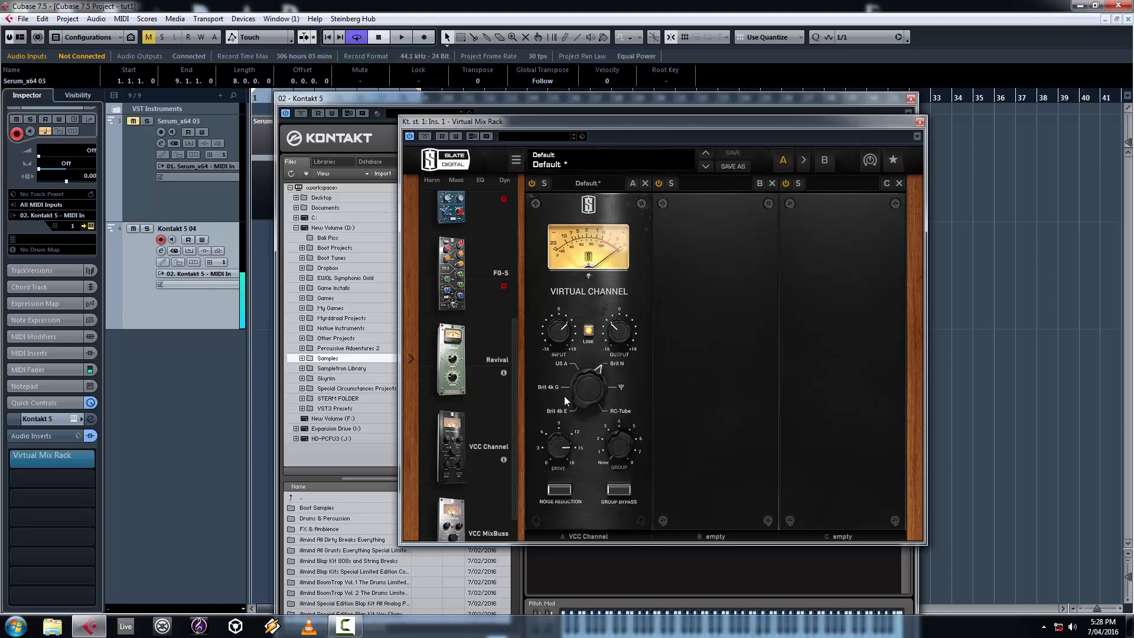
Step: Add CamelPhat3 to the Kontakt 5 track's second audio insert slot and clear its preset
click(90, 477)
text(camel)
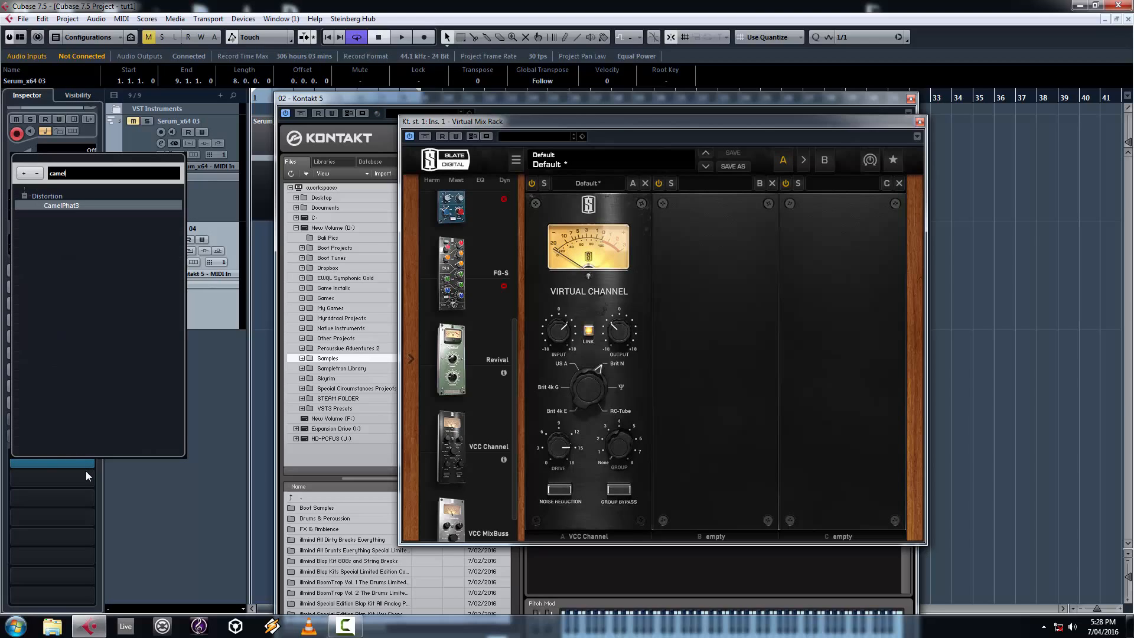
click(70, 205)
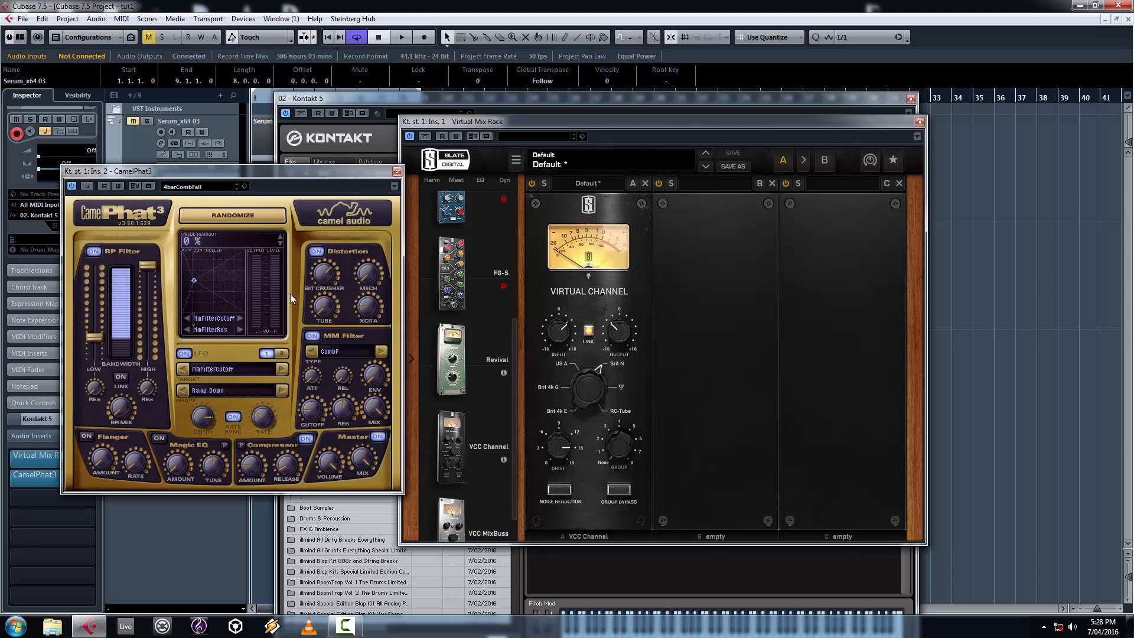
click(227, 240)
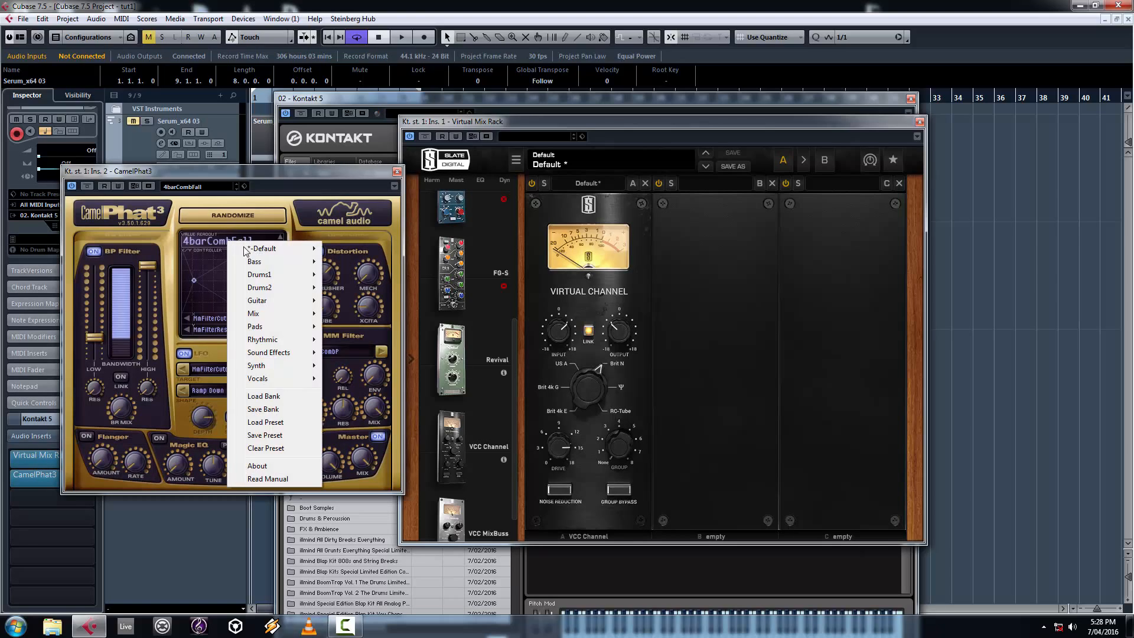
click(275, 450)
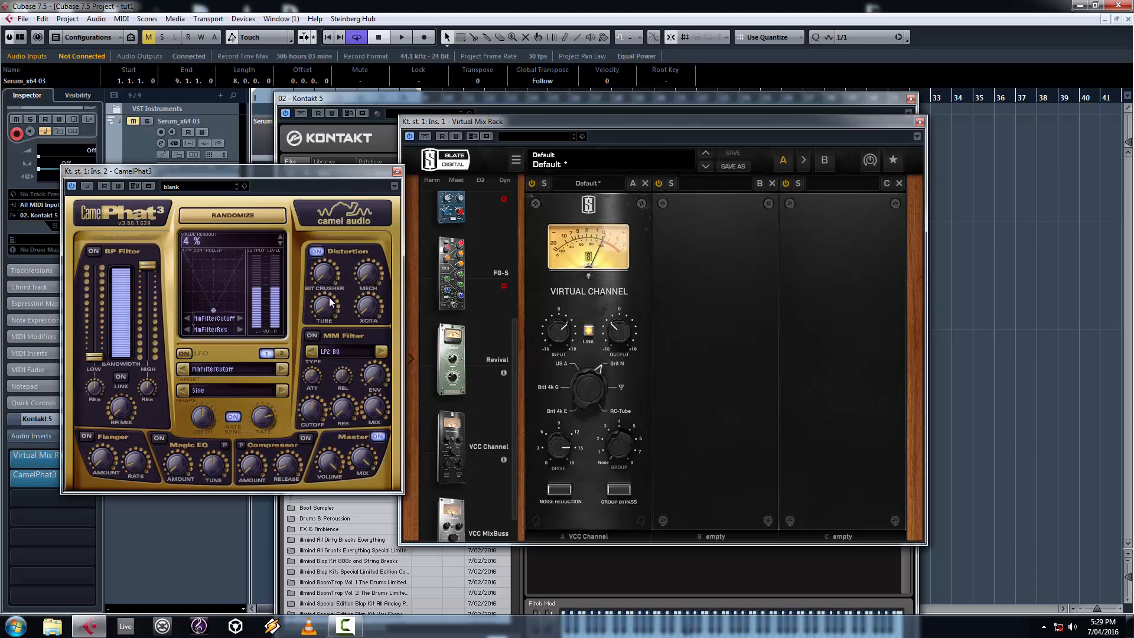
Step: Adjust CamelPhat3's Tube and Xcita distortion and its master volume, then close the plug-in and Kontakt windows
mouse_move(334, 306)
mouse_down()
mouse_move(320, 182)
mouse_move(317, 293)
mouse_up()
drag(332, 462, 330, 476)
drag(369, 309, 371, 310)
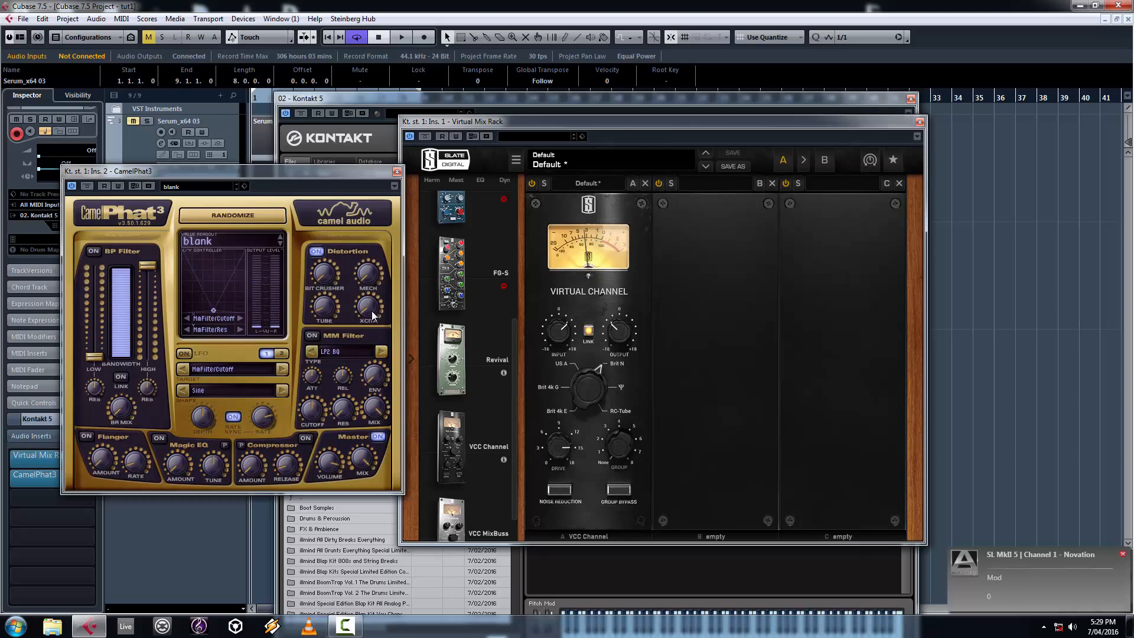
click(396, 172)
click(920, 123)
click(911, 99)
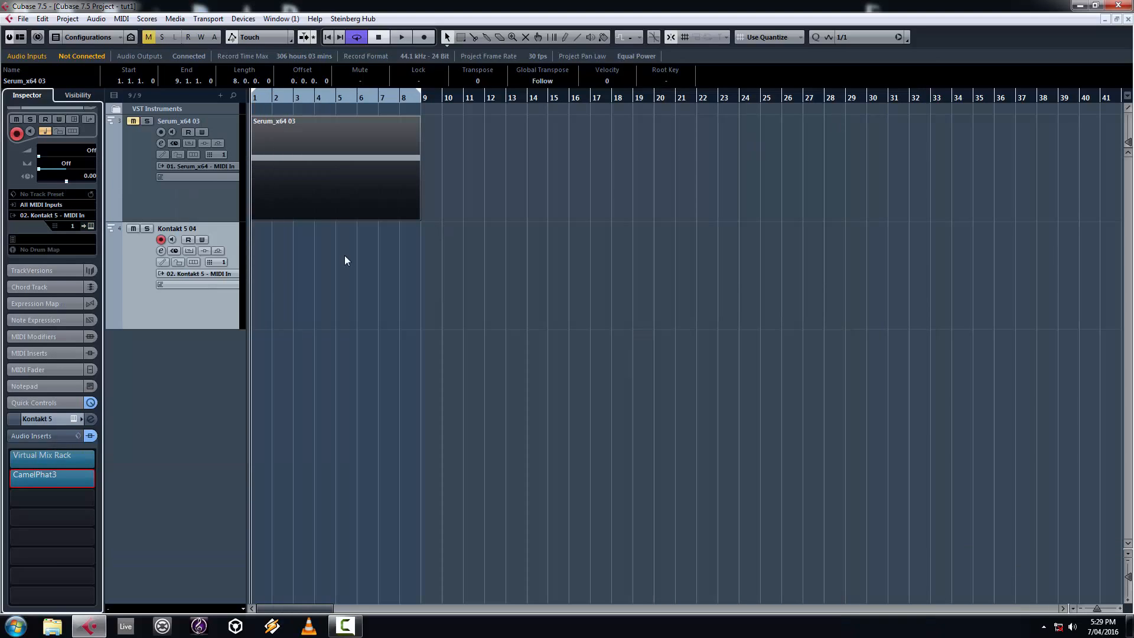
Step: Move the Serum_x64 03 MIDI part onto the Kontakt 5 track and open it in the Key Editor
drag(287, 192, 296, 269)
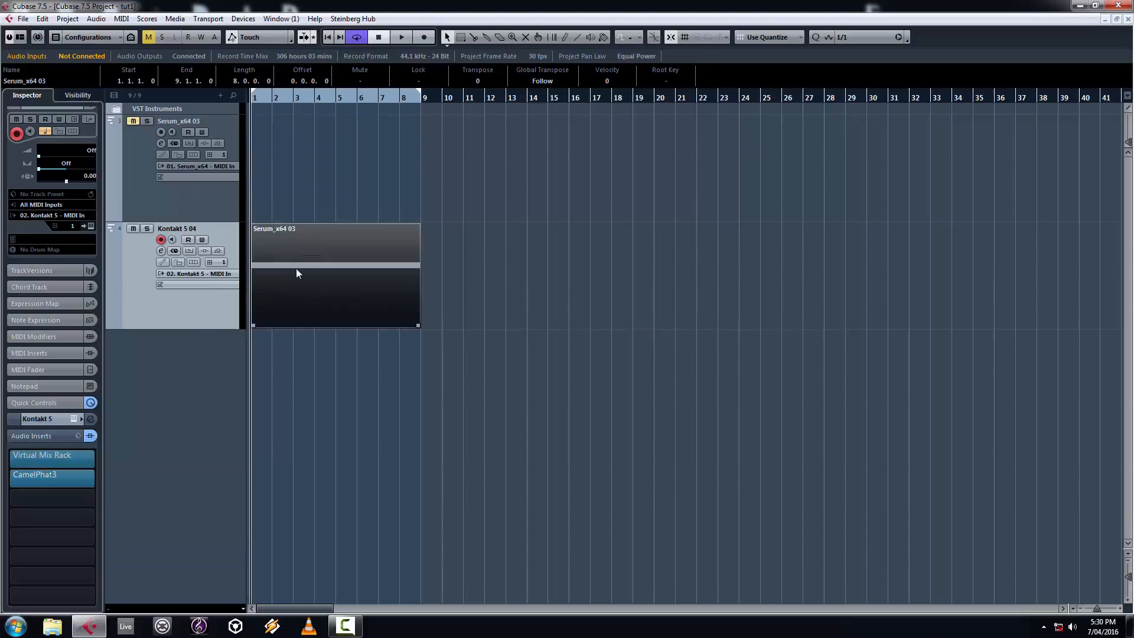
double_click(296, 268)
Step: Select the part's eight-bar note and transpose it up to C3
drag(351, 438, 147, 529)
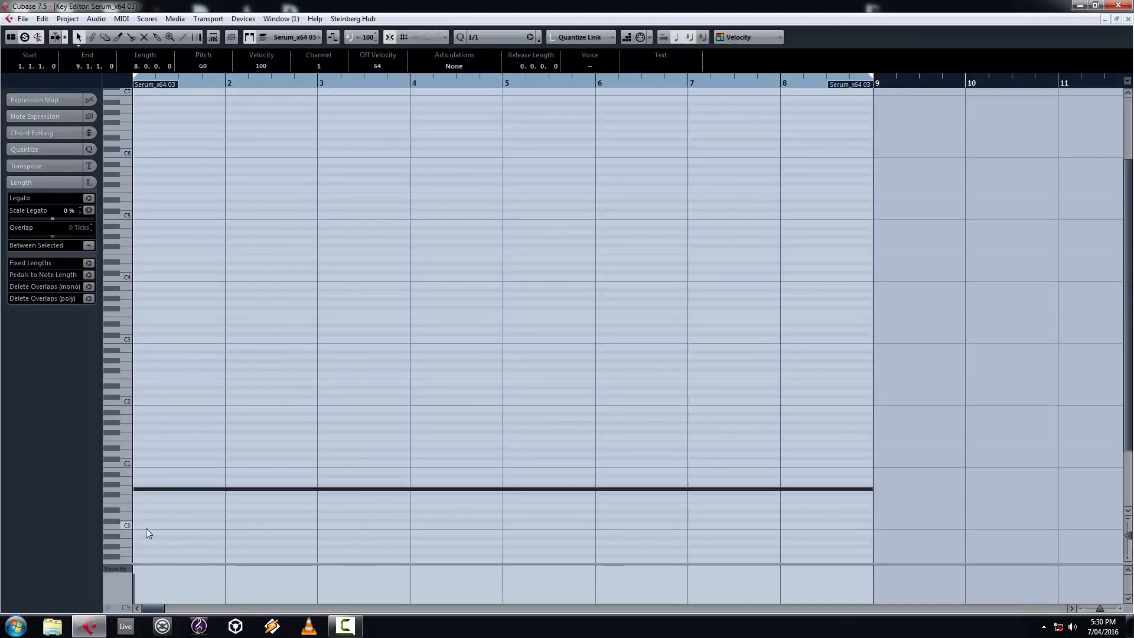
key(Up)
key(Up)
key(shift+Up)
key(shift+Up)
key(shift+Up)
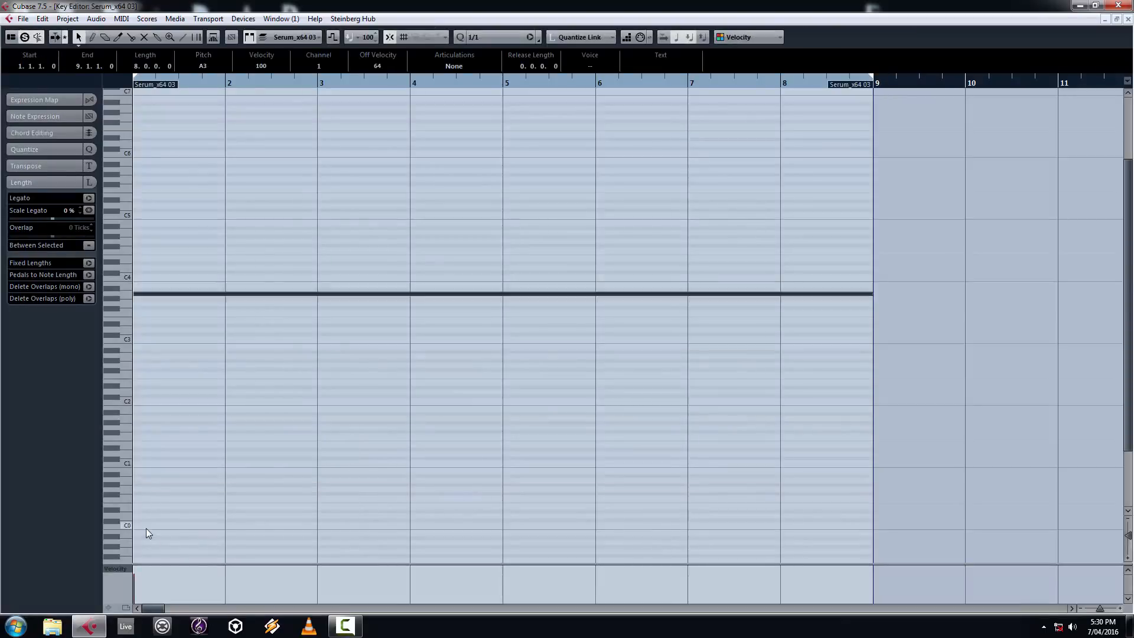
key(Down)
key(Down)
key(Down)
key(Down)
key(Down)
key(Down)
key(Down)
key(Down)
key(Down)
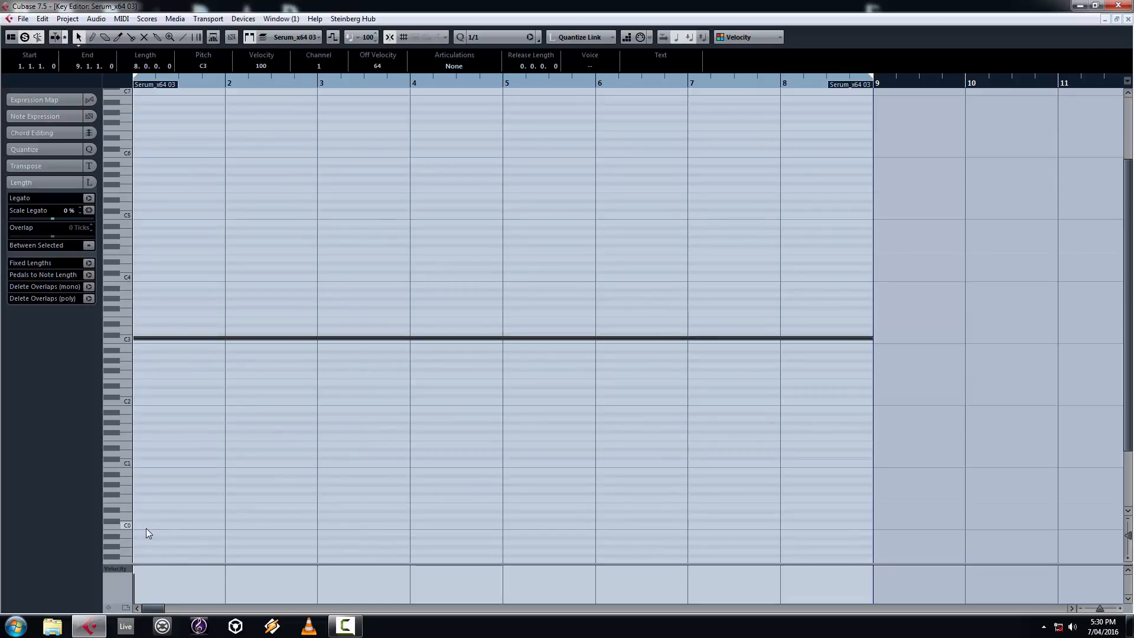
Step: Close the Key Editor, export an audio mixdown of Stereo Out named "Serum Mid _2ndgen" as a wave file, and close the export dialog
click(1128, 19)
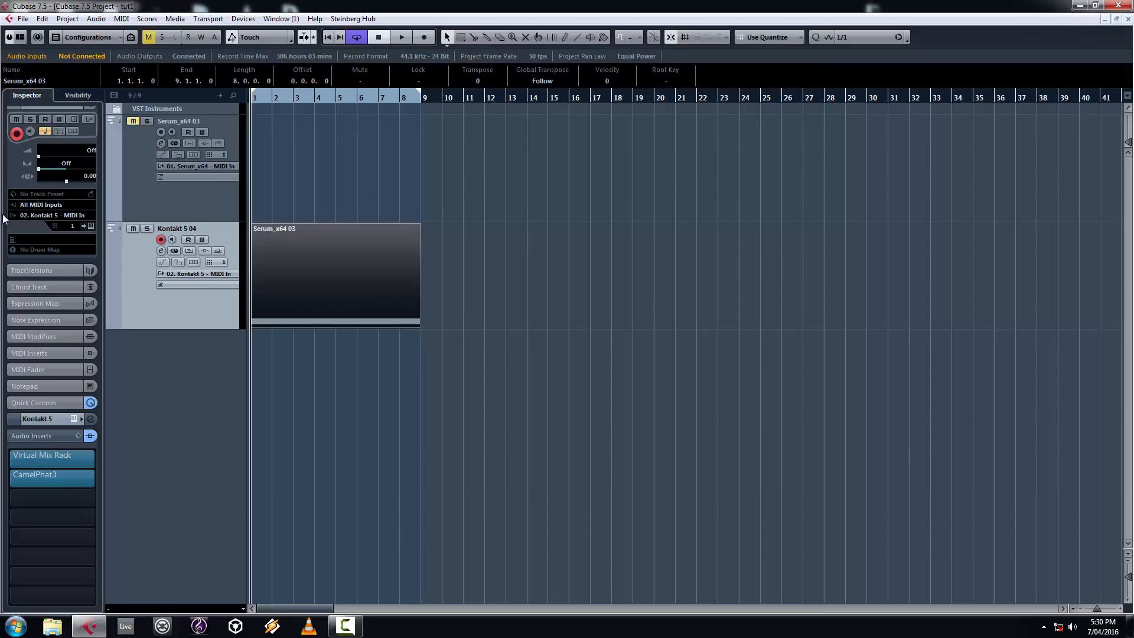
click(23, 19)
mouse_move(119, 228)
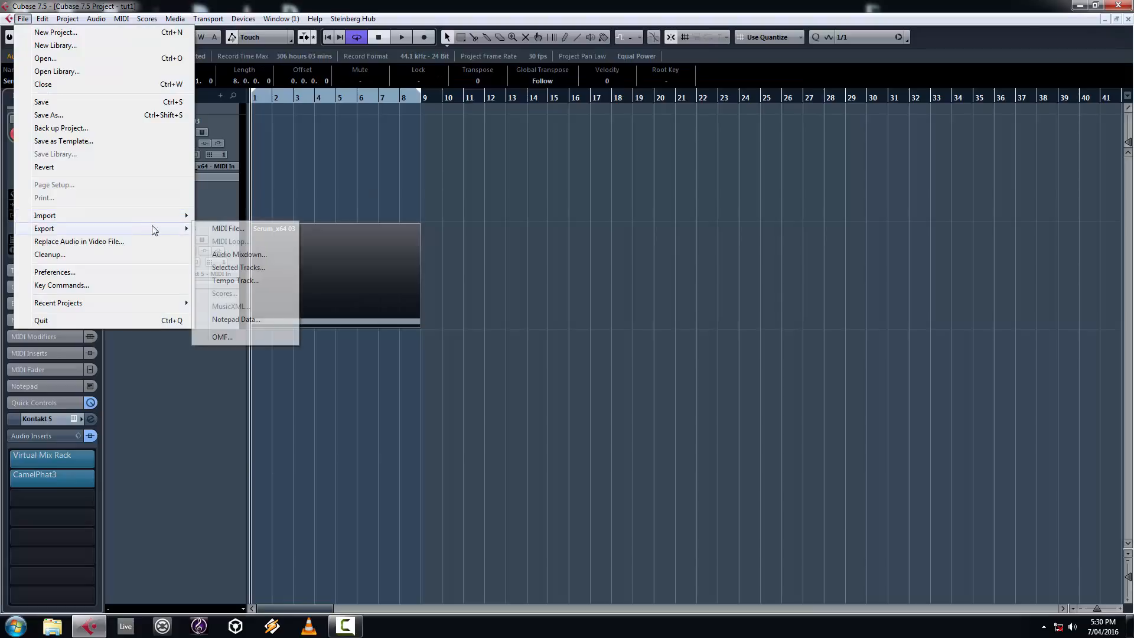
click(267, 254)
click(672, 166)
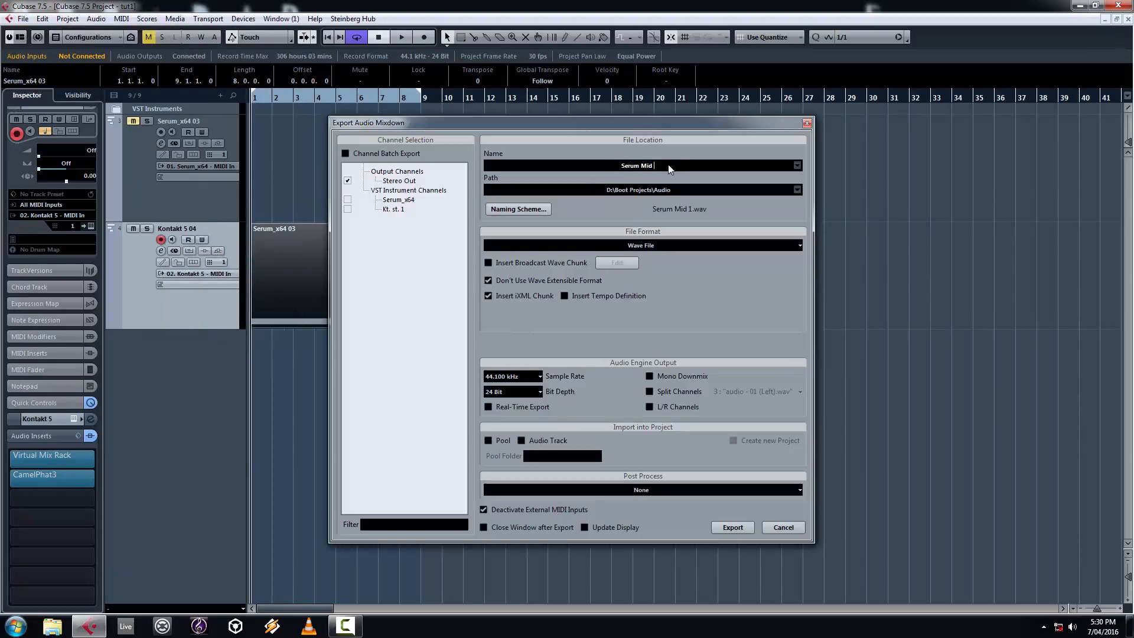
text(_2ndgen)
click(742, 527)
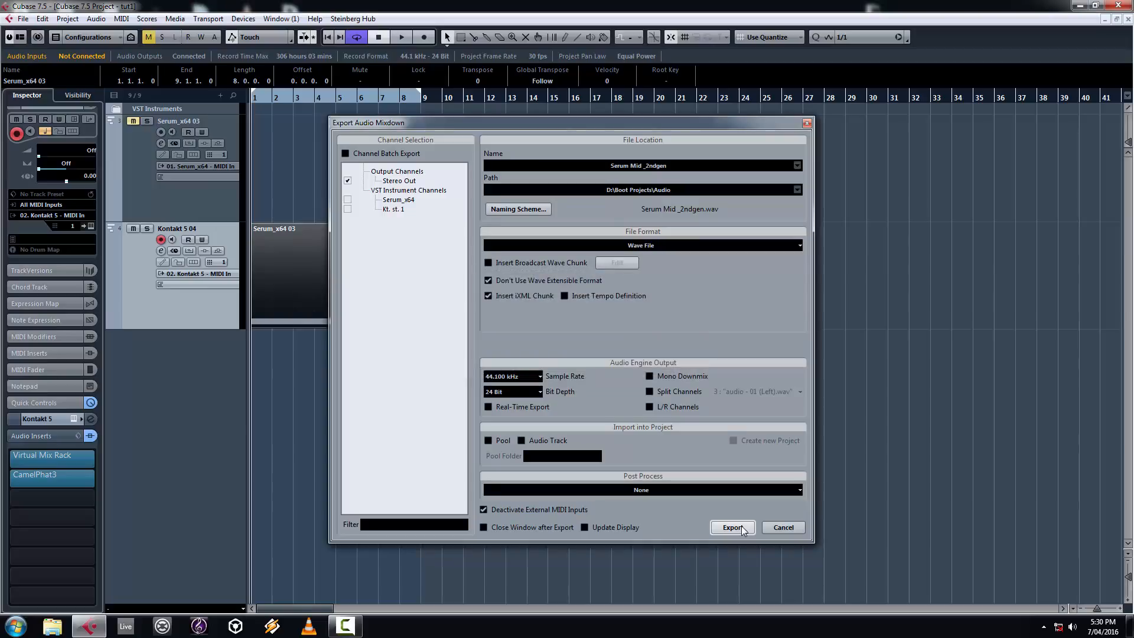
click(783, 528)
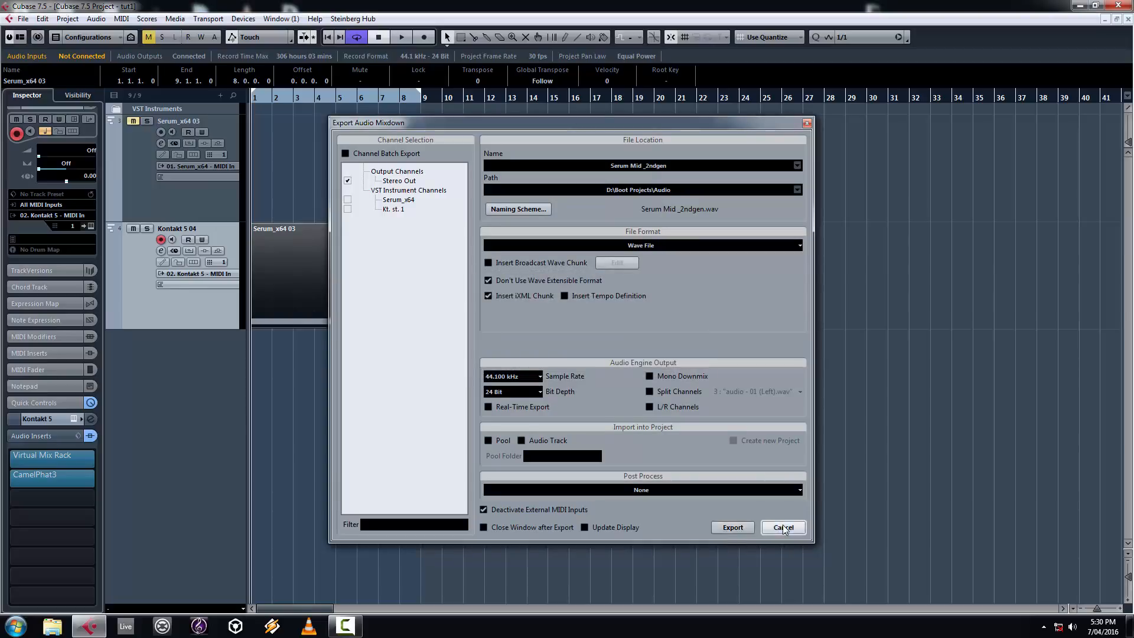
Step: Open the Kontakt 5 instrument and remove both Serum Mid 1 instruments from the rack without saving their changes
click(93, 225)
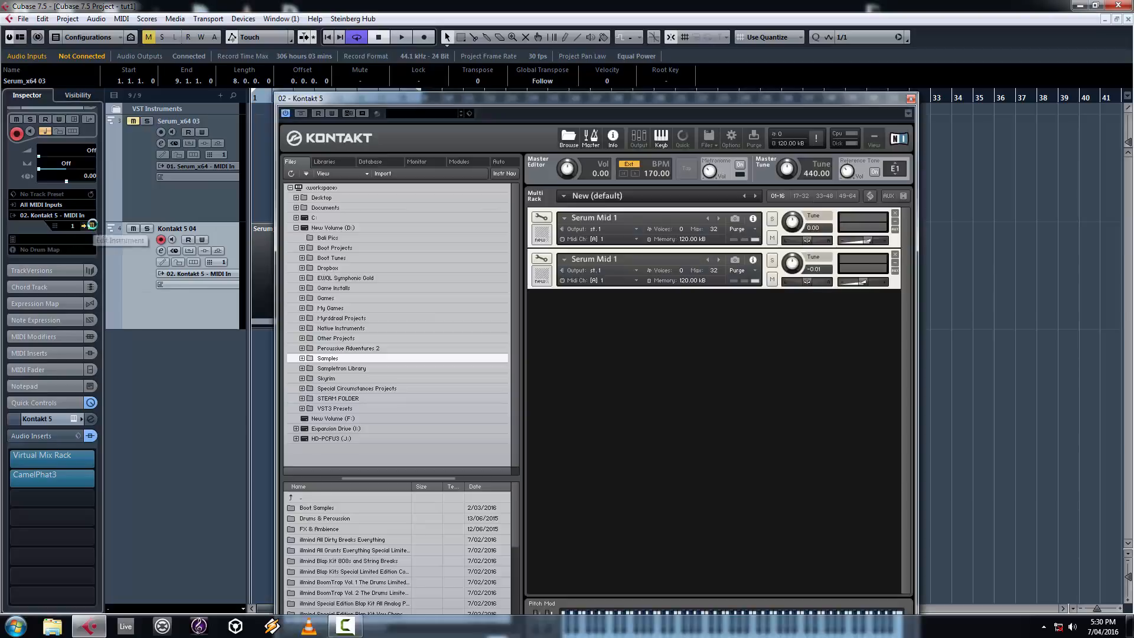
click(895, 216)
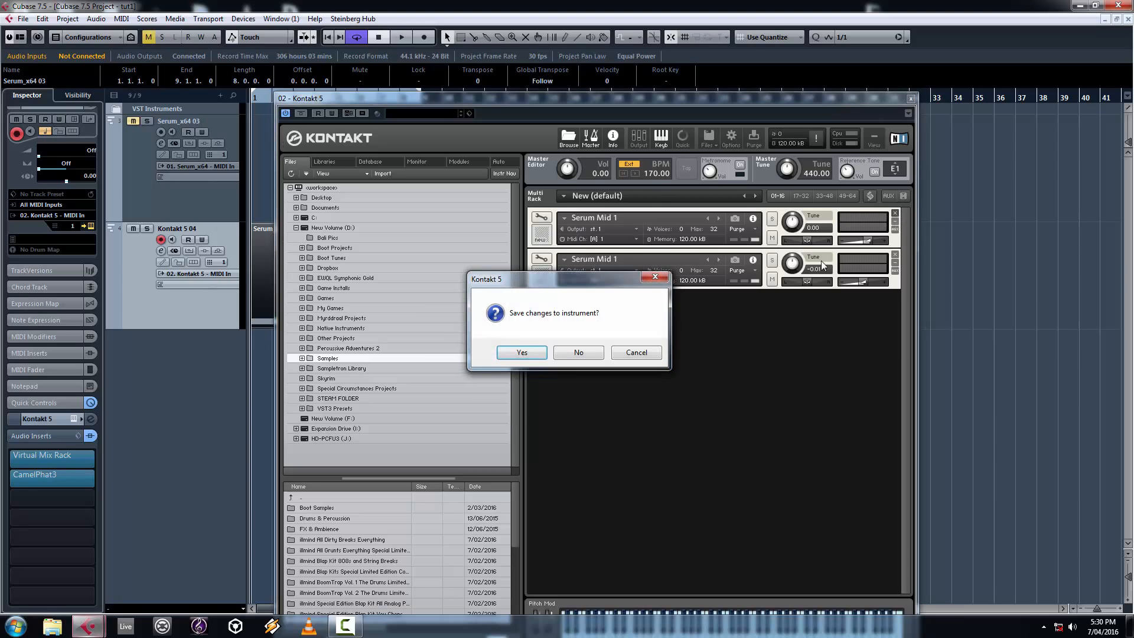
click(584, 356)
click(895, 216)
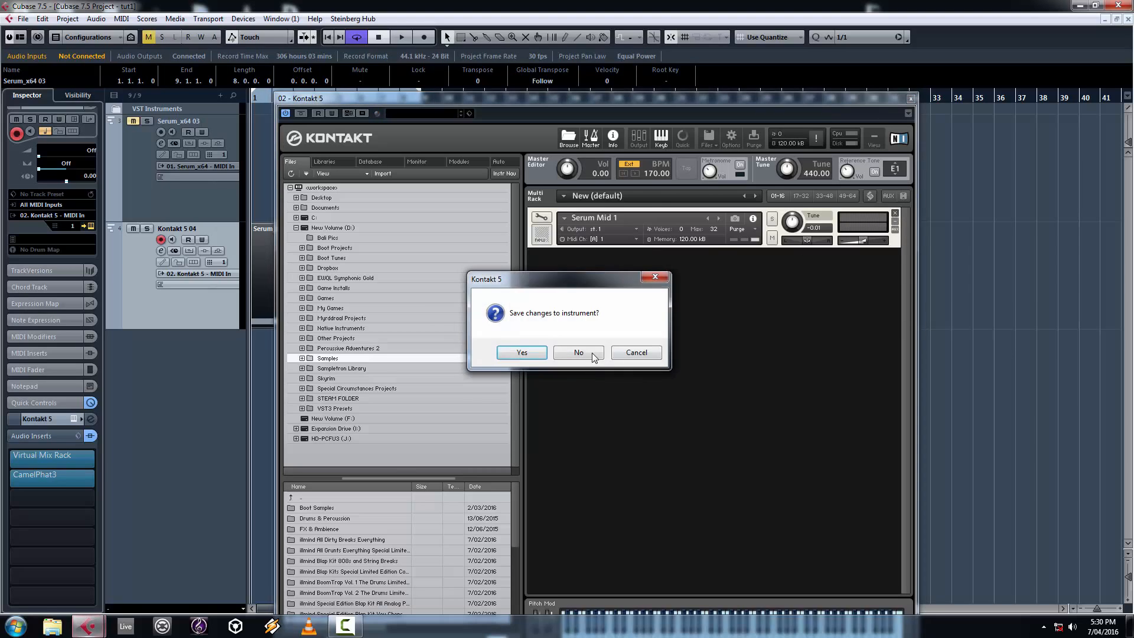
click(583, 355)
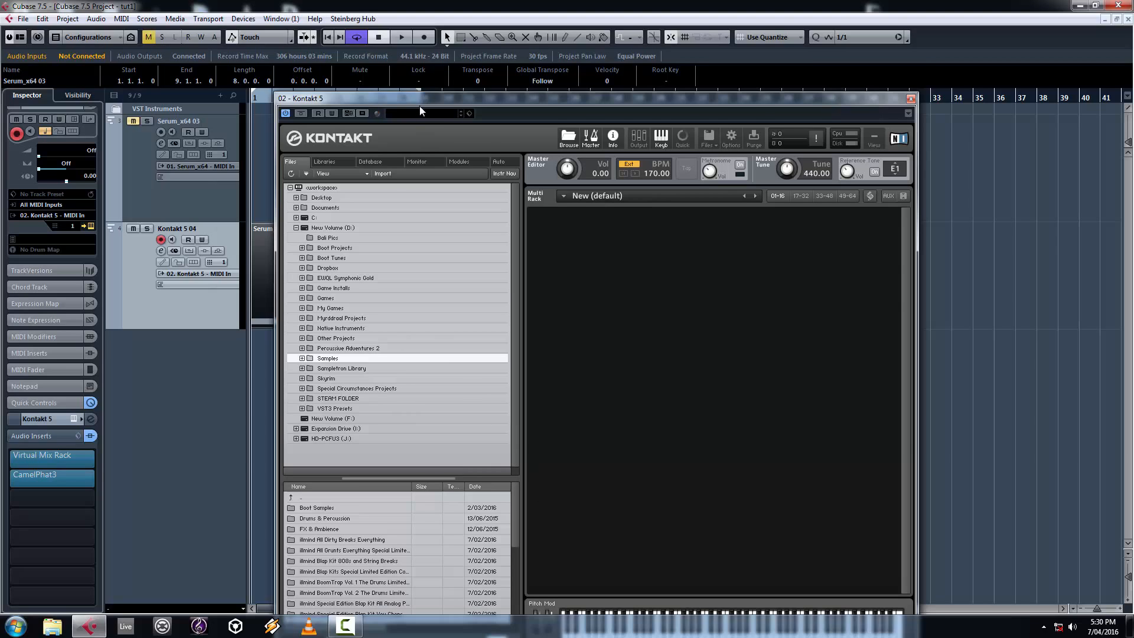
Step: Load Serum Mid _2ndgen.wav from the Audio folder of Boot Projects into the empty Kontakt rack
drag(419, 110, 427, 74)
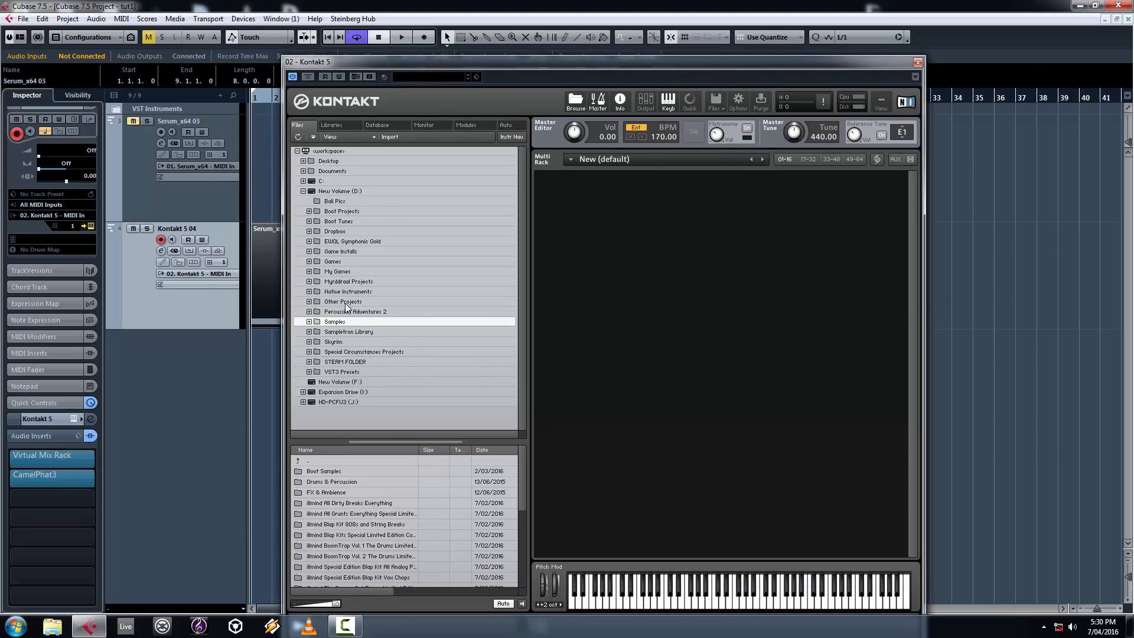
click(336, 214)
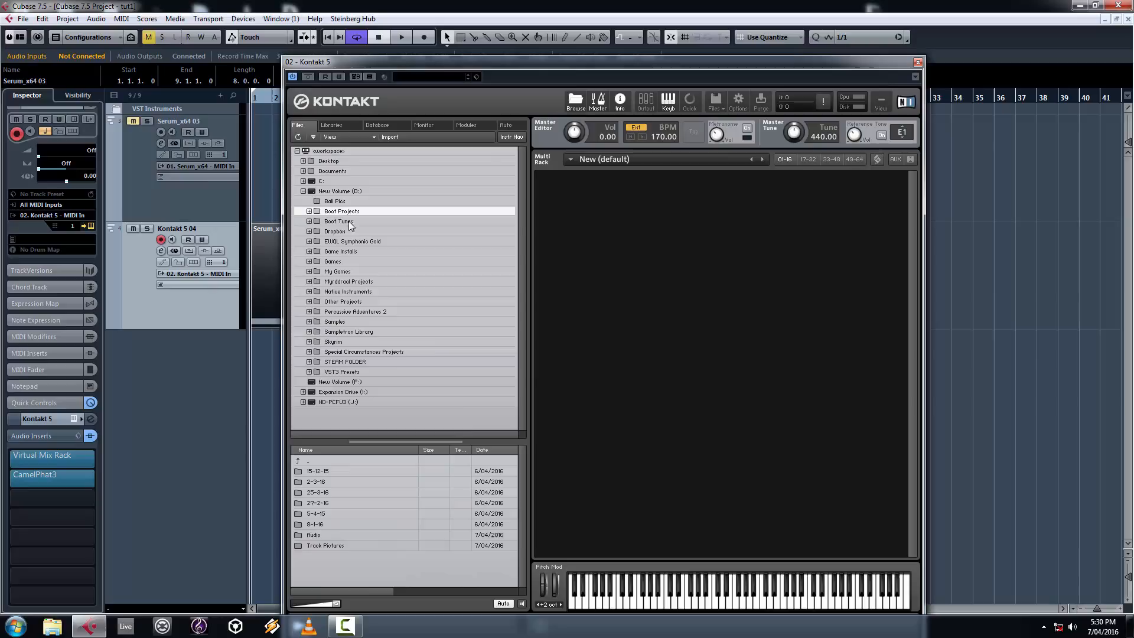
double_click(321, 535)
drag(329, 484, 637, 398)
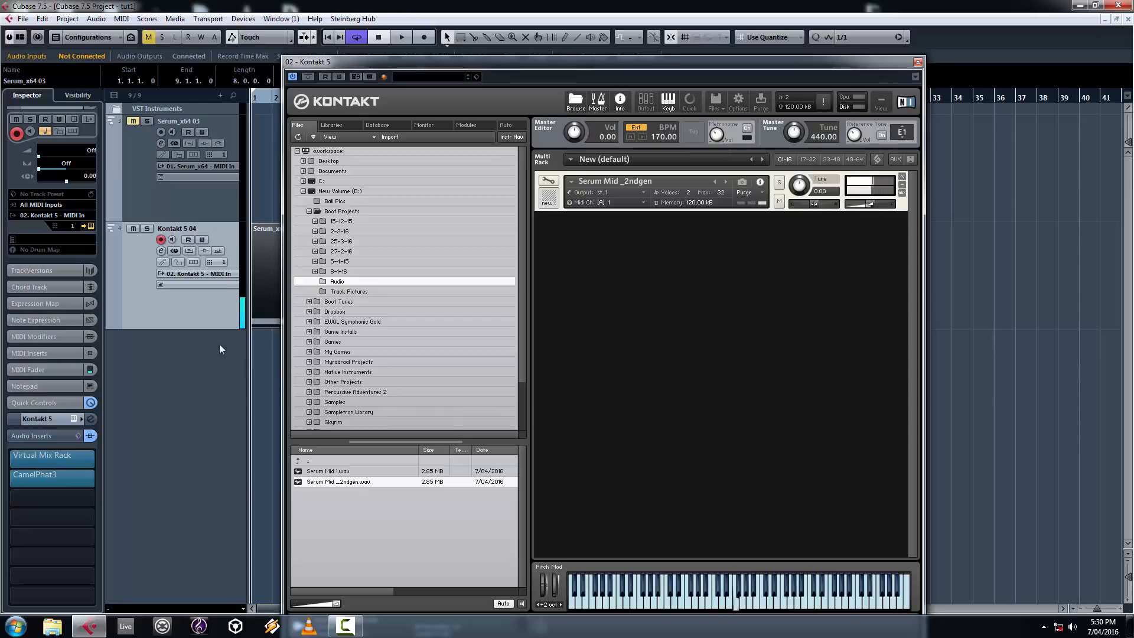
drag(871, 205, 879, 211)
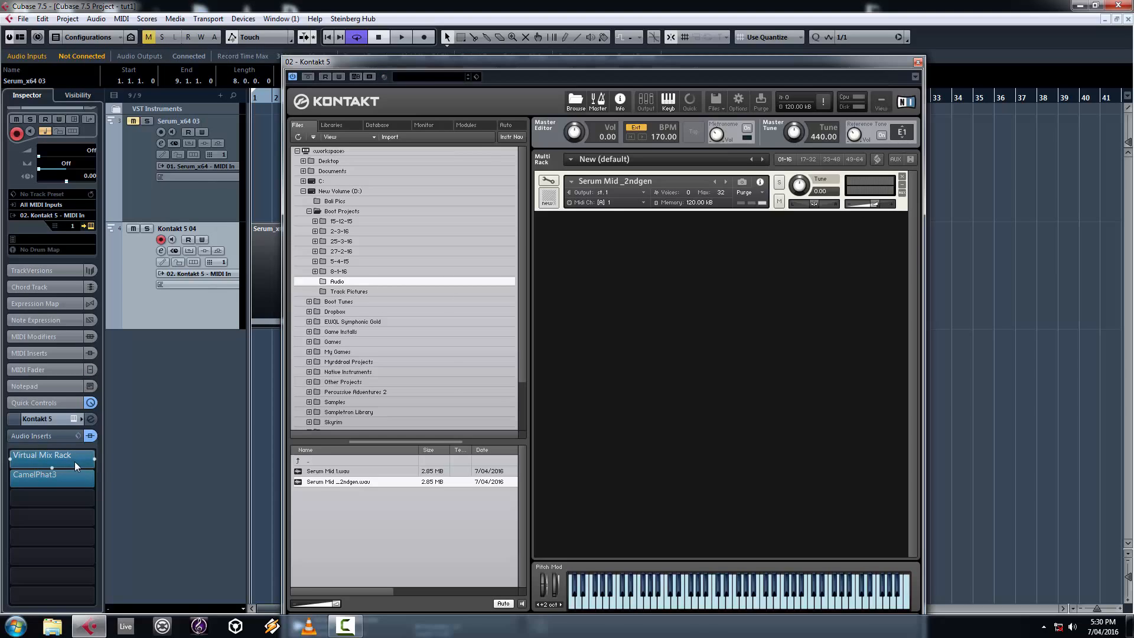
Step: Remove Virtual Mix Rack and CamelPhat3 from the Kontakt 5 track's audio inserts, discarding their changes
click(95, 462)
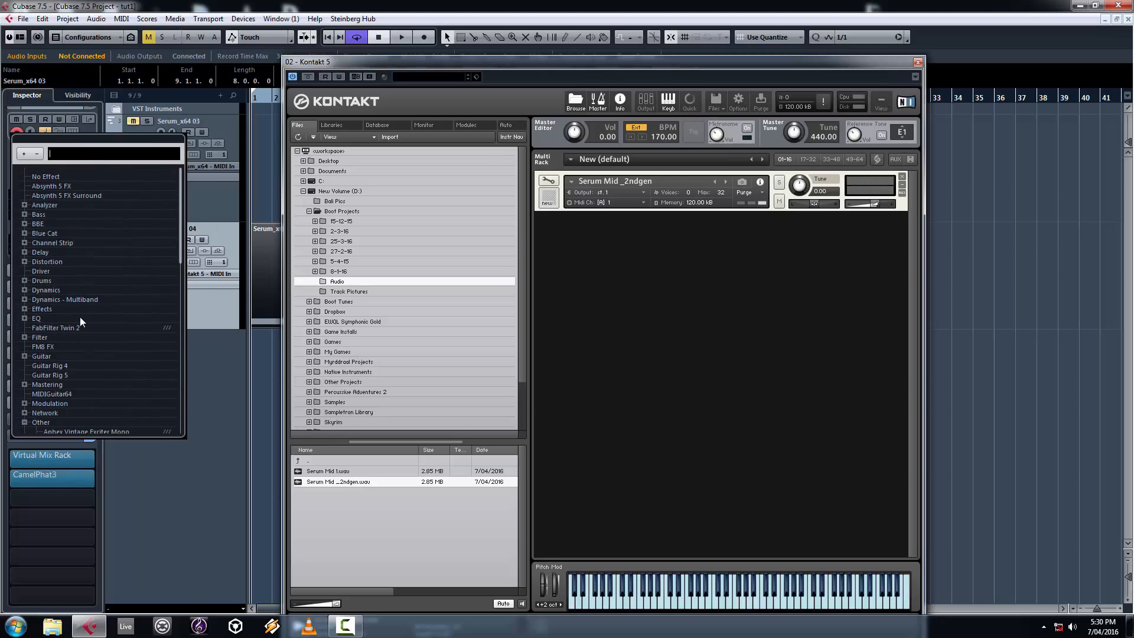
click(53, 178)
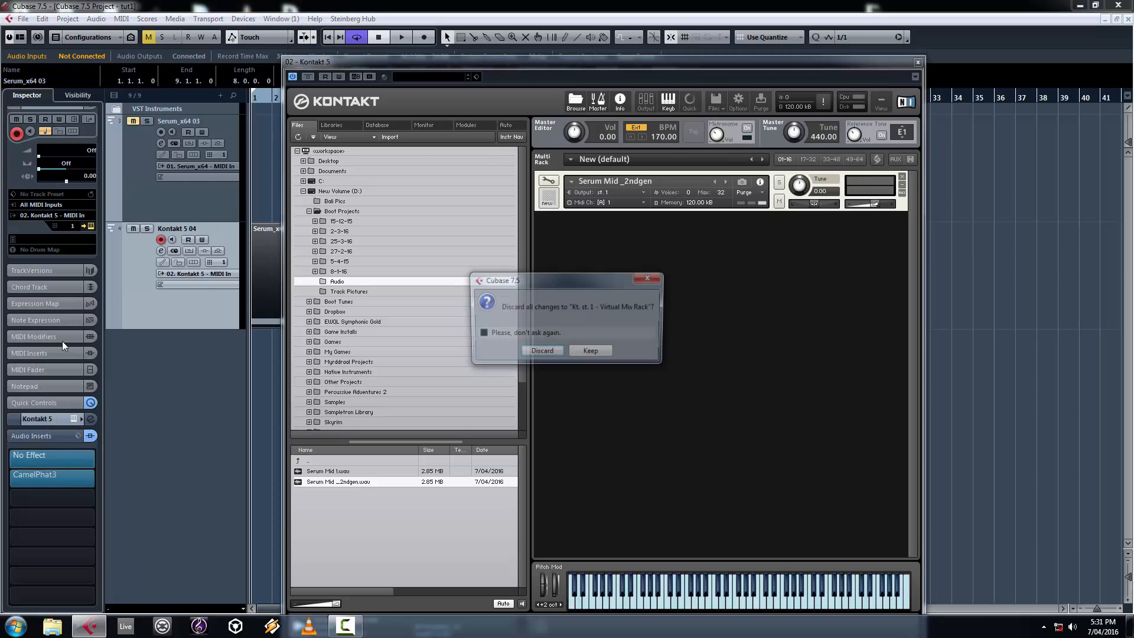
click(555, 352)
click(96, 476)
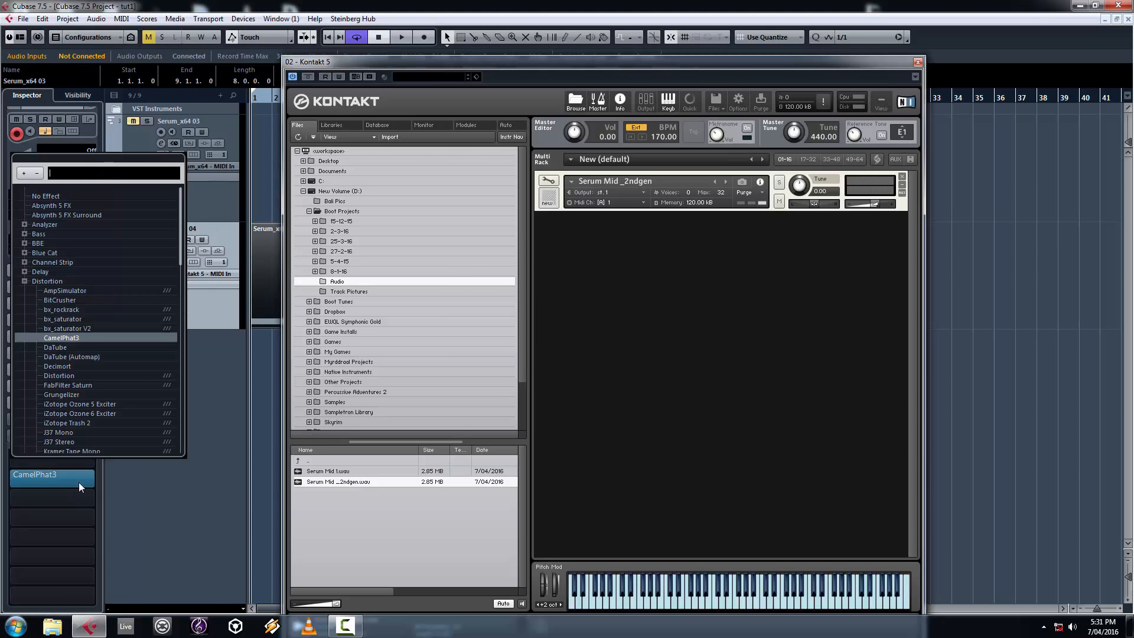
click(66, 197)
click(544, 350)
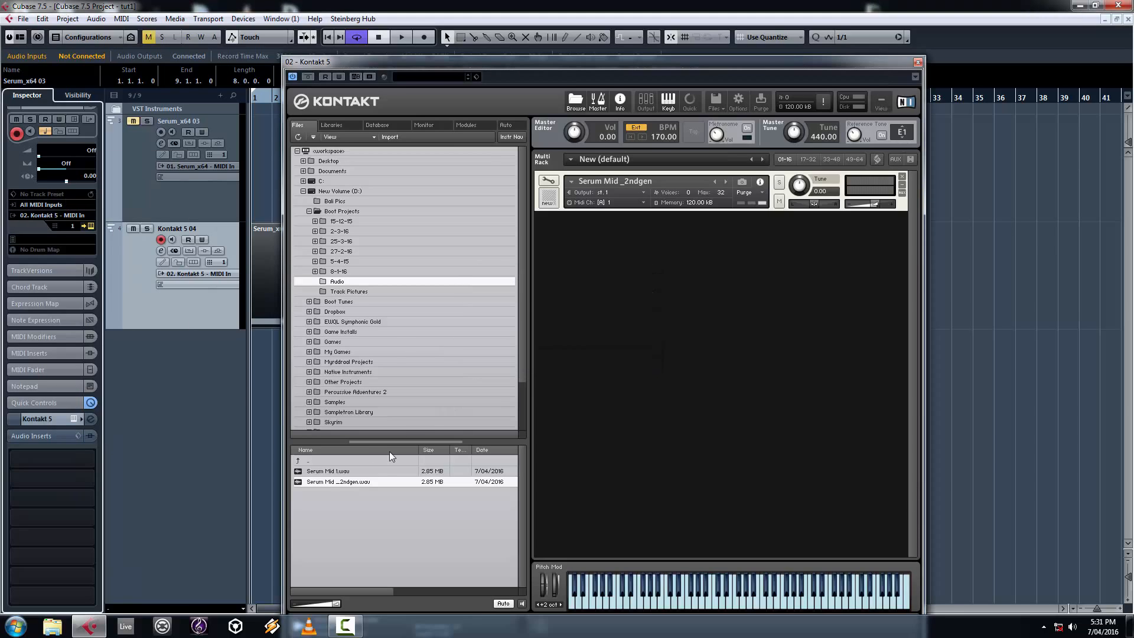
Step: Add a second Serum Mid _2ndgen instrument tuned to -0.01 and set its MIDI channel to [A] 1
drag(633, 385, 636, 385)
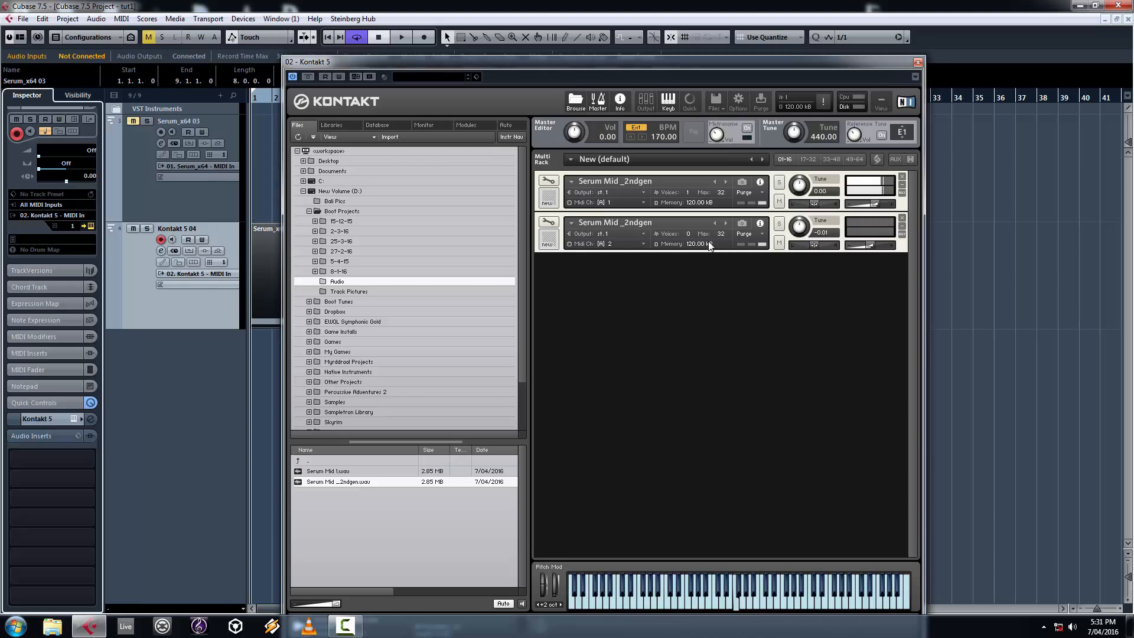
click(638, 244)
click(673, 268)
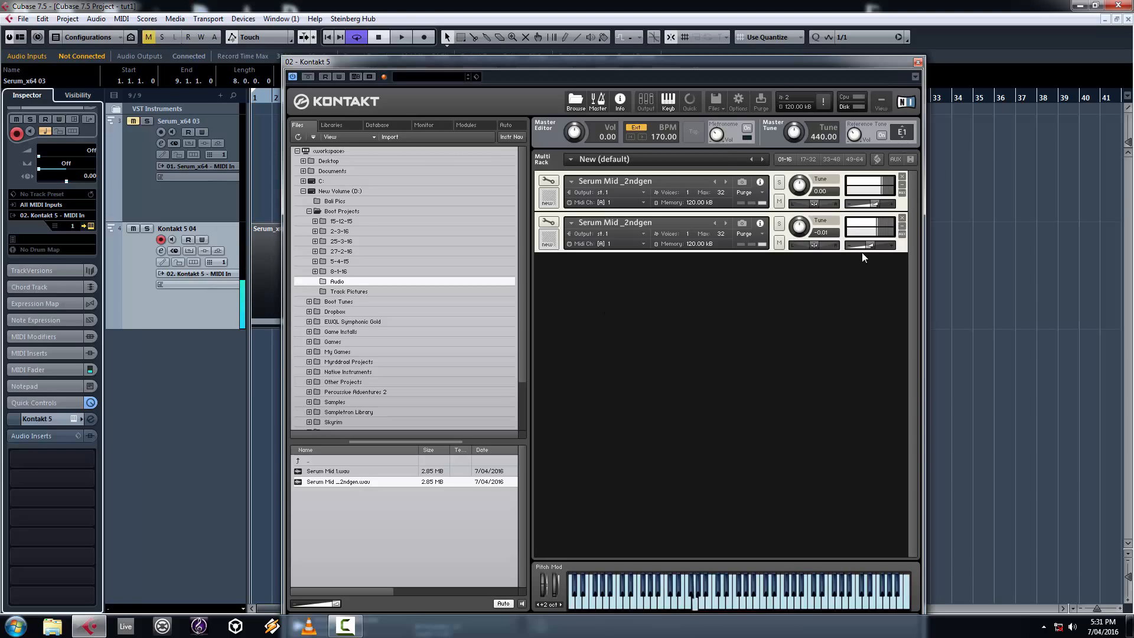
key(F3)
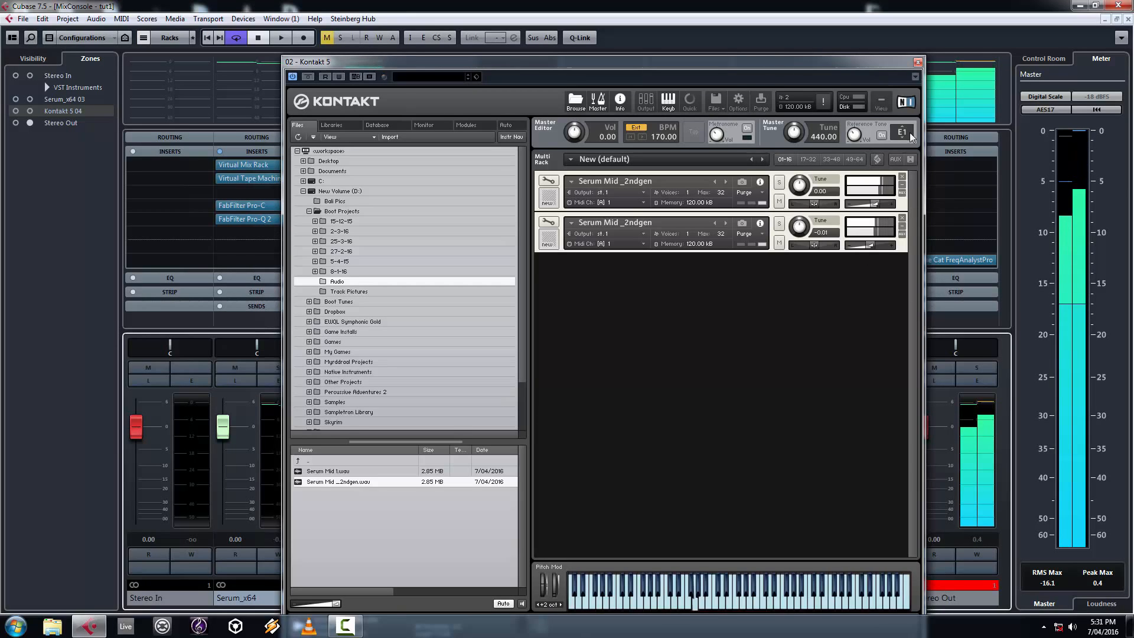
click(917, 62)
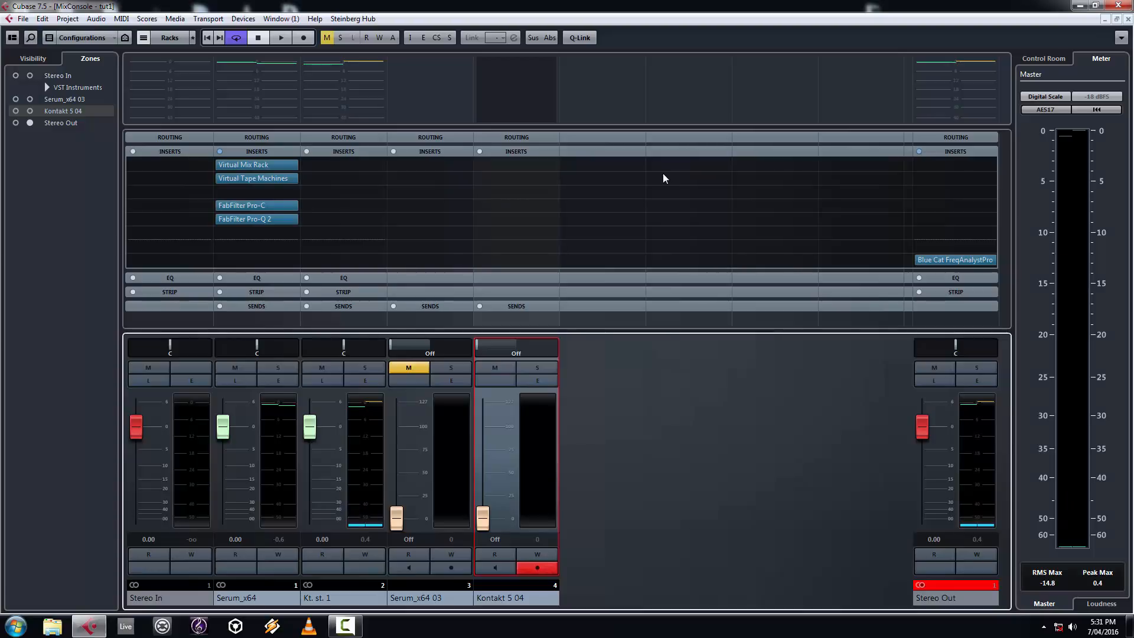
click(385, 184)
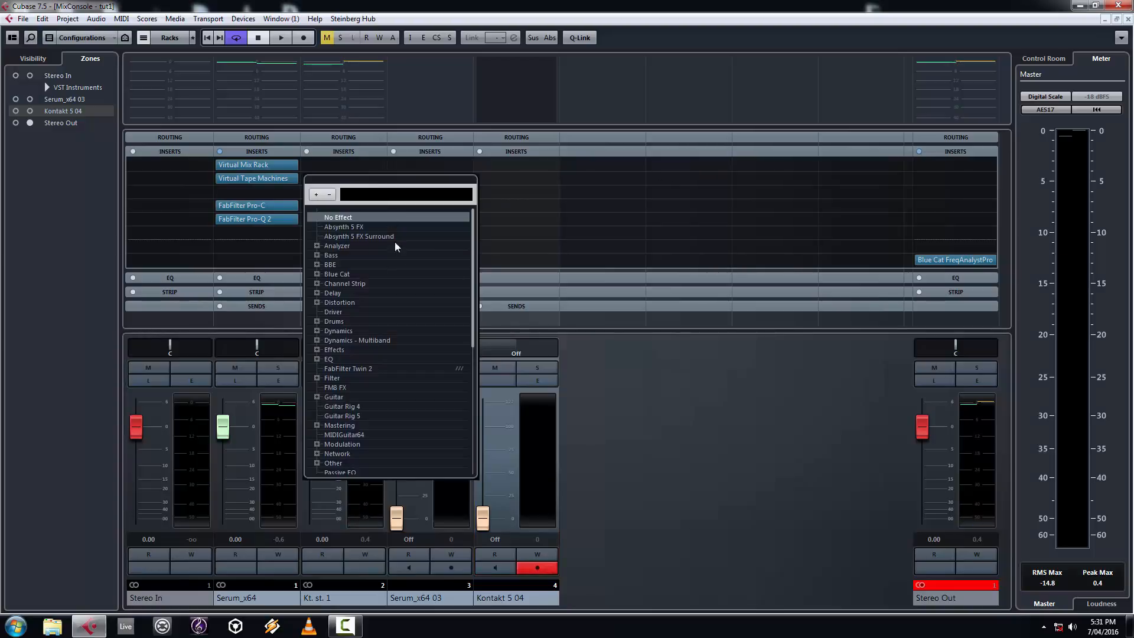
click(1082, 32)
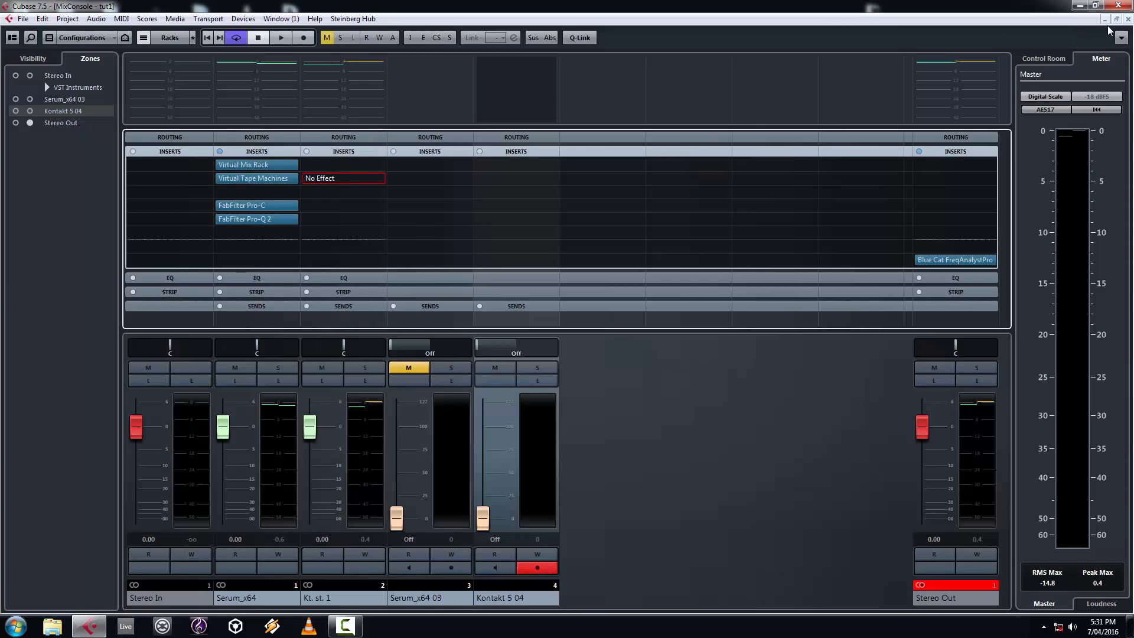
click(1128, 20)
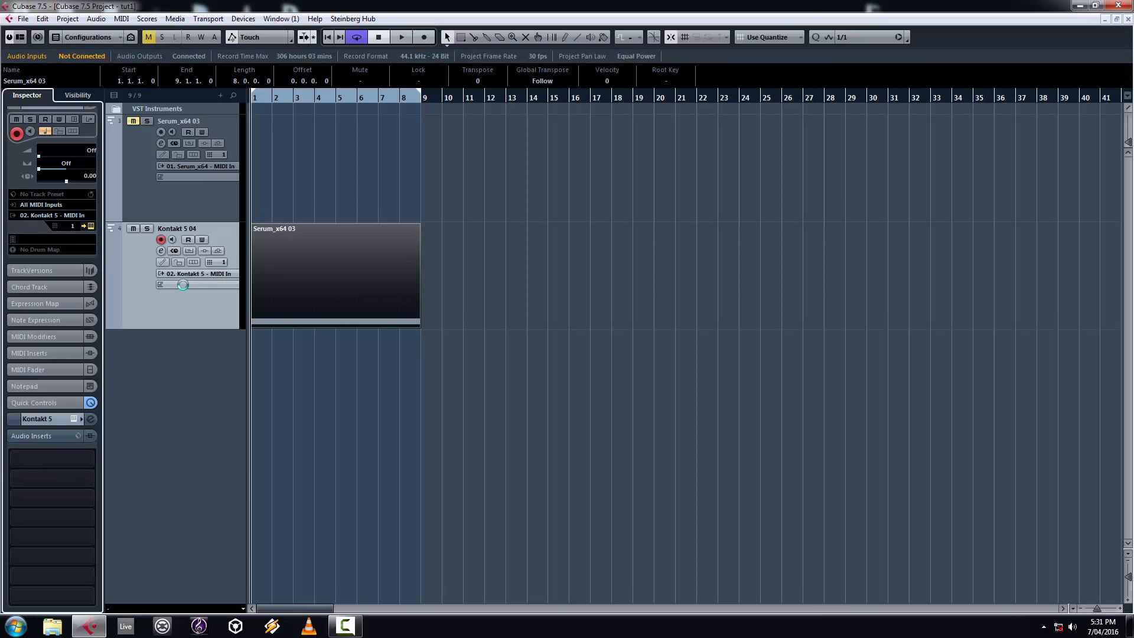
Step: Reopen Kontakt, edit the second Serum Mid _2ndgen instrument, and add an SV Notch 4 filter in its first group insert slot
click(88, 226)
click(552, 227)
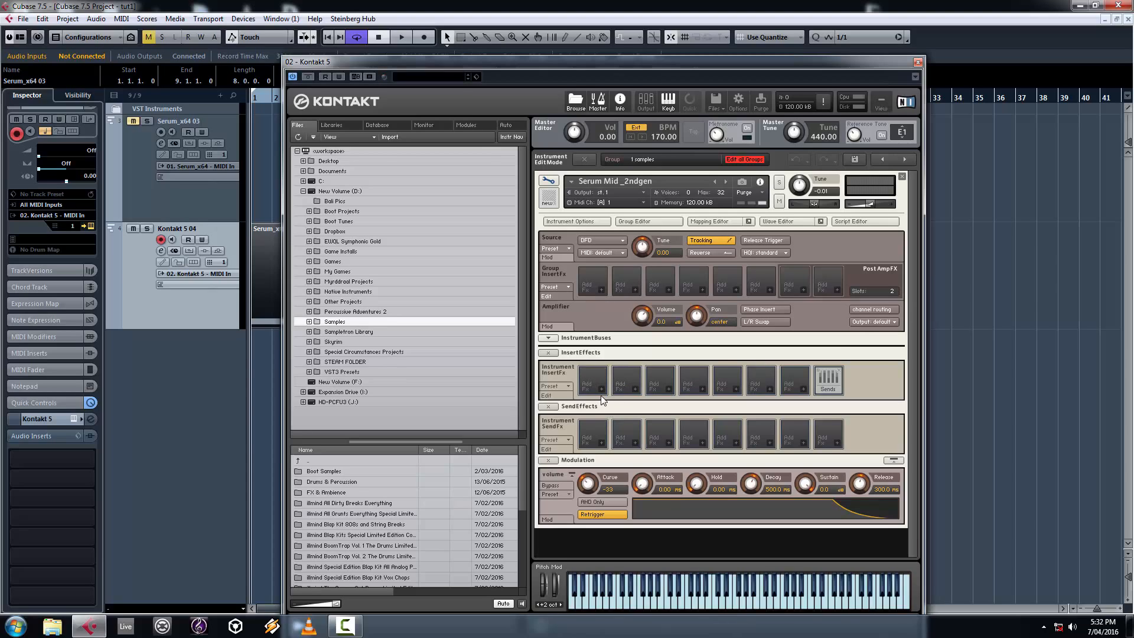
click(601, 297)
mouse_move(609, 303)
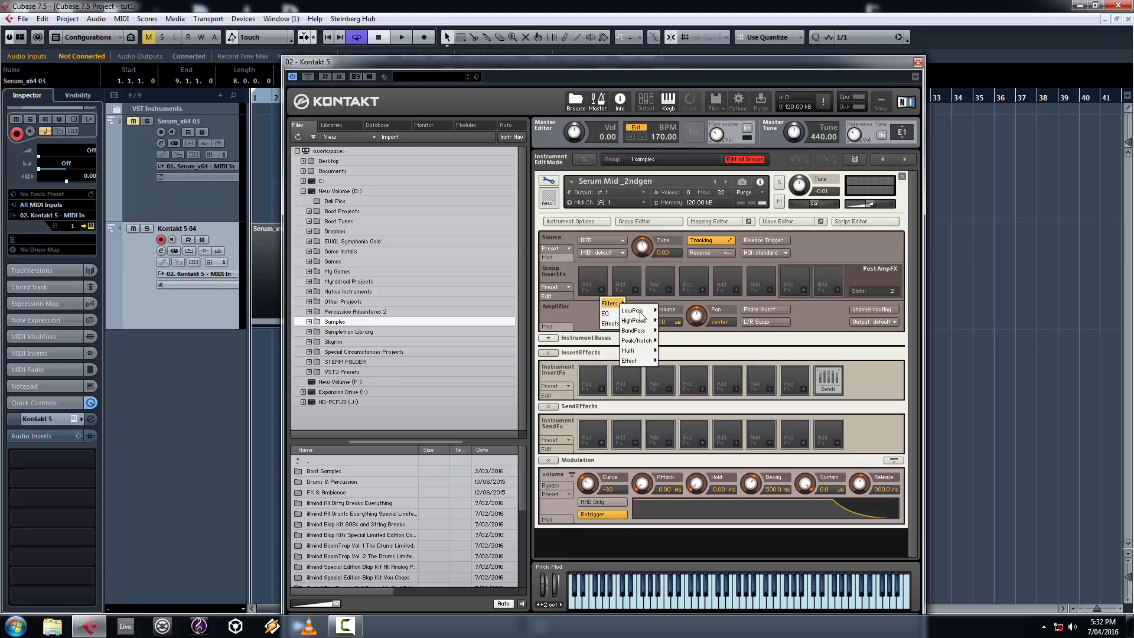
mouse_move(647, 342)
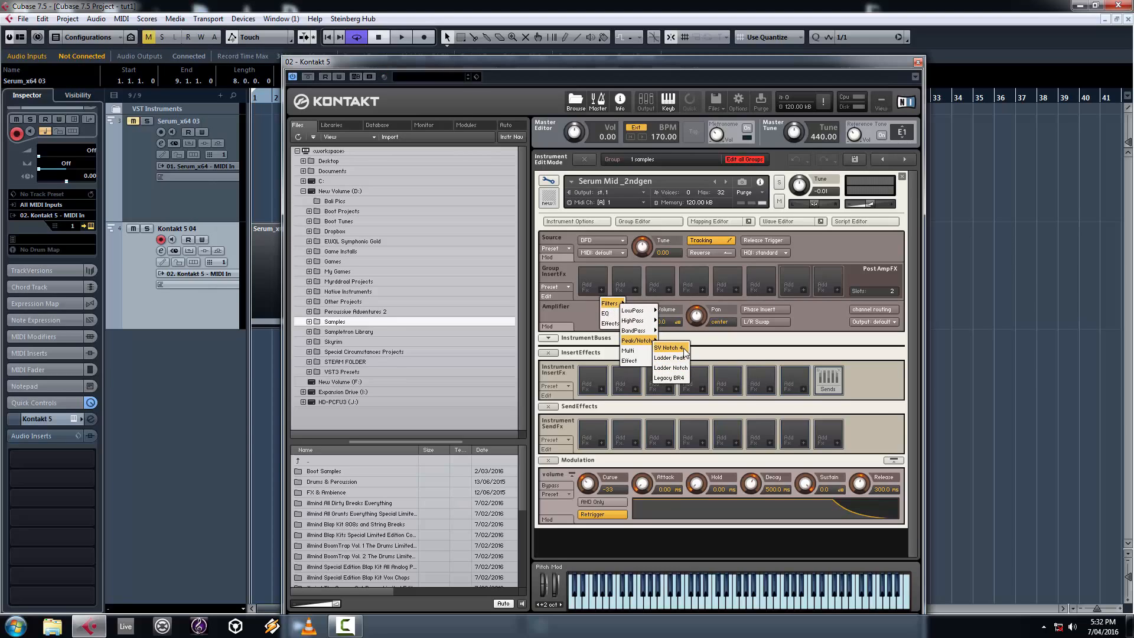
click(667, 347)
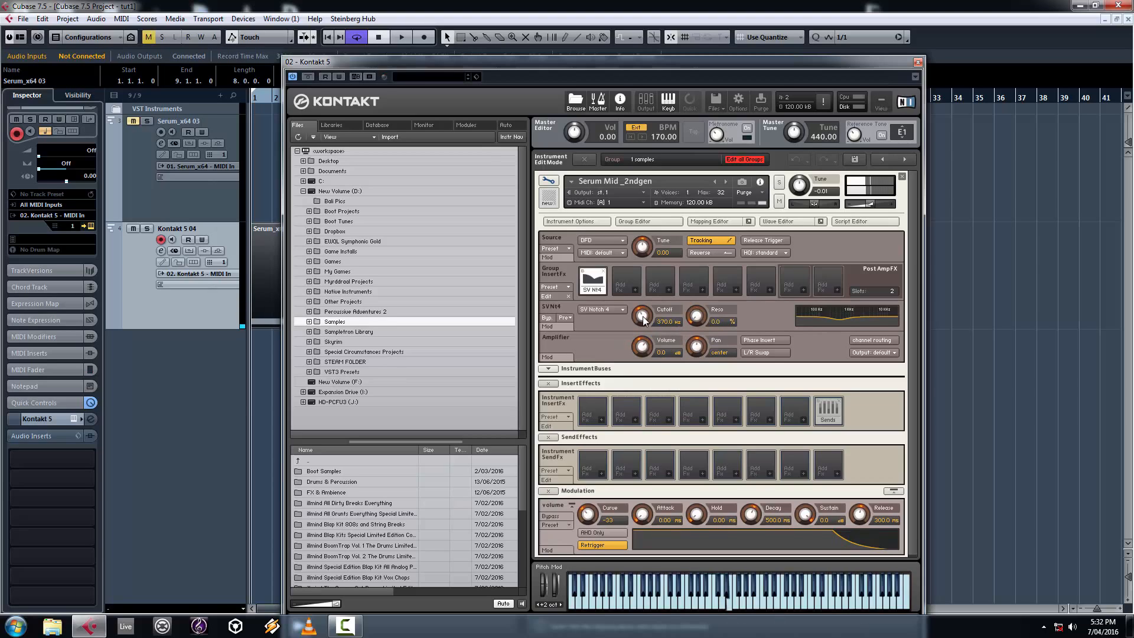
Step: Set the SV Notch 4 filter's cutoff to about 1.3 kHz and its resonance to about 21%
drag(648, 256, 639, 289)
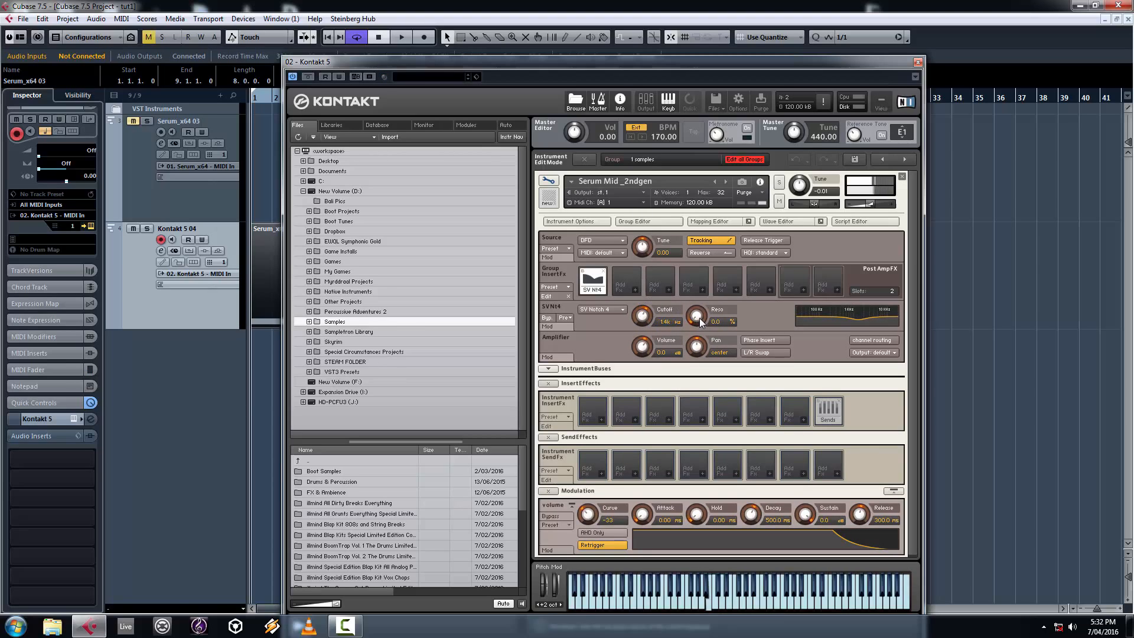
drag(700, 317, 694, 283)
mouse_move(649, 317)
mouse_down()
mouse_move(647, 271)
mouse_move(656, 326)
mouse_move(651, 304)
mouse_up()
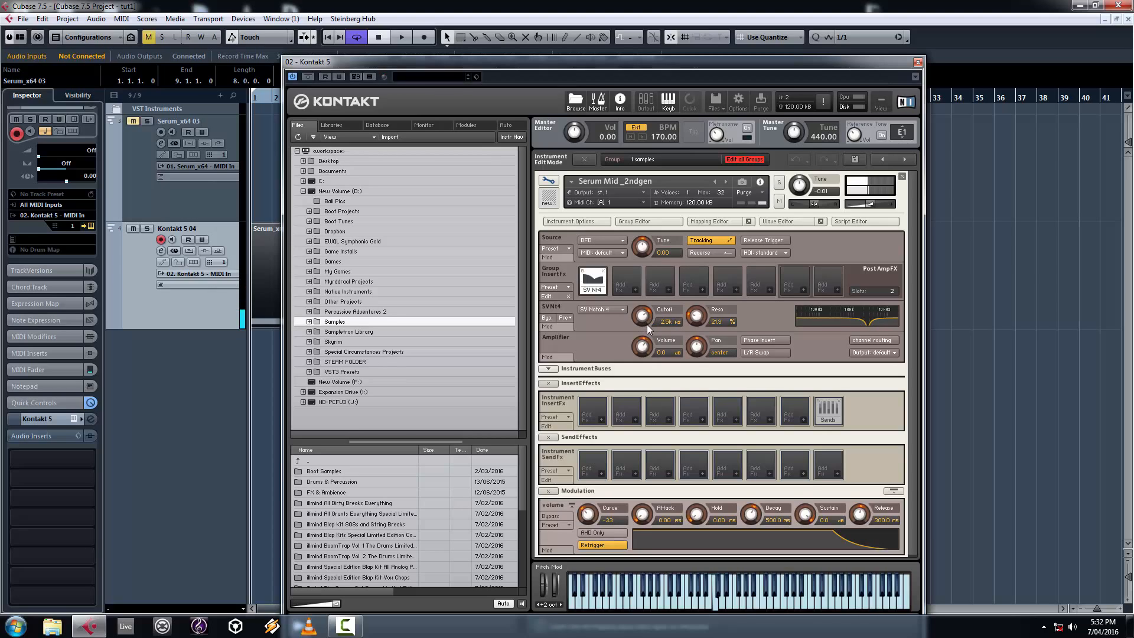
mouse_move(647, 324)
mouse_down()
mouse_move(645, 348)
mouse_move(648, 338)
mouse_up()
Step: Add a flexible envelope as a modulator for the notch filter's cutoff frequency and bring its curve into view
click(550, 326)
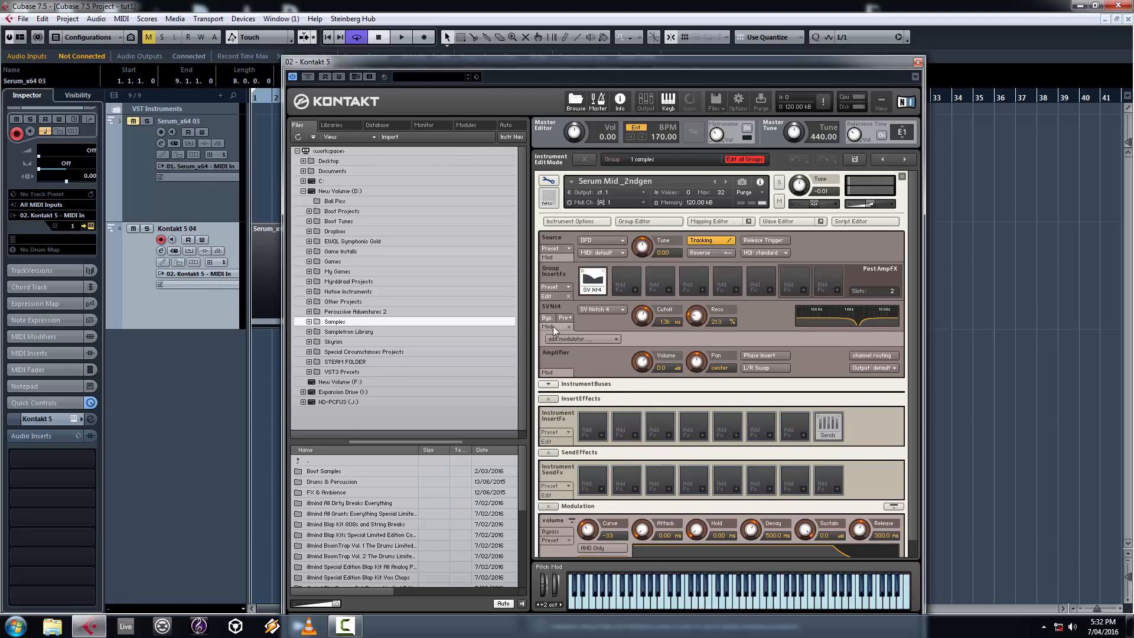
click(588, 339)
mouse_move(580, 357)
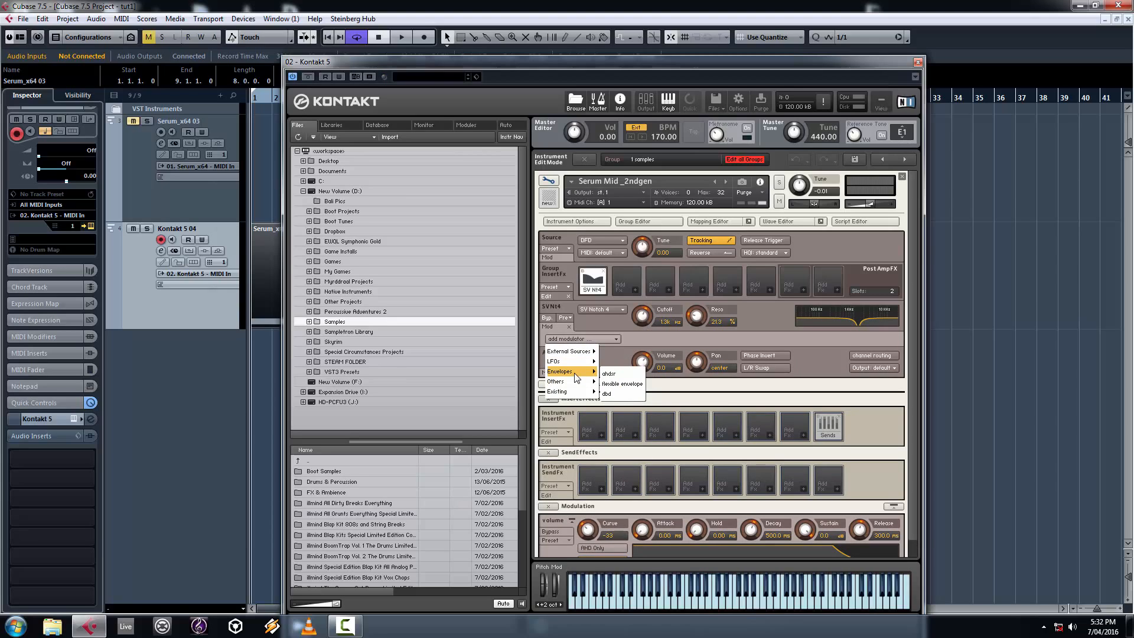
click(617, 383)
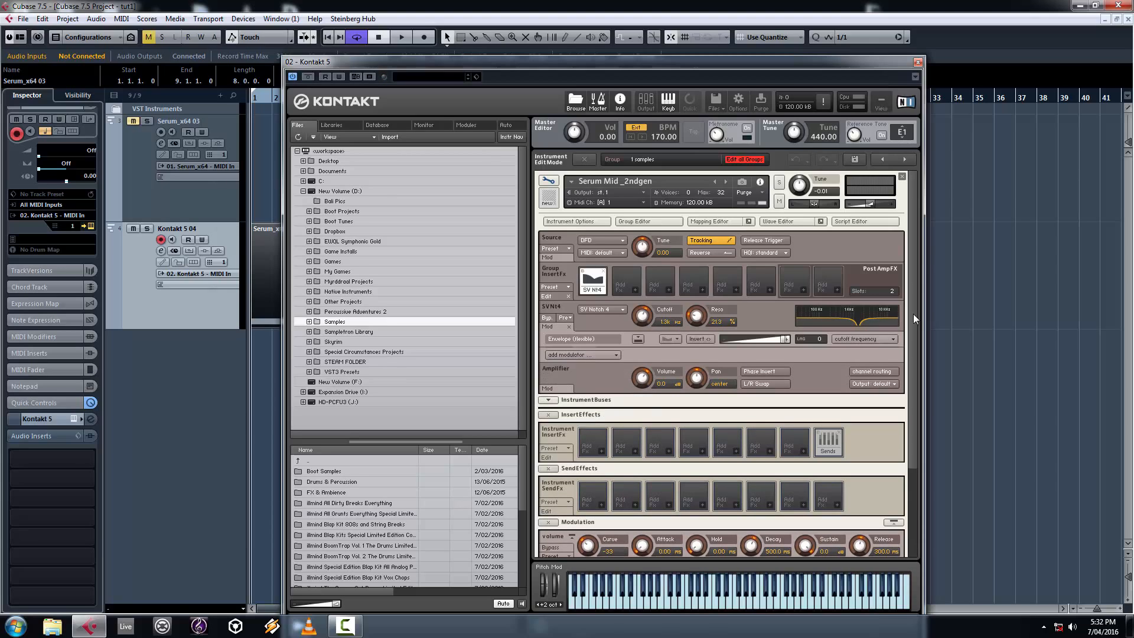
scroll(912, 452, down, 3)
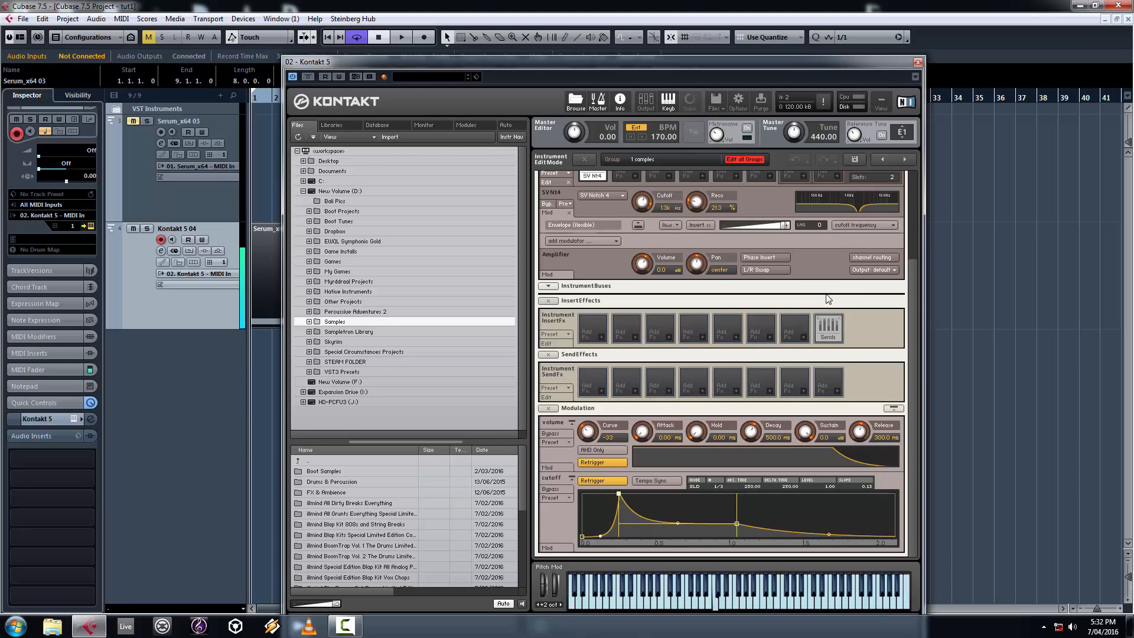
drag(909, 328, 912, 304)
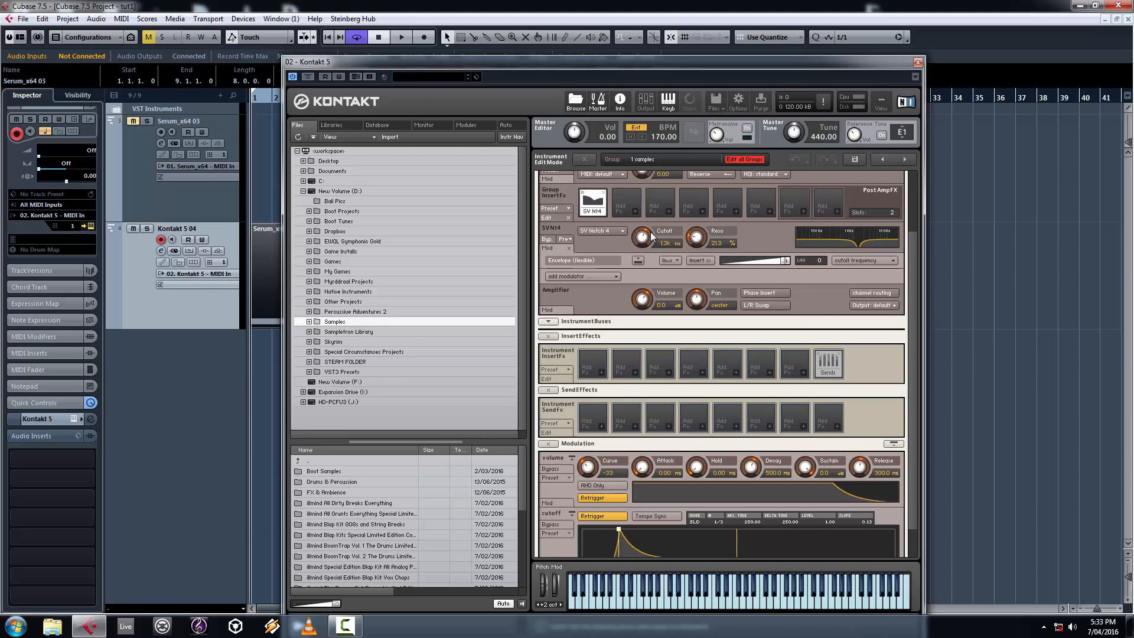
Step: Reduce the flexible envelope's modulation amount on the notch cutoff to about half and set the filter cutoff to about 1.3 kHz
drag(786, 261, 774, 261)
drag(752, 261, 757, 260)
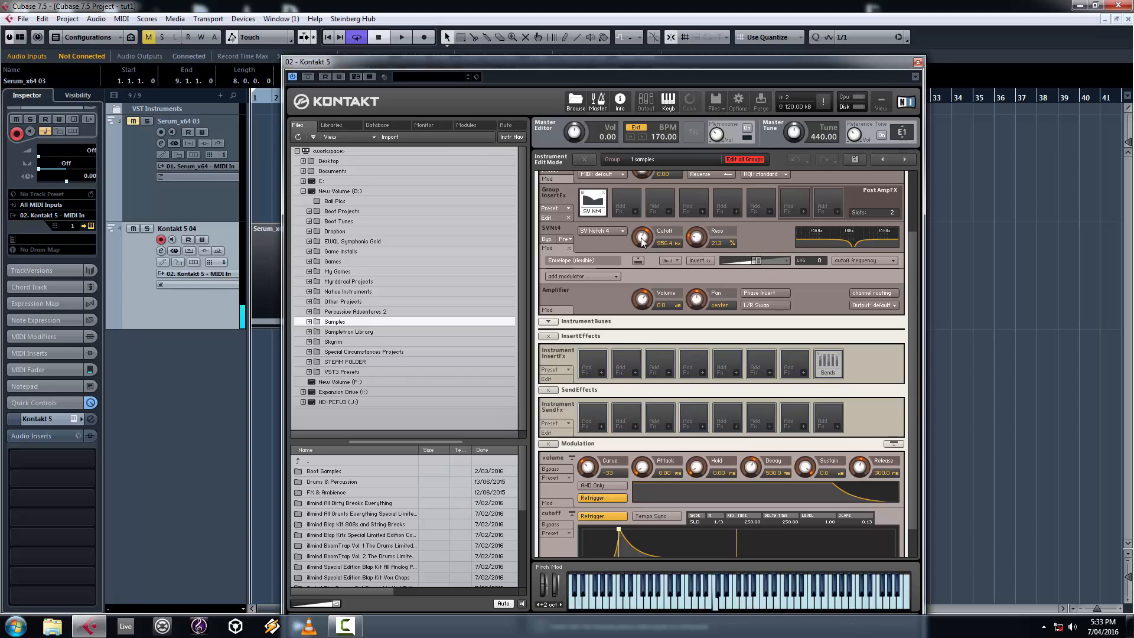
drag(642, 239, 638, 237)
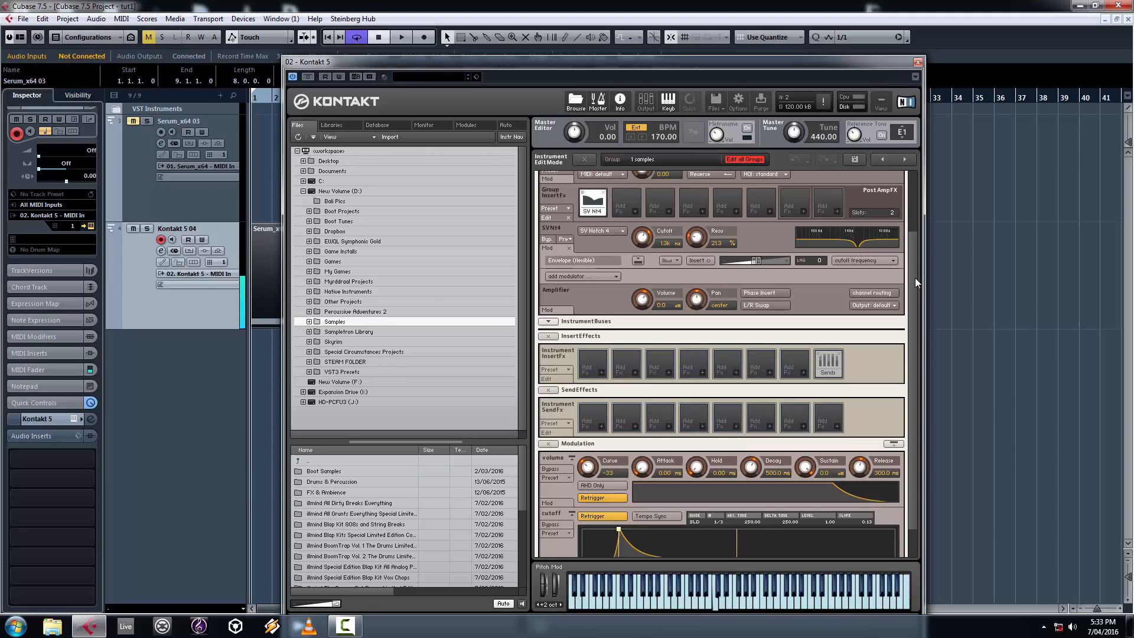
Step: Reshape the cutoff envelope with a slightly later peak, a straighter attack, a low sustain and a convex decay, and return to the multi rack
scroll(912, 476, down, 2)
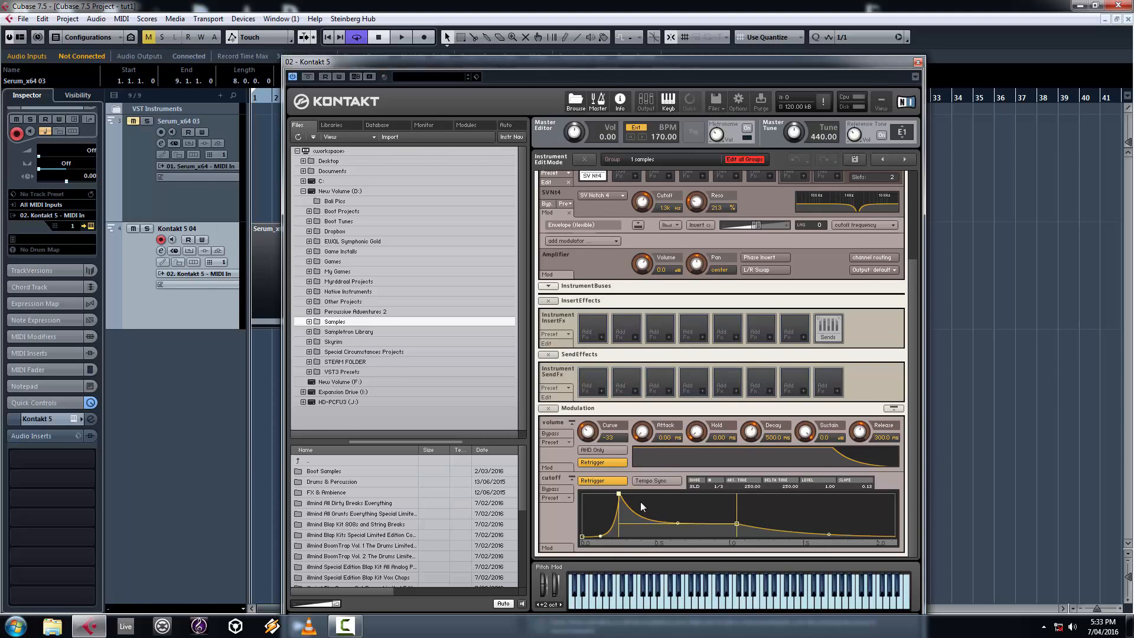
drag(618, 492, 630, 492)
drag(607, 537, 605, 520)
mouse_move(748, 524)
mouse_down()
mouse_move(691, 523)
mouse_move(752, 533)
mouse_up()
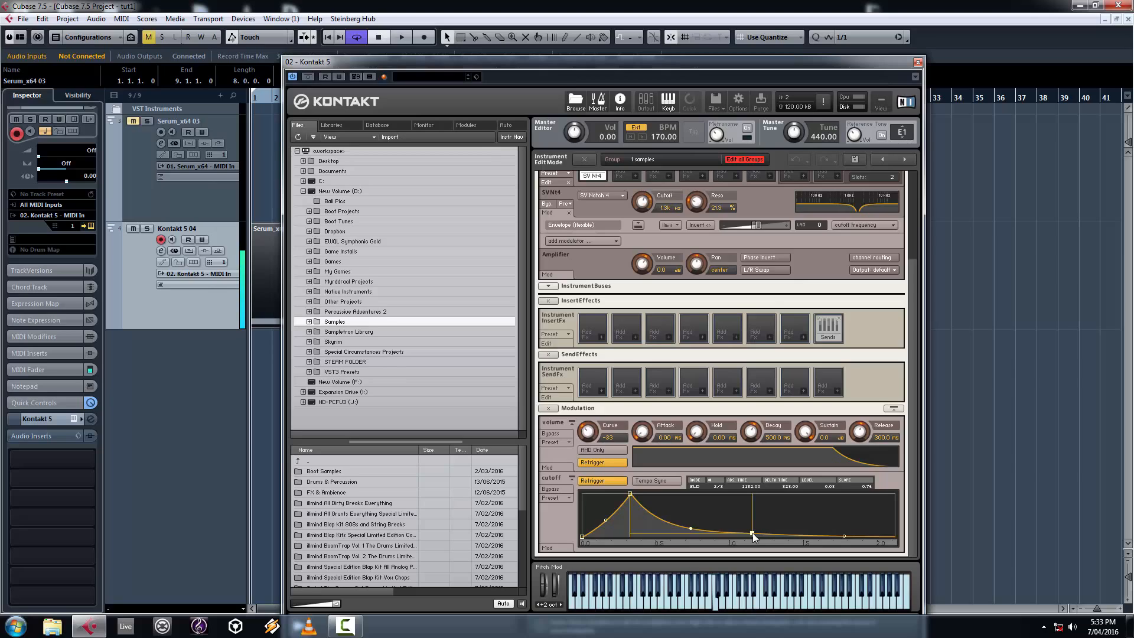
drag(691, 529, 693, 506)
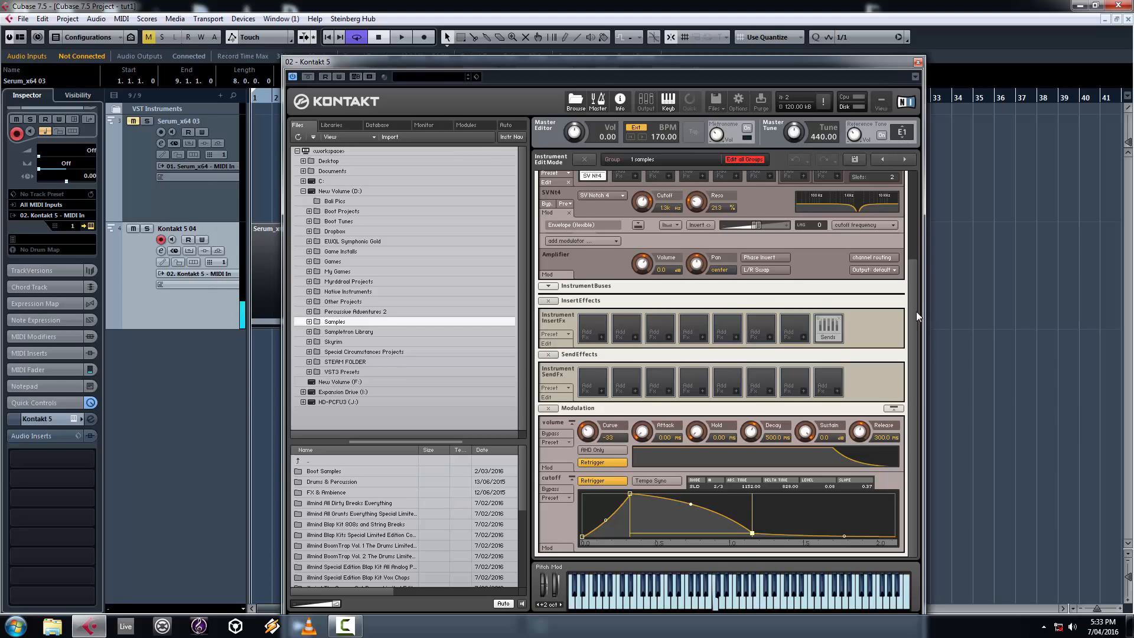
drag(916, 311, 914, 201)
click(550, 181)
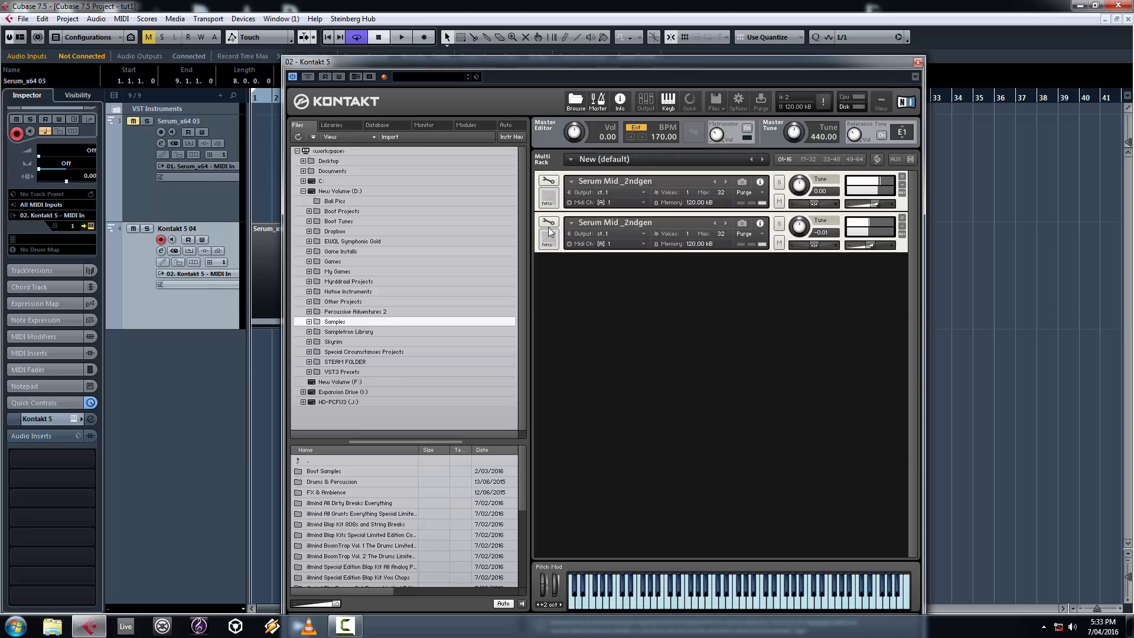
click(550, 183)
click(582, 354)
mouse_move(580, 396)
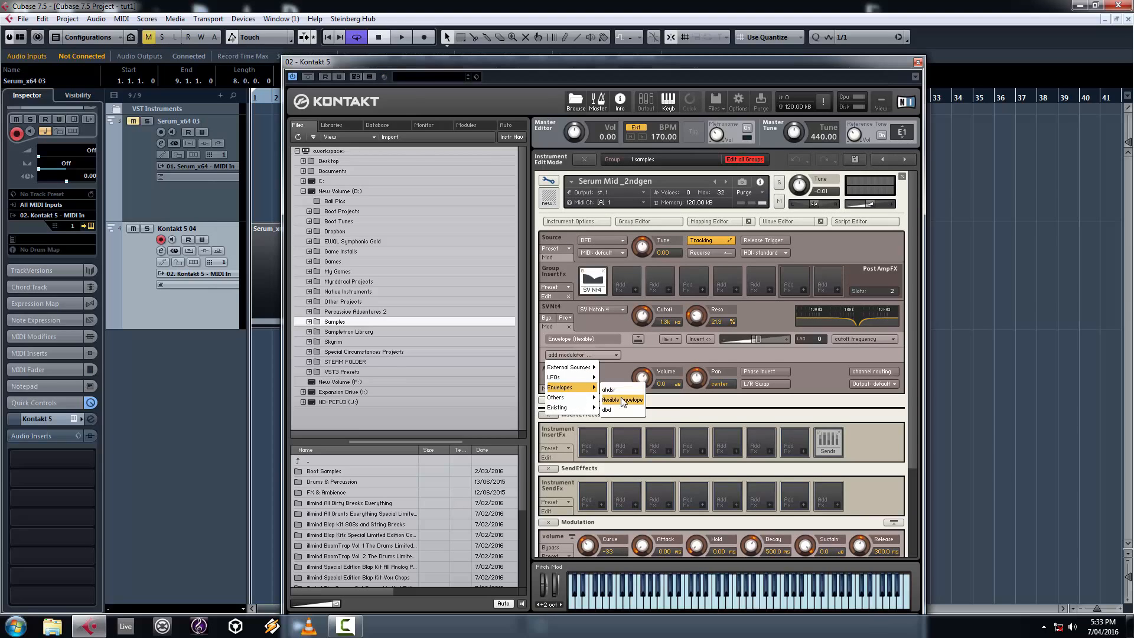
click(654, 358)
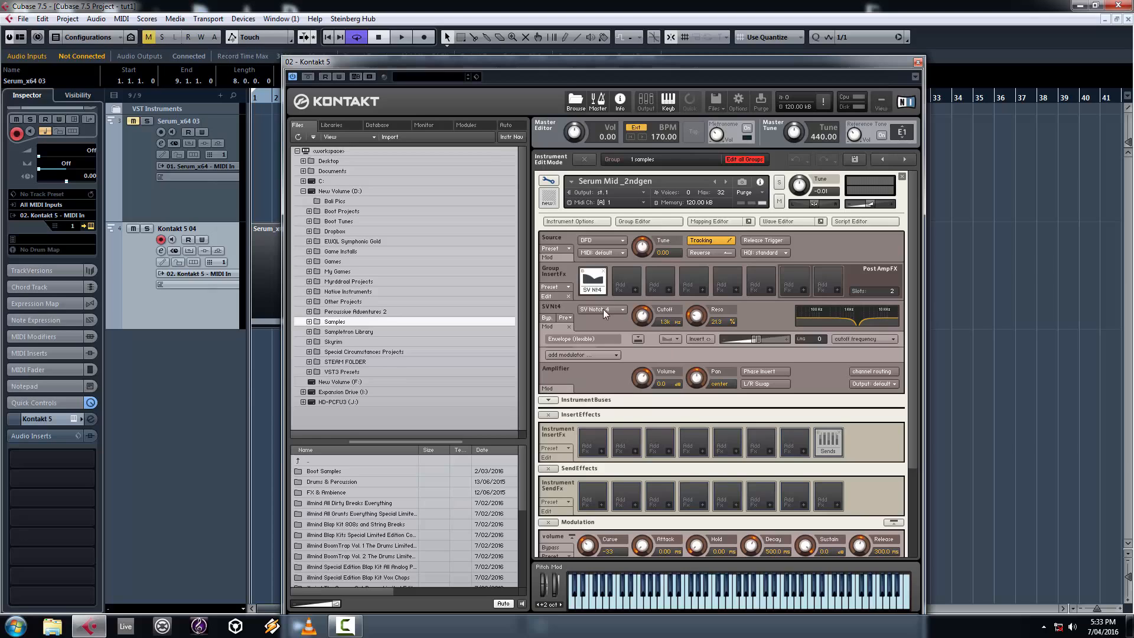
click(548, 181)
click(548, 223)
click(548, 180)
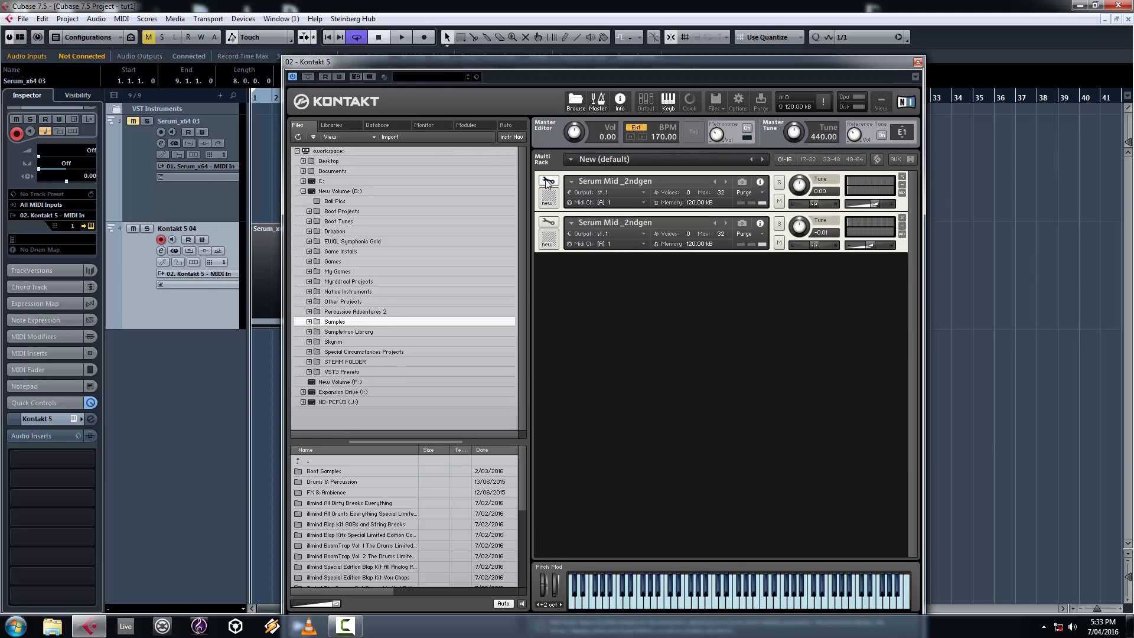
Step: Edit the first Serum Mid _2ndgen instrument, tuned to 0.00, and add an SV Notch 4 filter in its first group insert slot
click(548, 181)
click(601, 289)
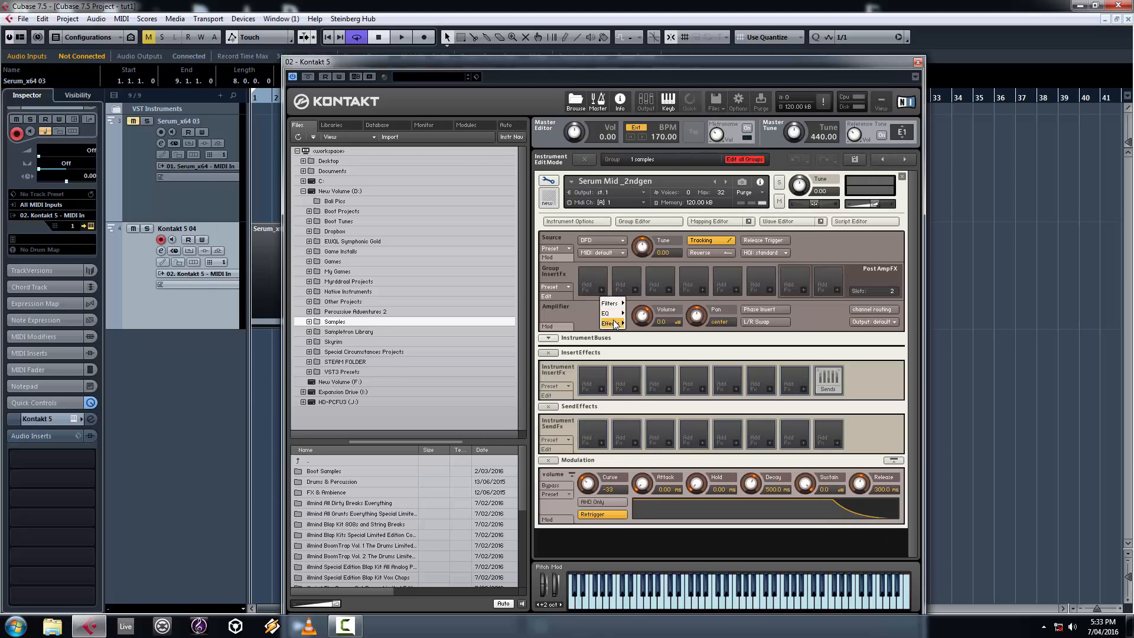
mouse_move(614, 324)
mouse_move(611, 303)
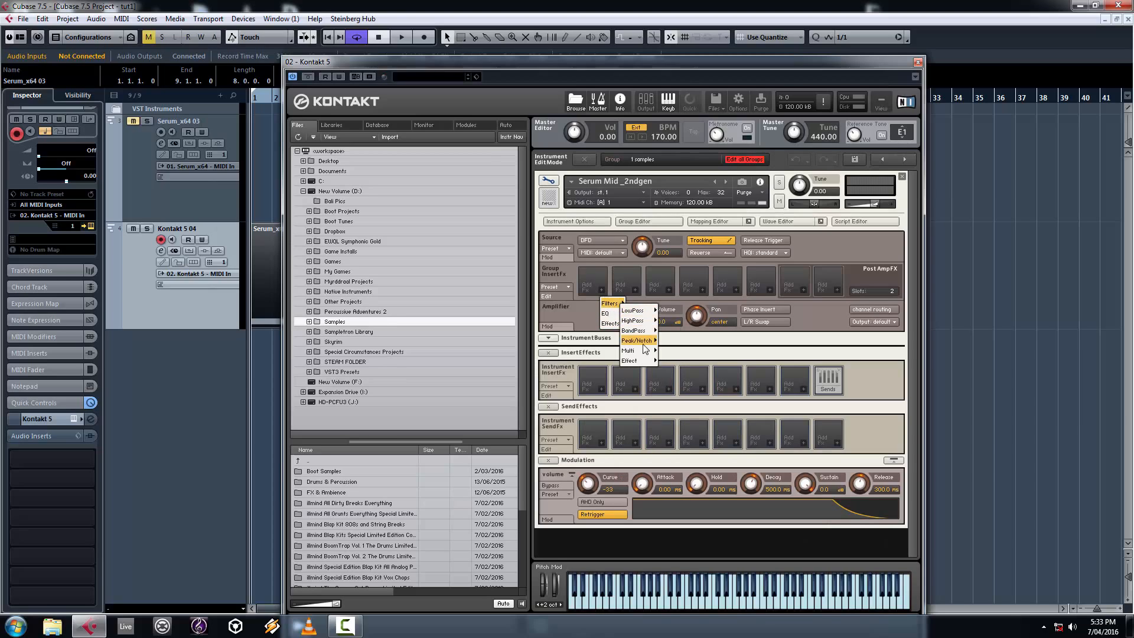
mouse_move(649, 345)
click(684, 357)
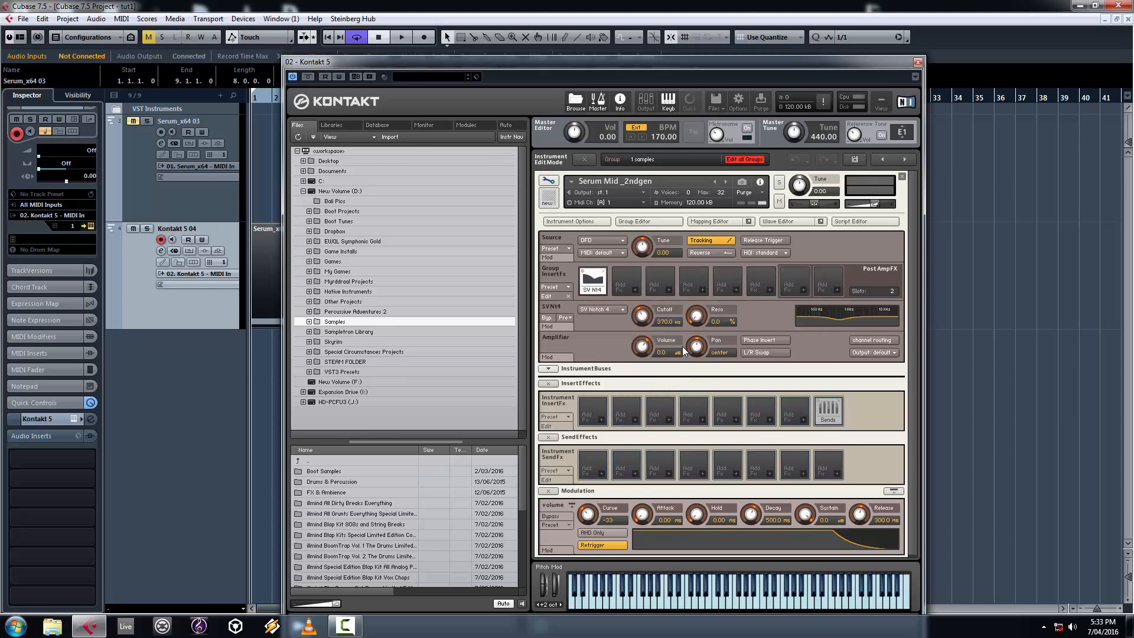
click(548, 181)
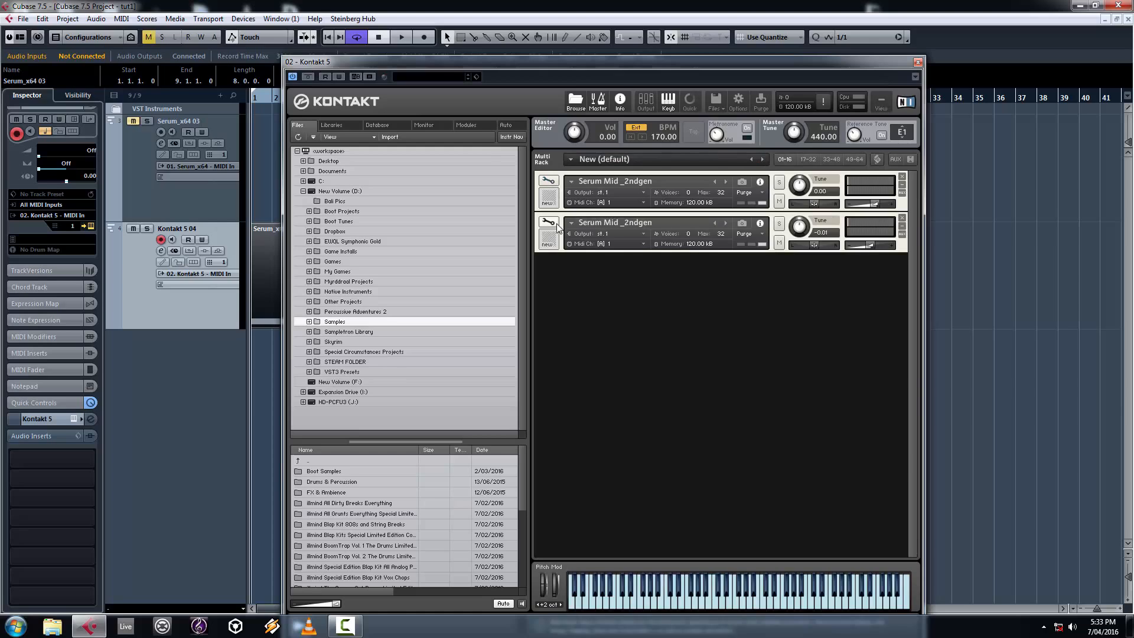
click(550, 225)
click(548, 181)
click(548, 180)
Step: Set the first instrument's SV Notch 4 filter to a cutoff of about 5.4 kHz and a resonance of about 20%
drag(644, 316, 643, 274)
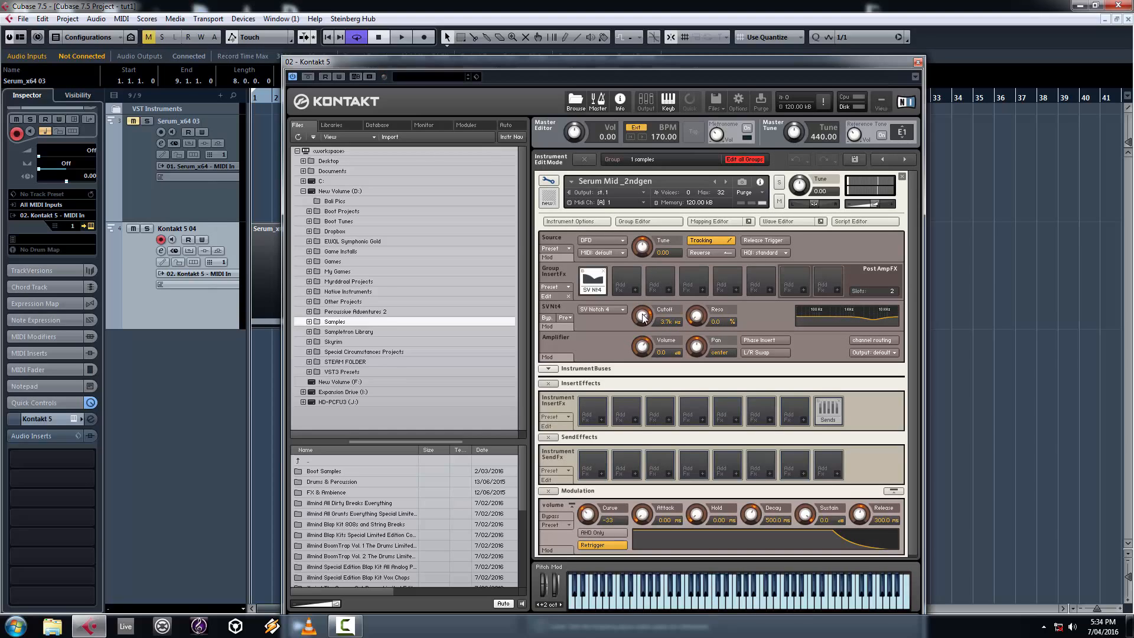
drag(699, 318, 689, 300)
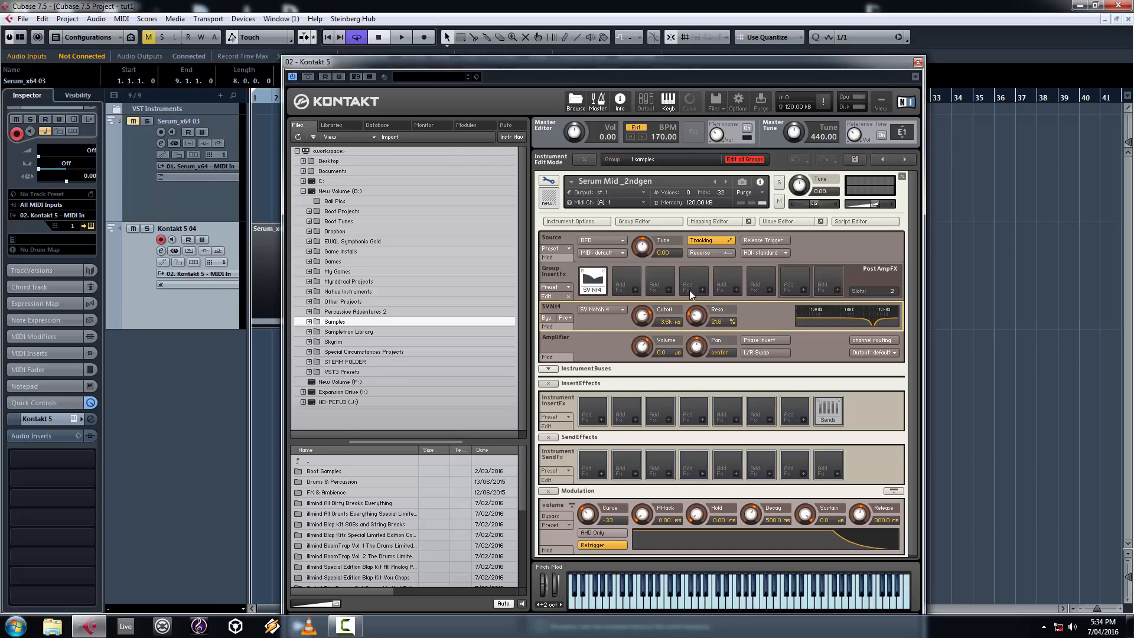
drag(689, 289, 649, 321)
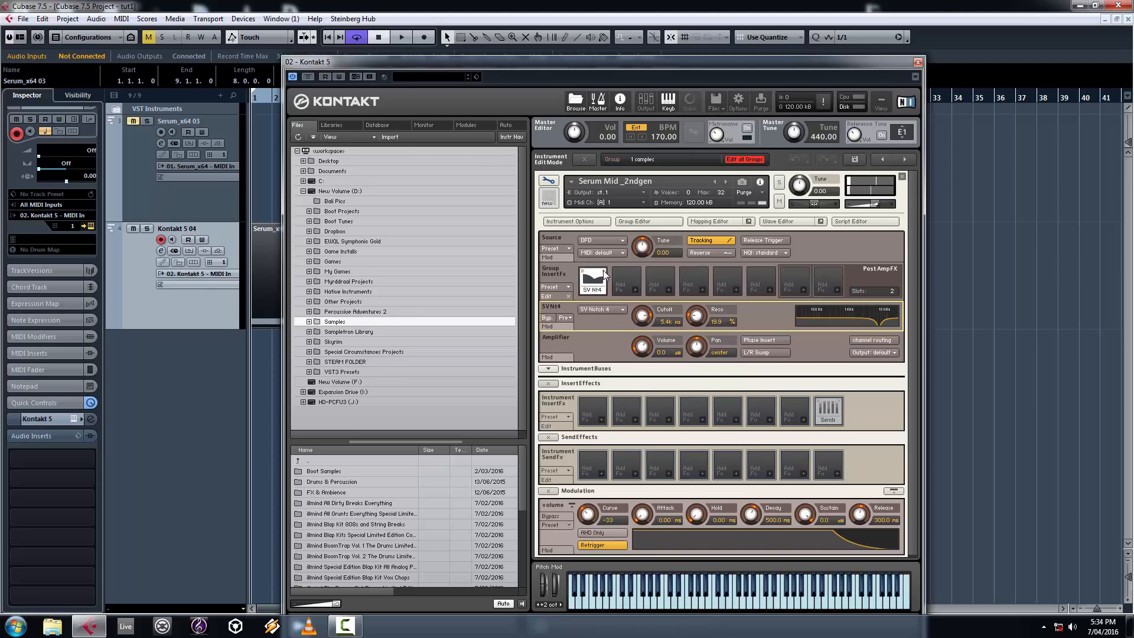
Step: Remove the SV Notch 4 filter from the first instrument and return to the multi rack
click(604, 270)
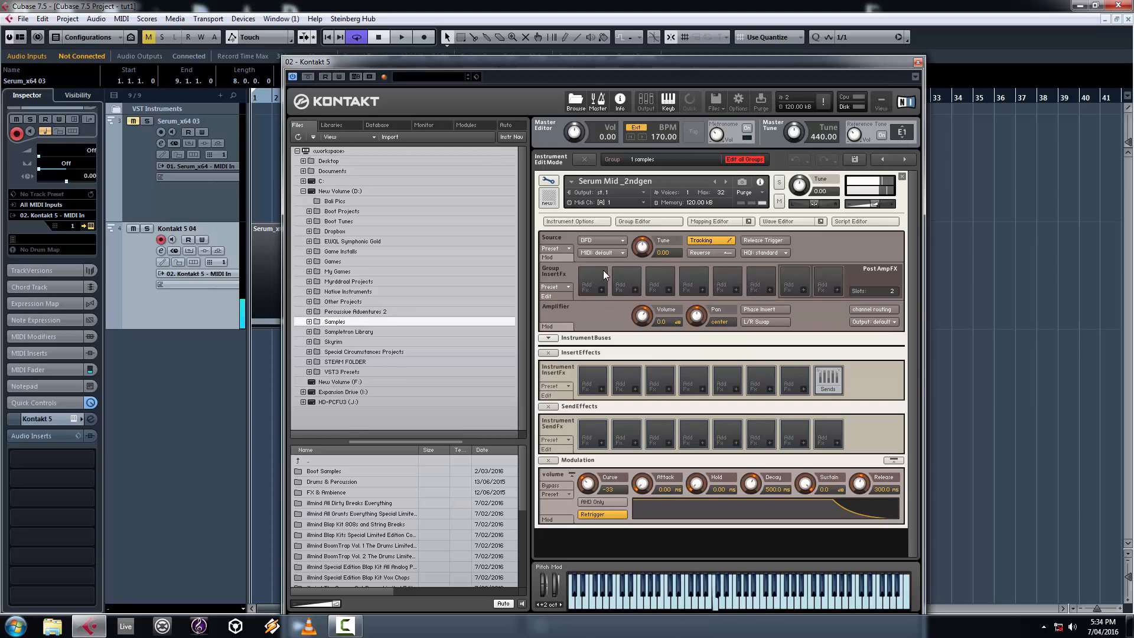
click(551, 181)
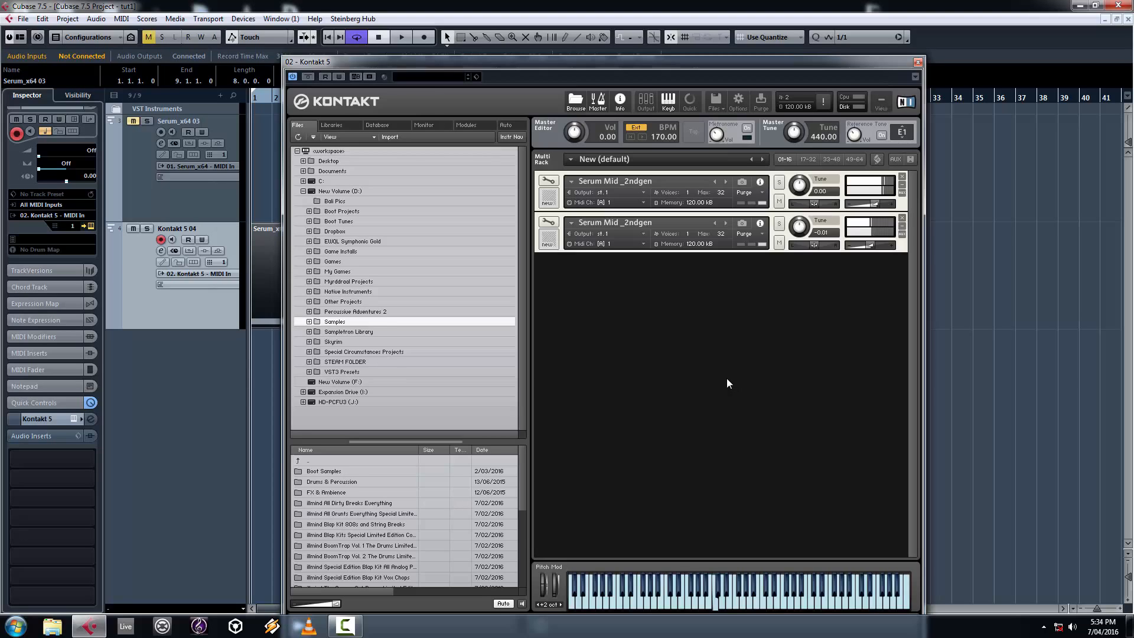
Step: Insert Virtual Tape Machines in the first audio insert slot of the Kontakt 5 track
click(91, 459)
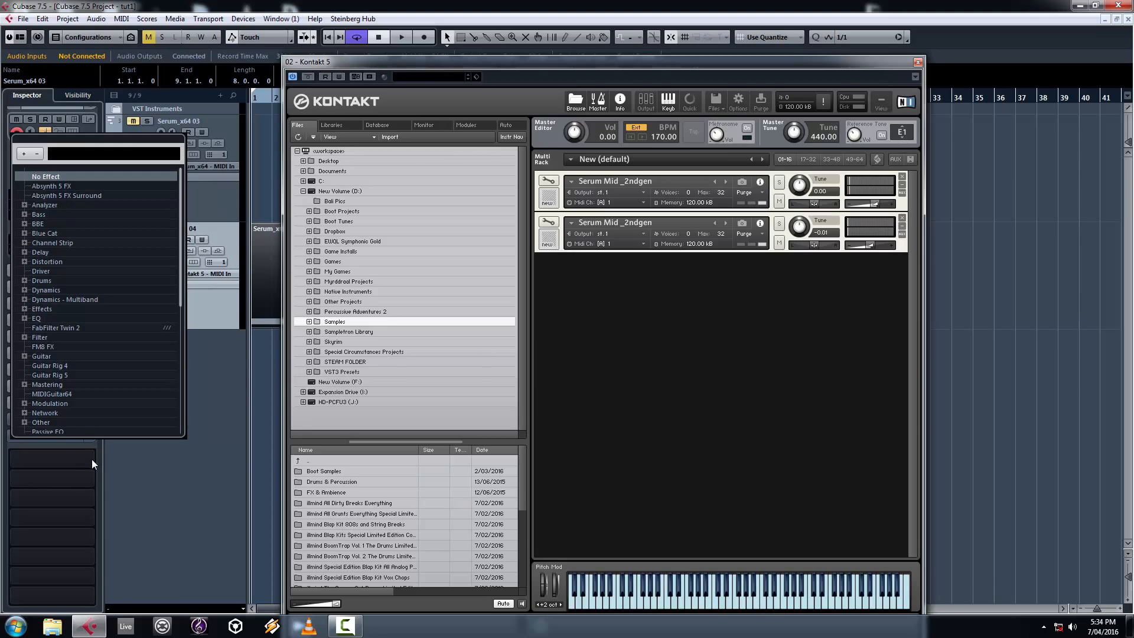
text(tapew)
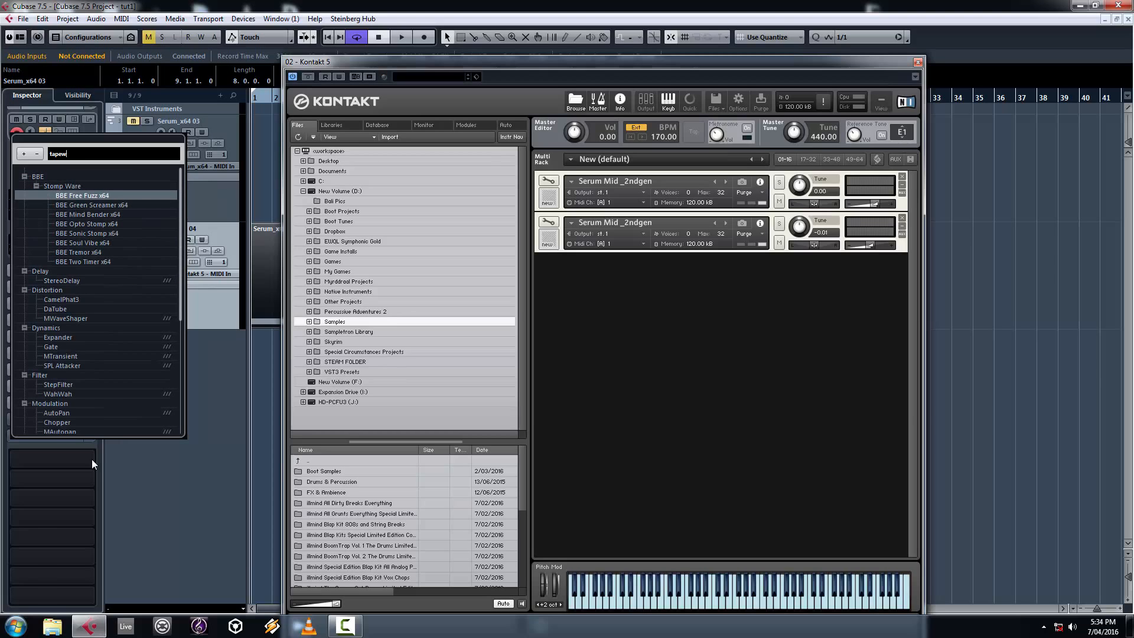
key(BackSpace)
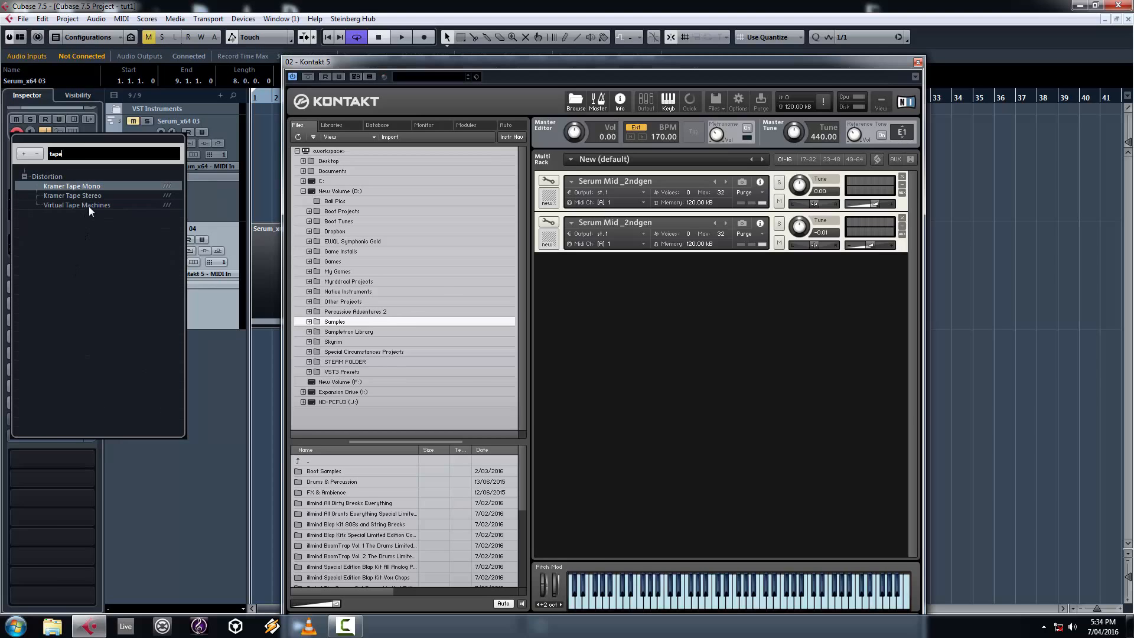
click(89, 207)
Step: Insert CamelPhat3 in the second audio insert slot of the Kontakt track and clear its preset to blank
click(91, 476)
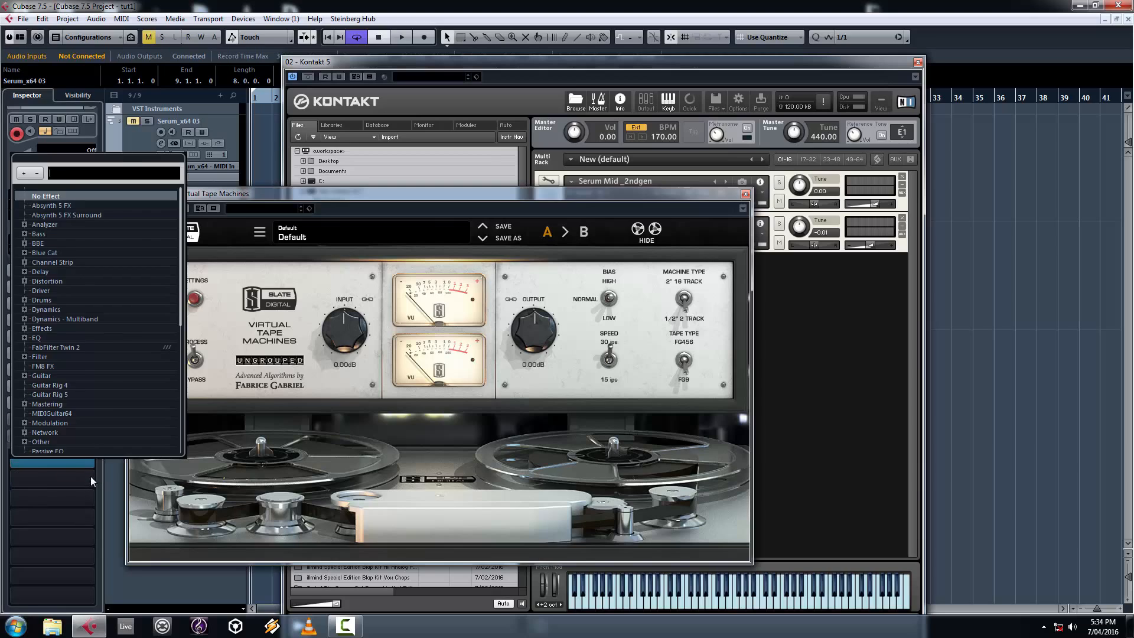
text(came)
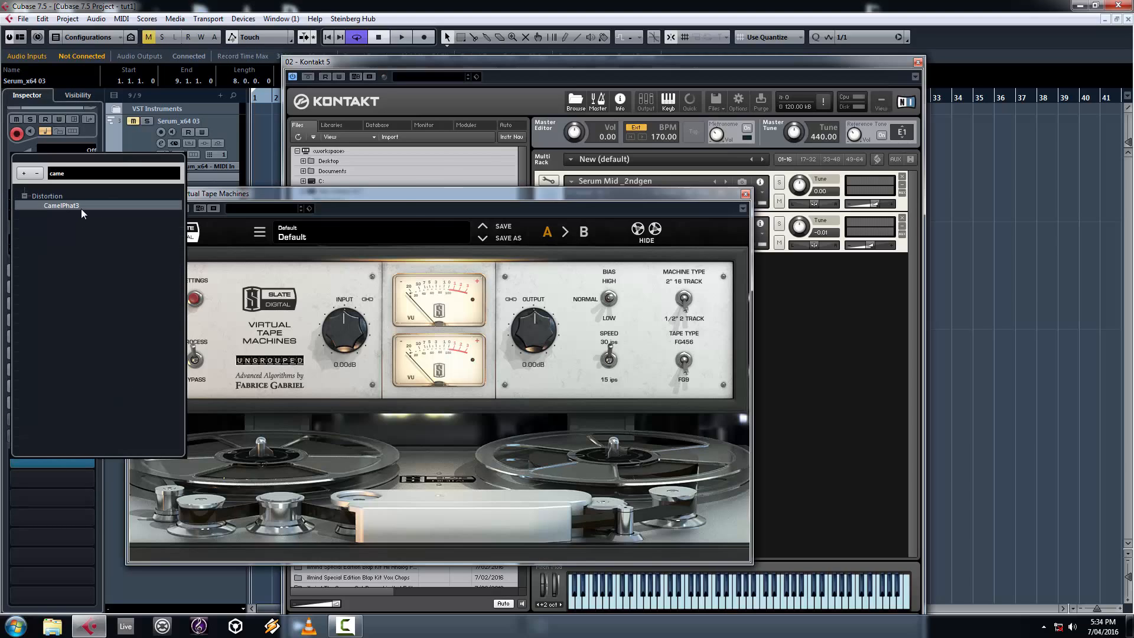
click(79, 206)
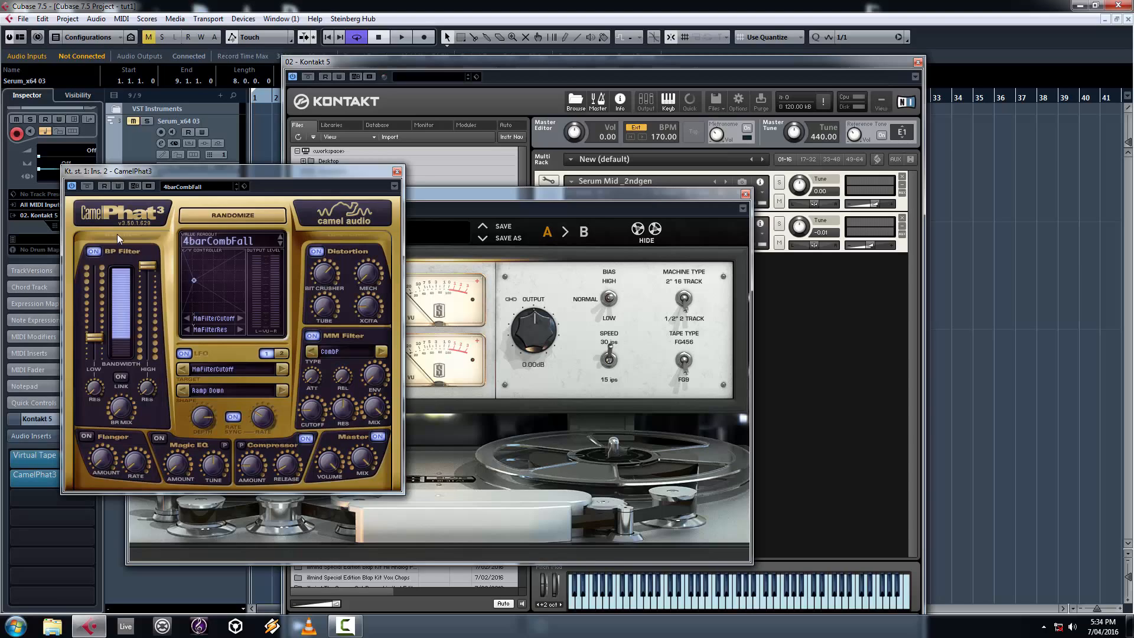
click(234, 242)
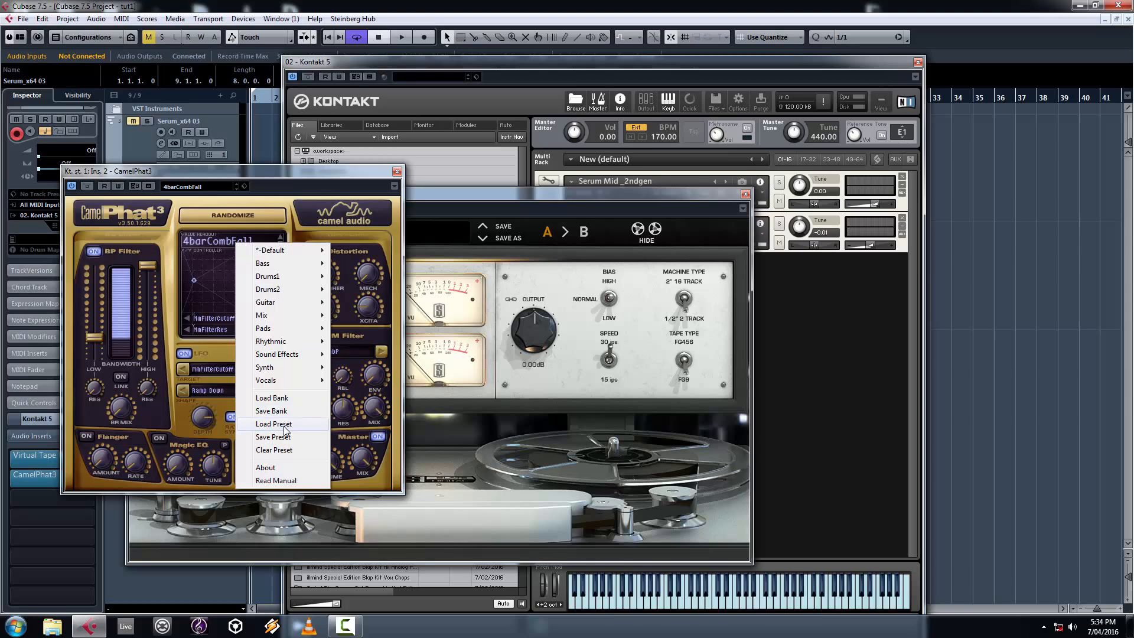
click(289, 450)
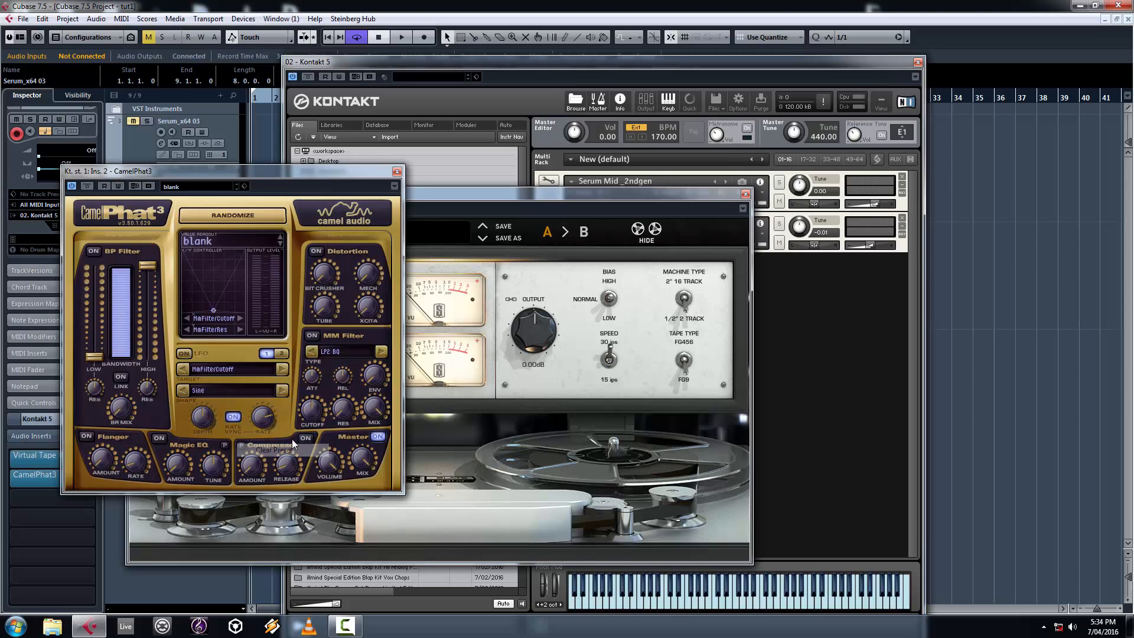
Step: Turn on CamelPhat3's distortion, setting Tube to 26%, Mech to 5% and a little XCita, and slightly lower the master volume
click(319, 251)
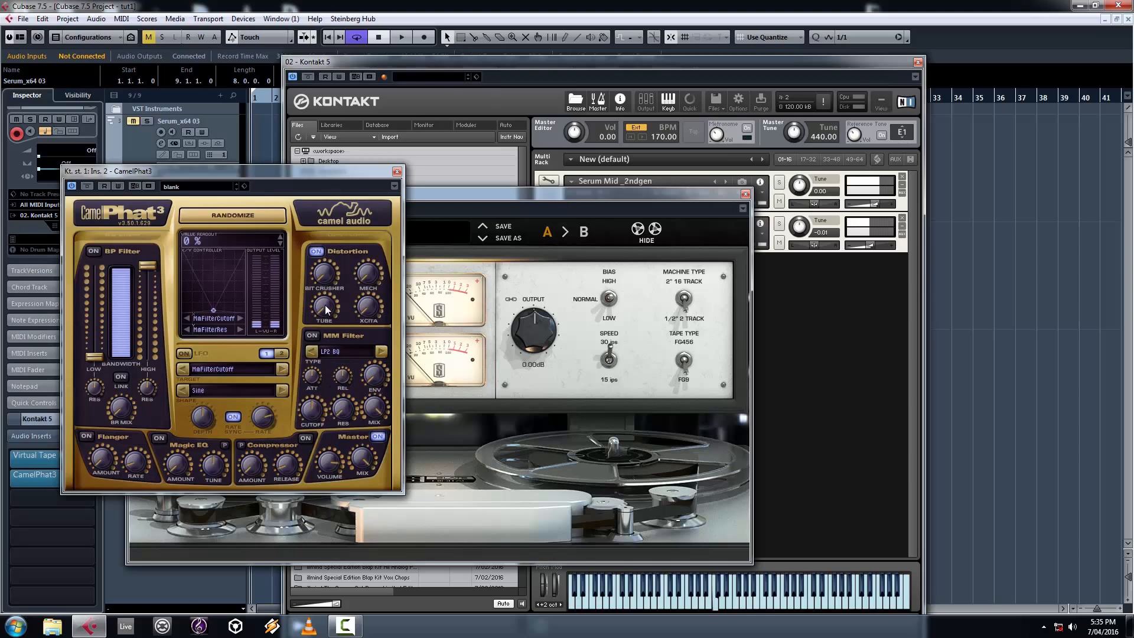
drag(324, 306, 363, 276)
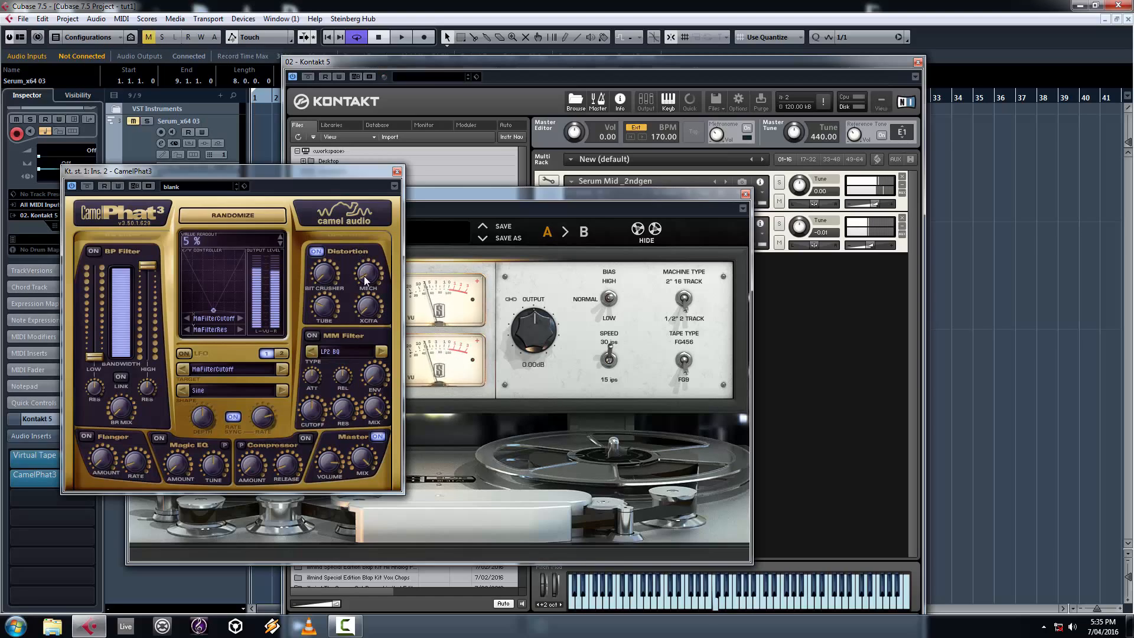
drag(331, 453, 330, 456)
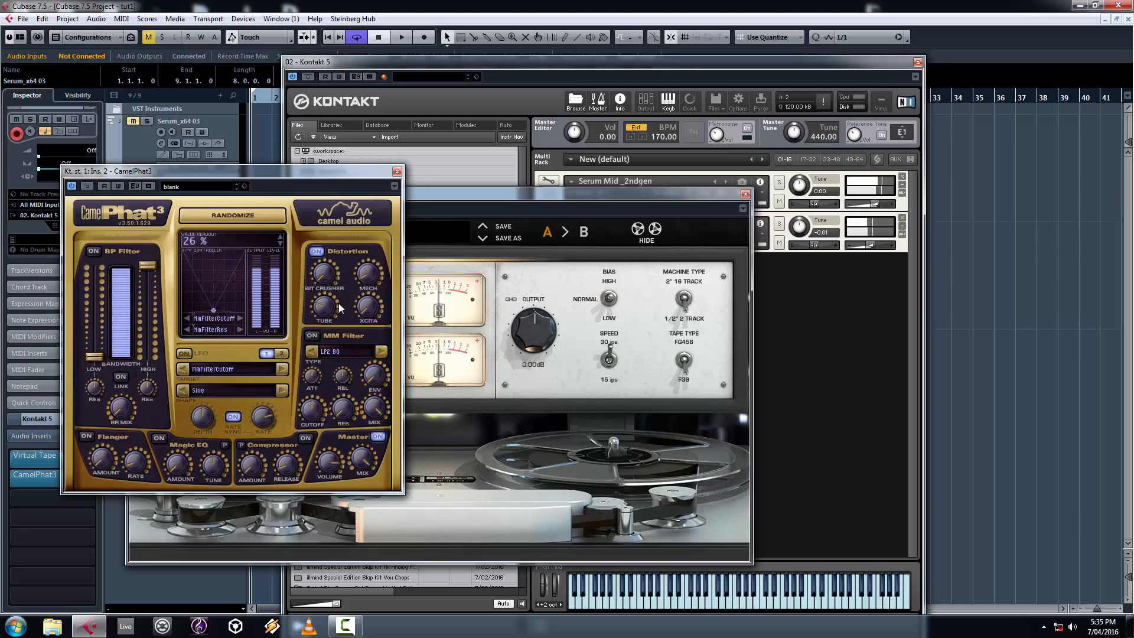
mouse_move(366, 306)
drag(366, 306, 362, 282)
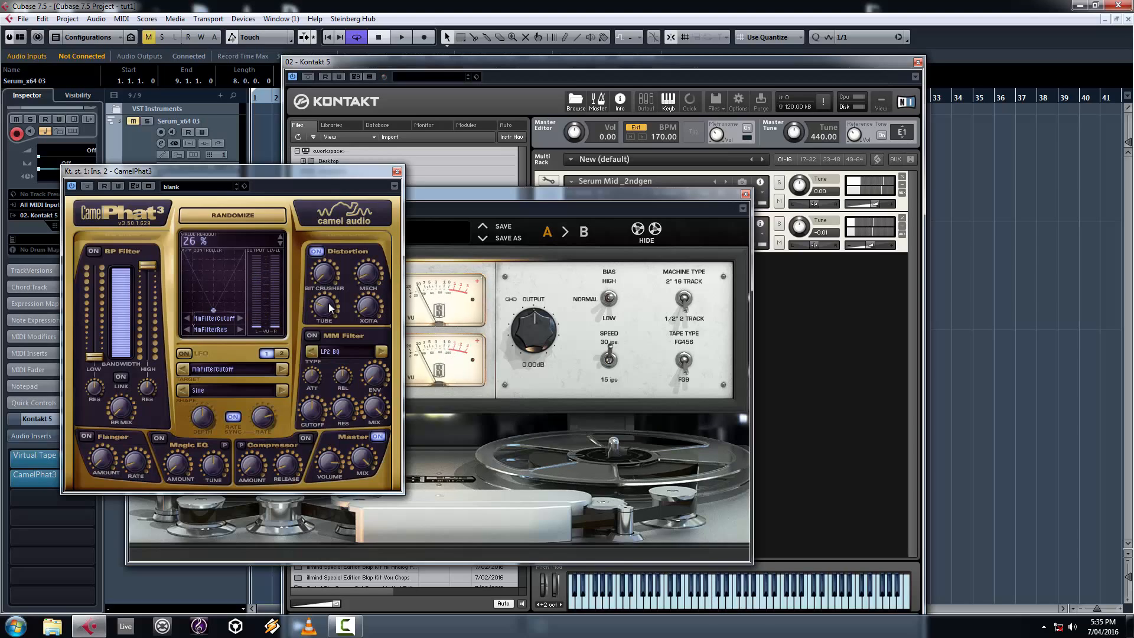
Step: Drive Virtual Tape Machines with its input at about +5.67 dB, and close the plugin window
click(445, 193)
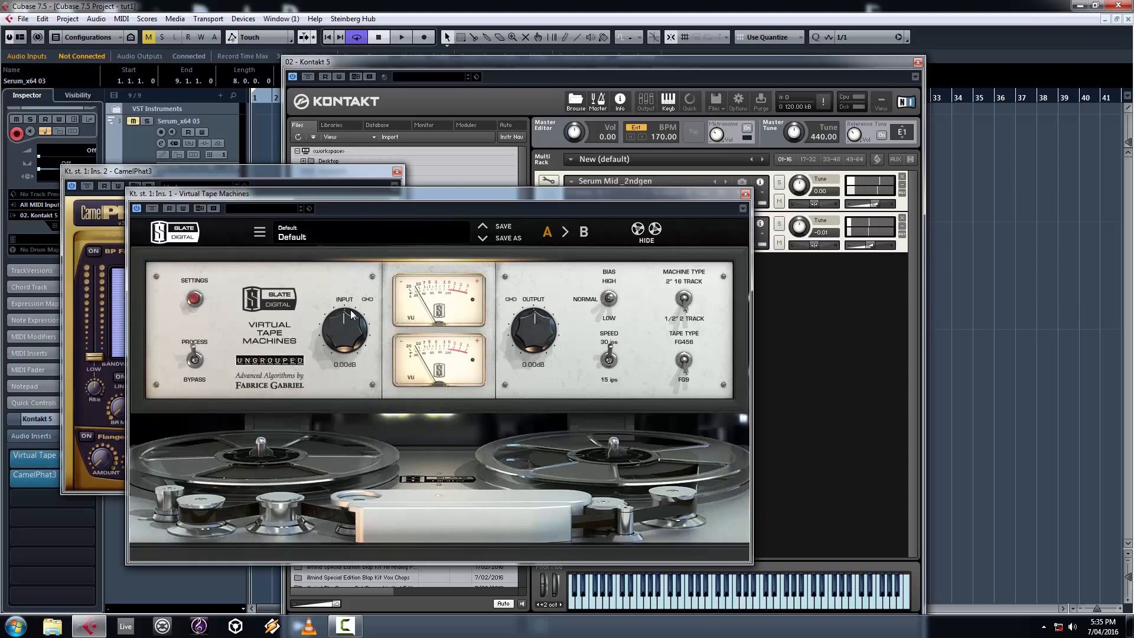
drag(345, 332, 344, 312)
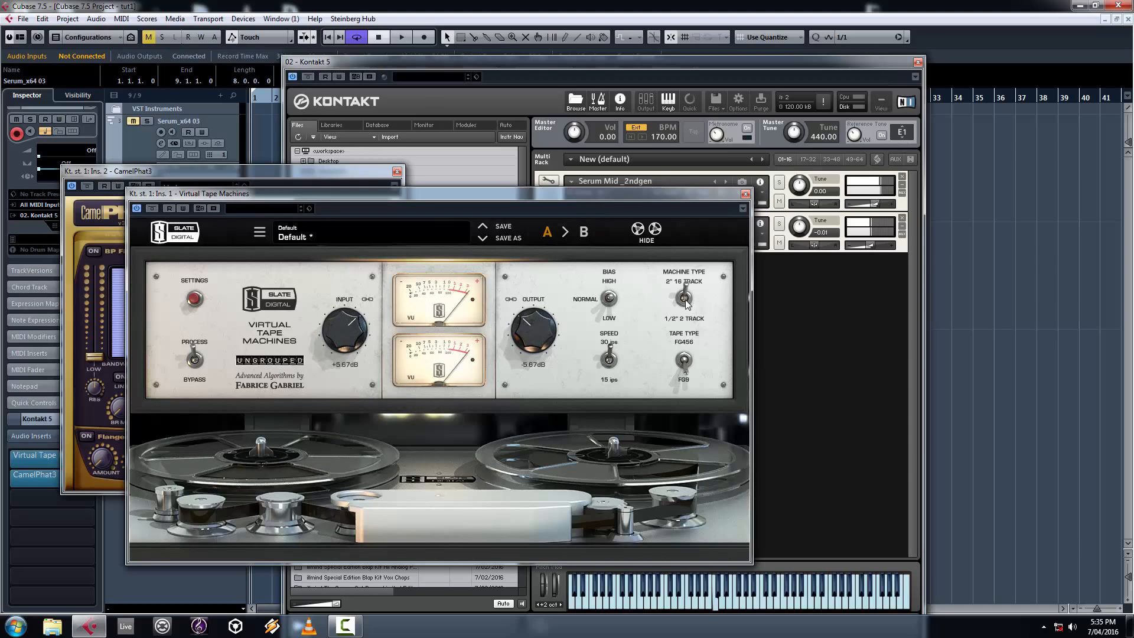
click(745, 194)
Step: Close the Kontakt and CamelPhat3 windows and open the MixConsole
click(918, 62)
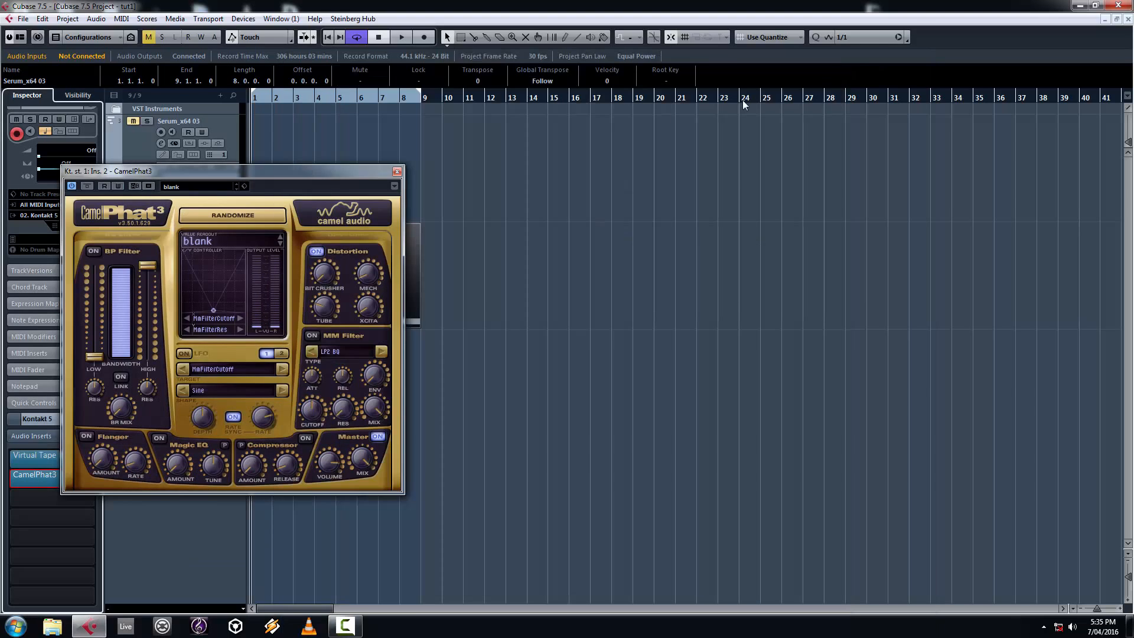
click(397, 172)
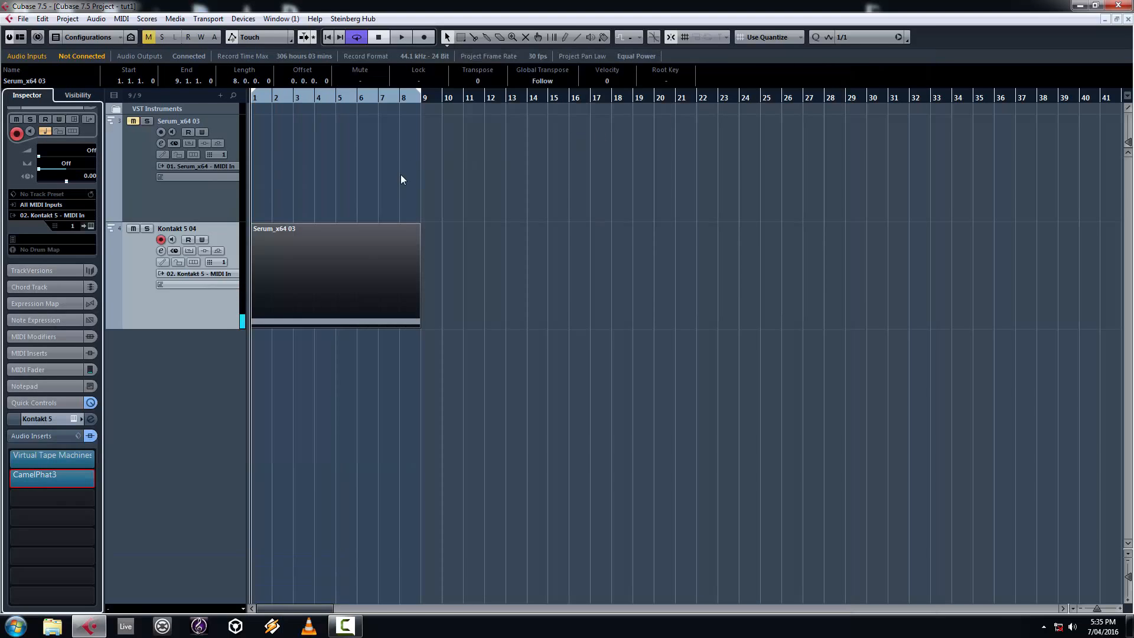
key(F3)
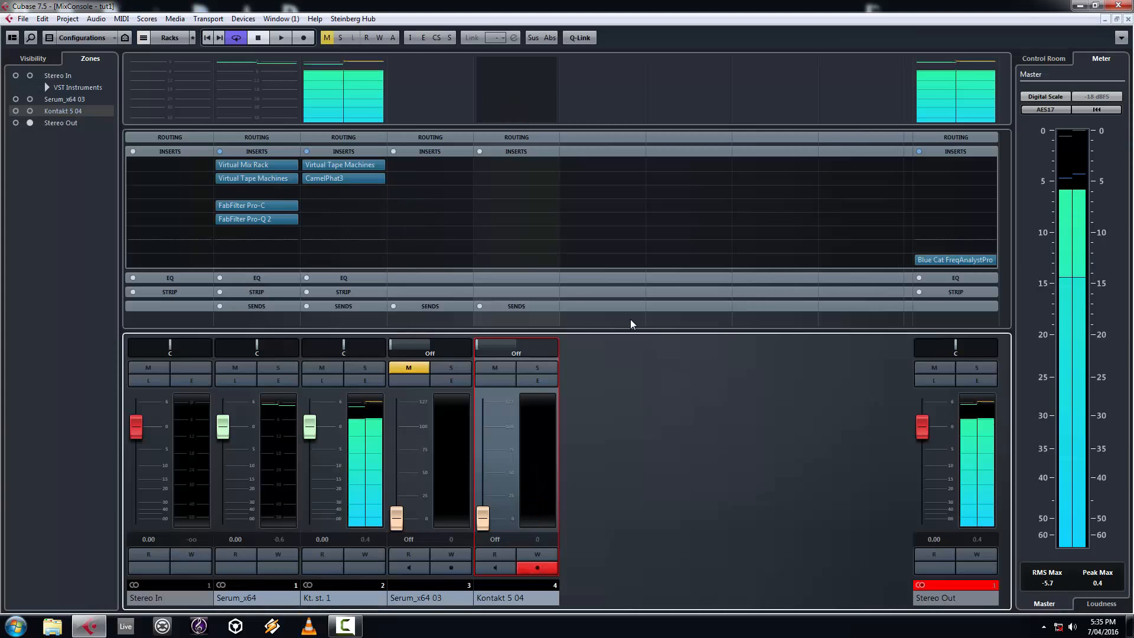
Step: Open Blue Cat FreqAnalystPro on Stereo Out and insert FabFilter Pro-Q 2 in the fourth insert slot of Kt. st. 1
click(950, 261)
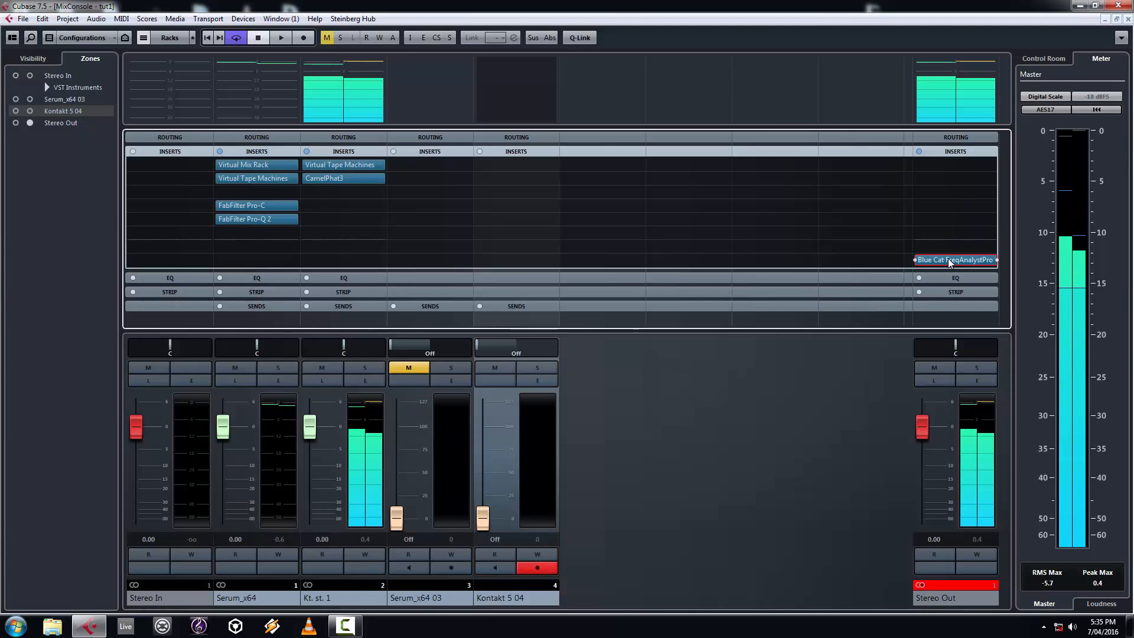
click(950, 261)
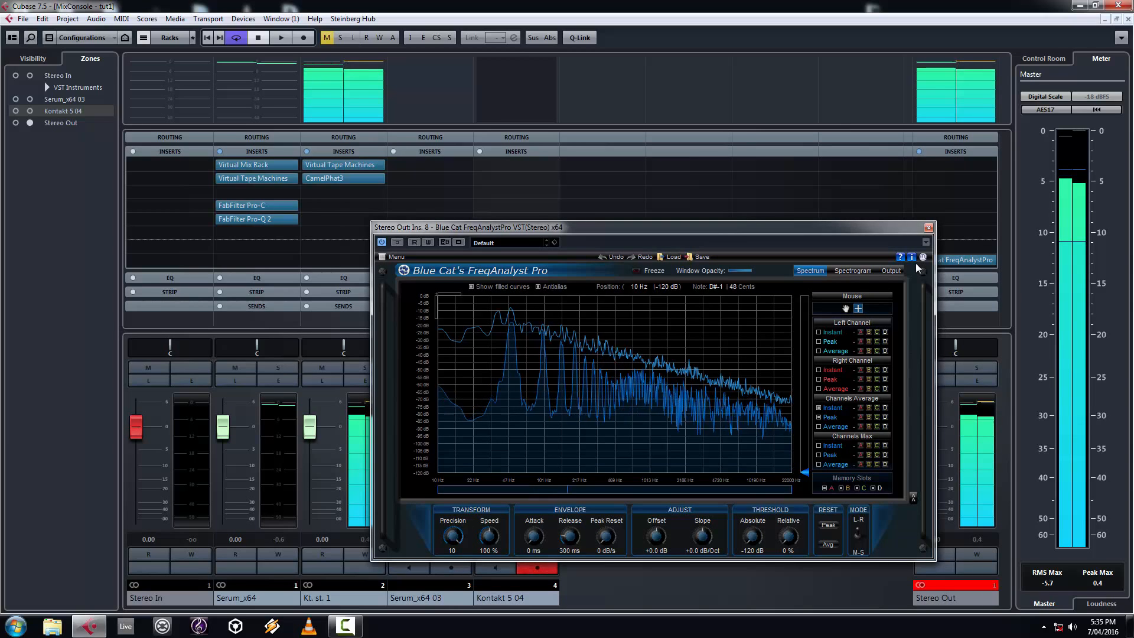
click(381, 207)
text(pro)
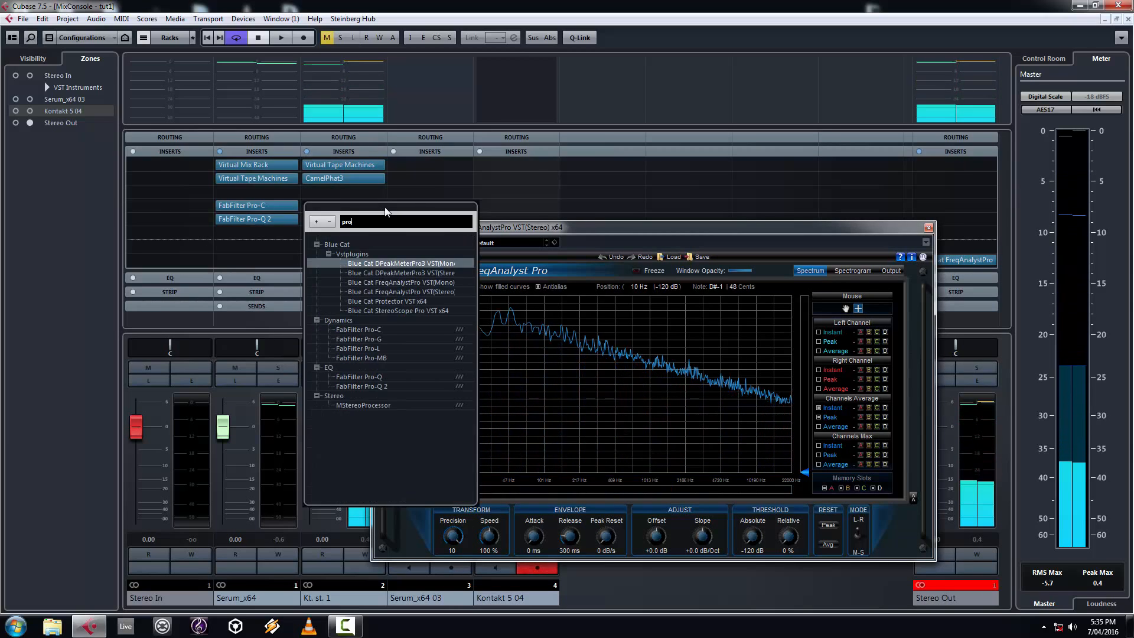
click(393, 386)
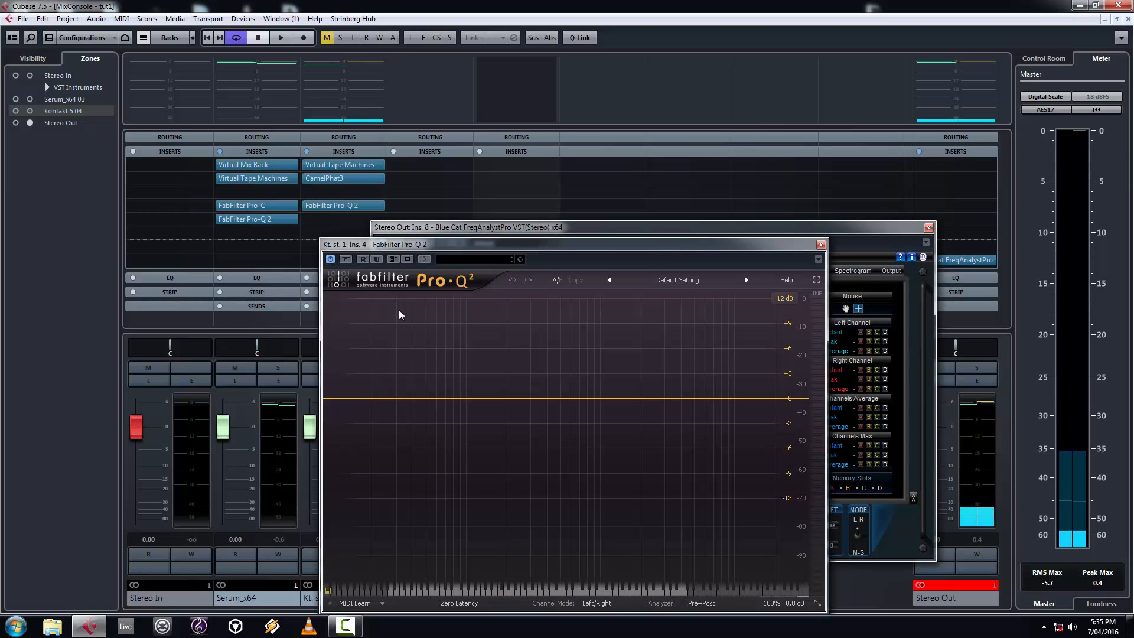
Step: Add a 24 dB/oct low cut in Pro-Q 2 at about 30.8 Hz with a Q of about 0.99, auditioning it during playback
click(394, 404)
click(362, 547)
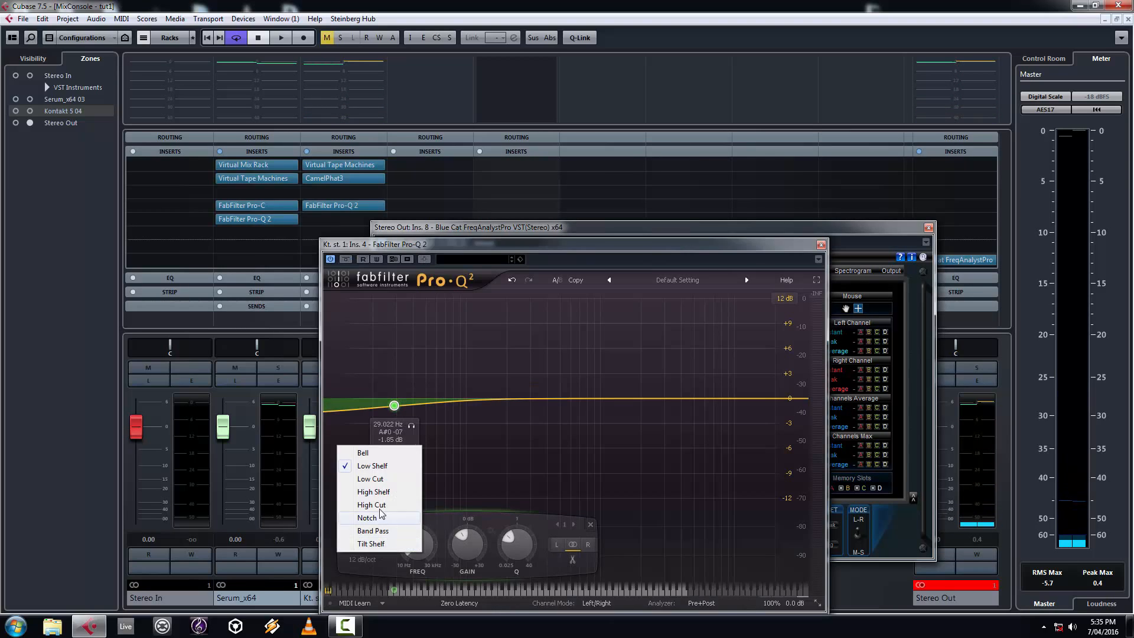
click(380, 479)
click(364, 559)
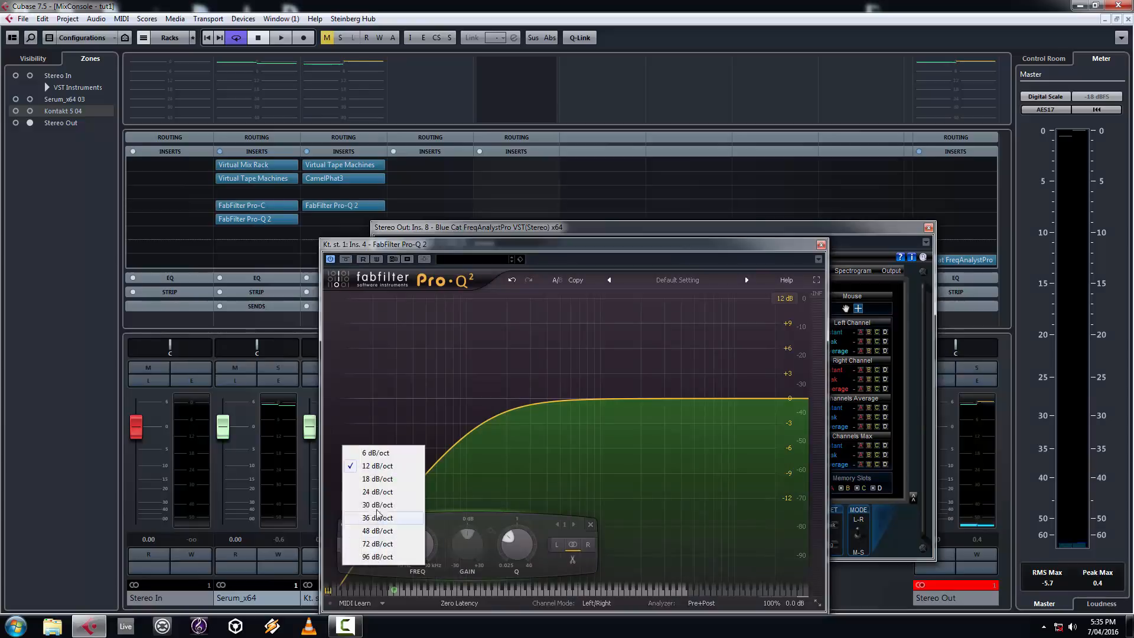
click(378, 492)
drag(395, 475, 396, 400)
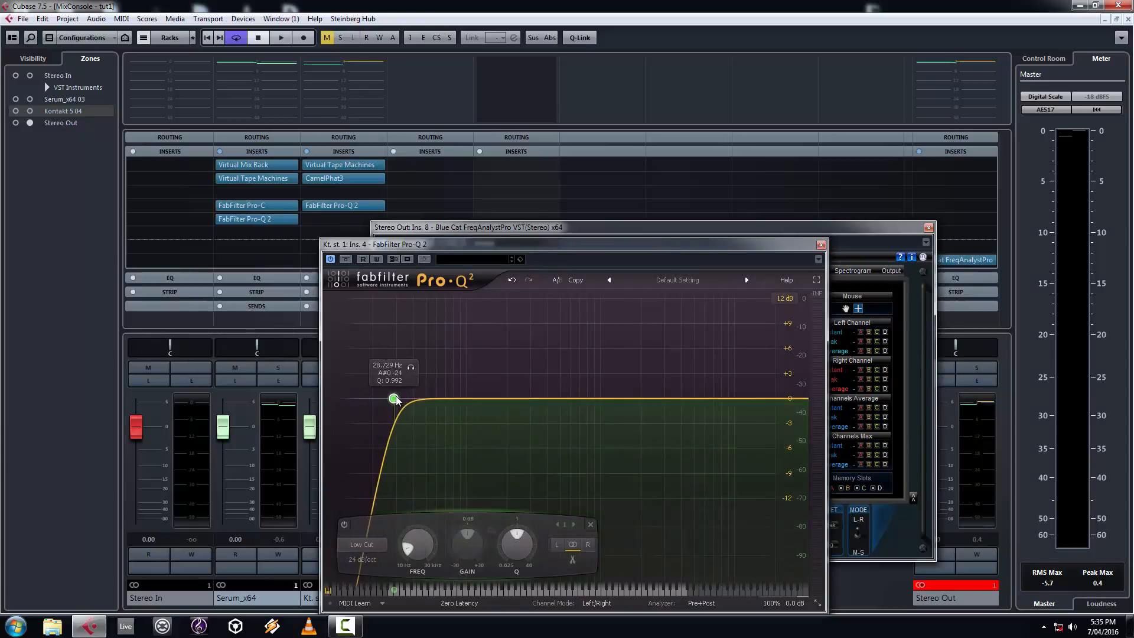
key(space)
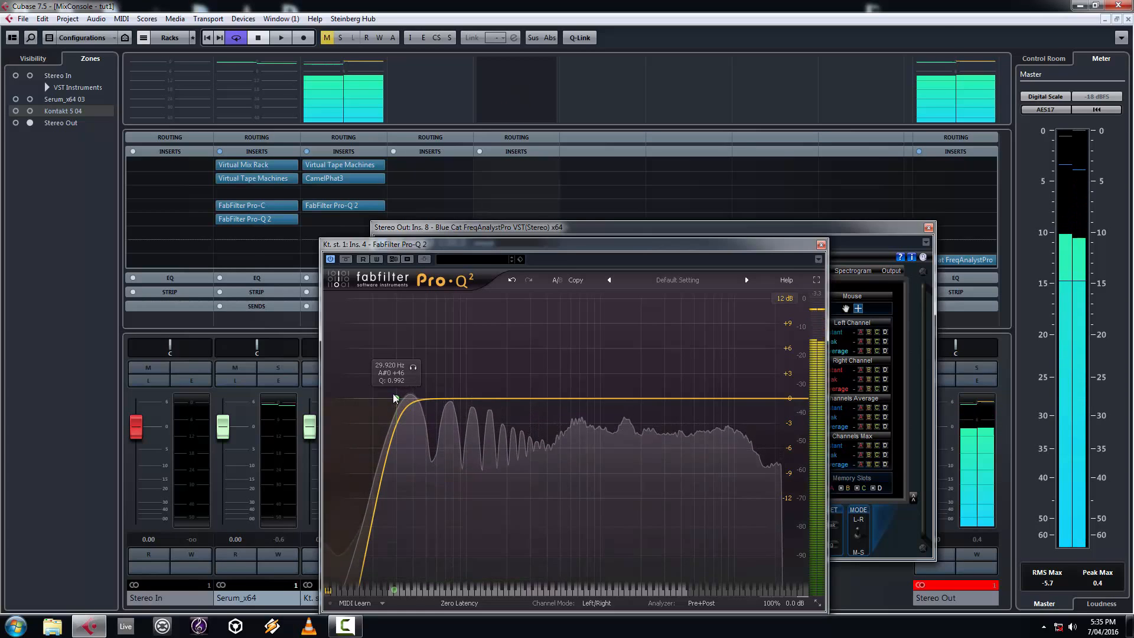
drag(396, 400, 397, 399)
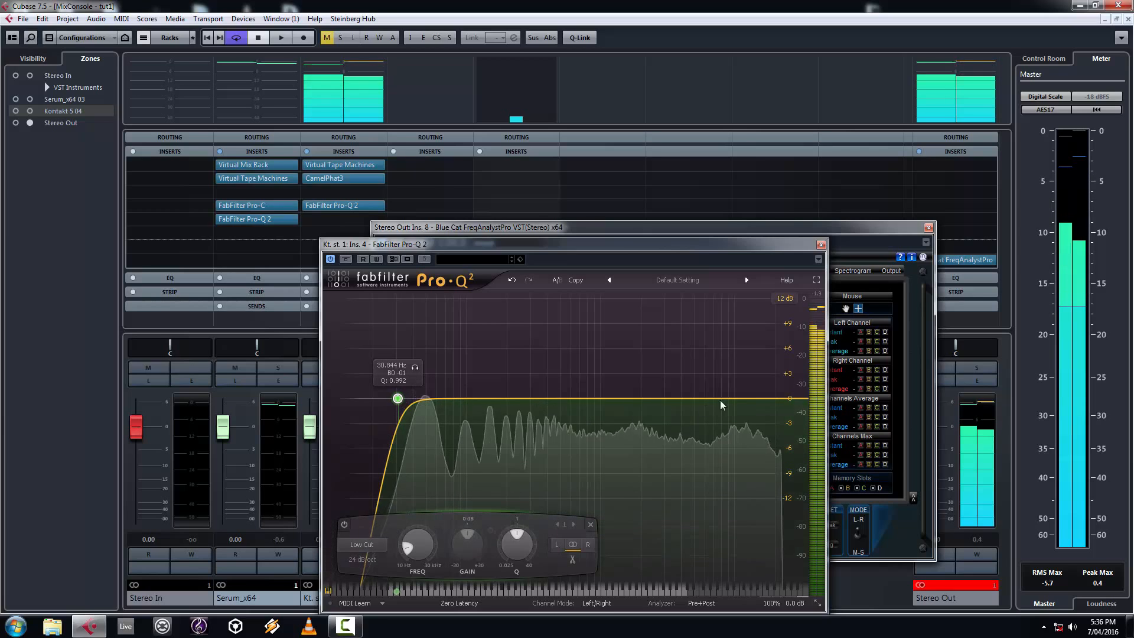
Step: Add a high shelf of about -5.2 dB at about 13.3 kHz with a Q of 0.3, and close Pro-Q 2 and FreqAnalystPro
drag(761, 401, 753, 423)
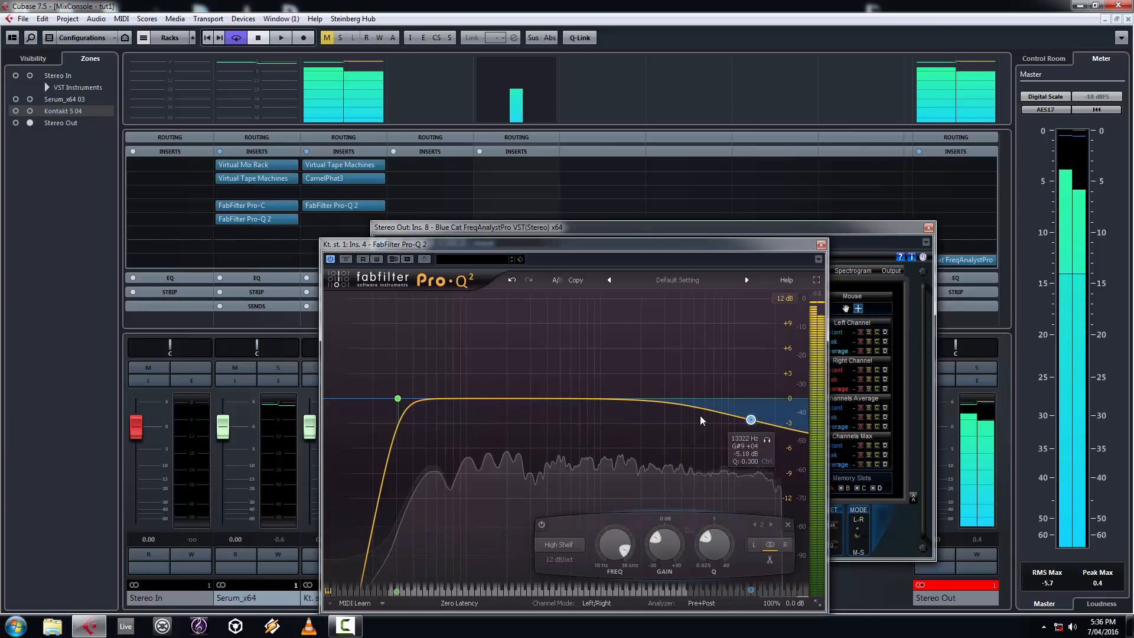
click(805, 229)
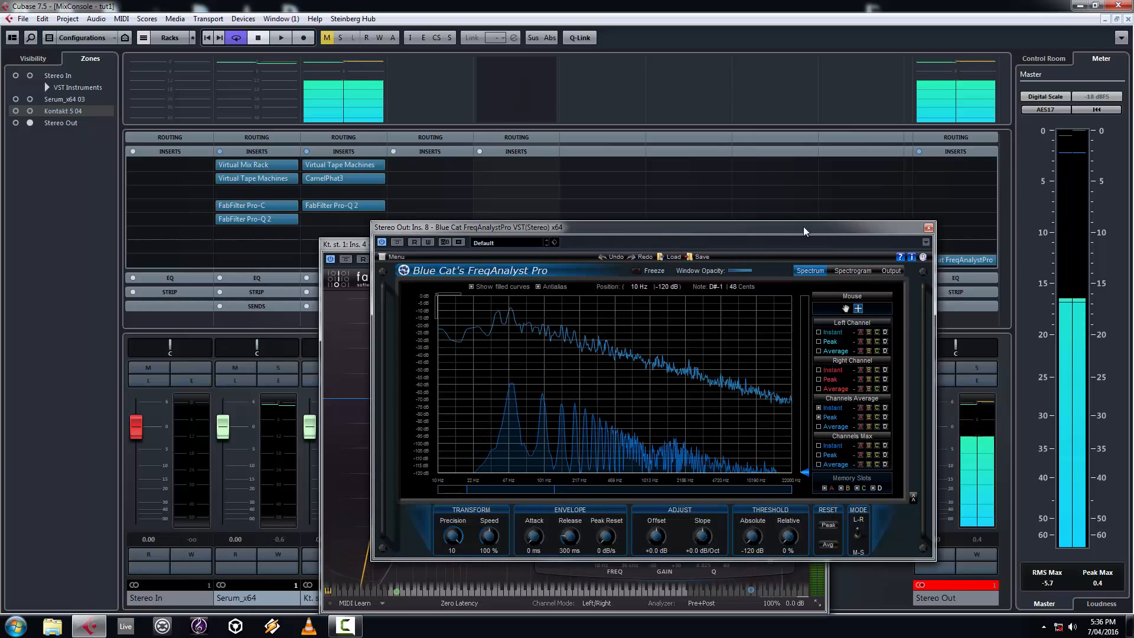
click(348, 246)
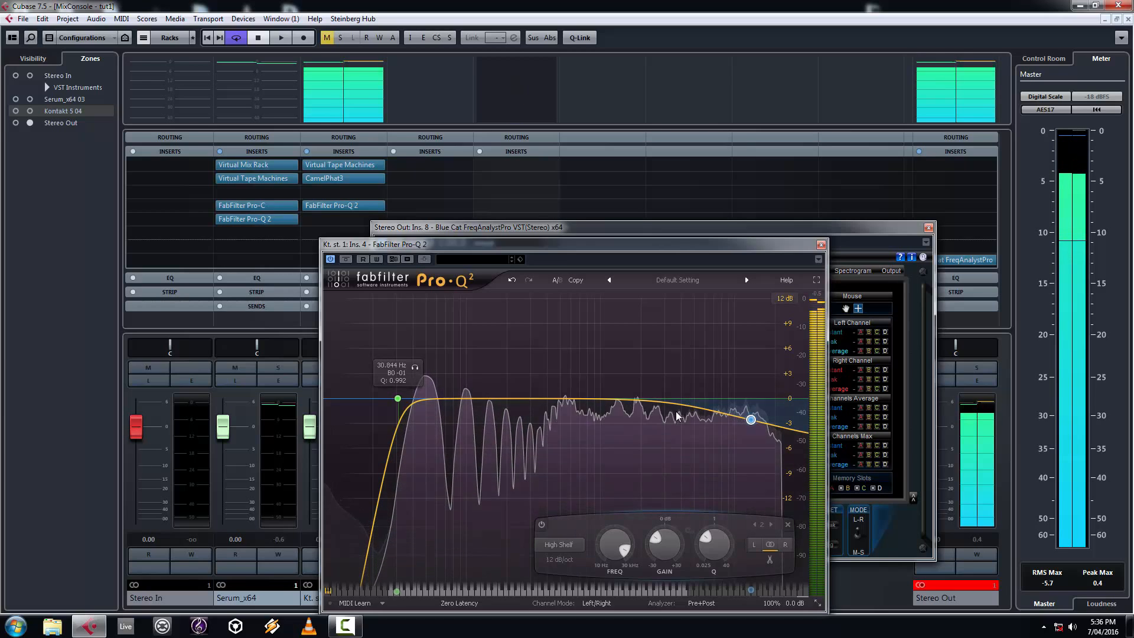
click(822, 244)
click(929, 229)
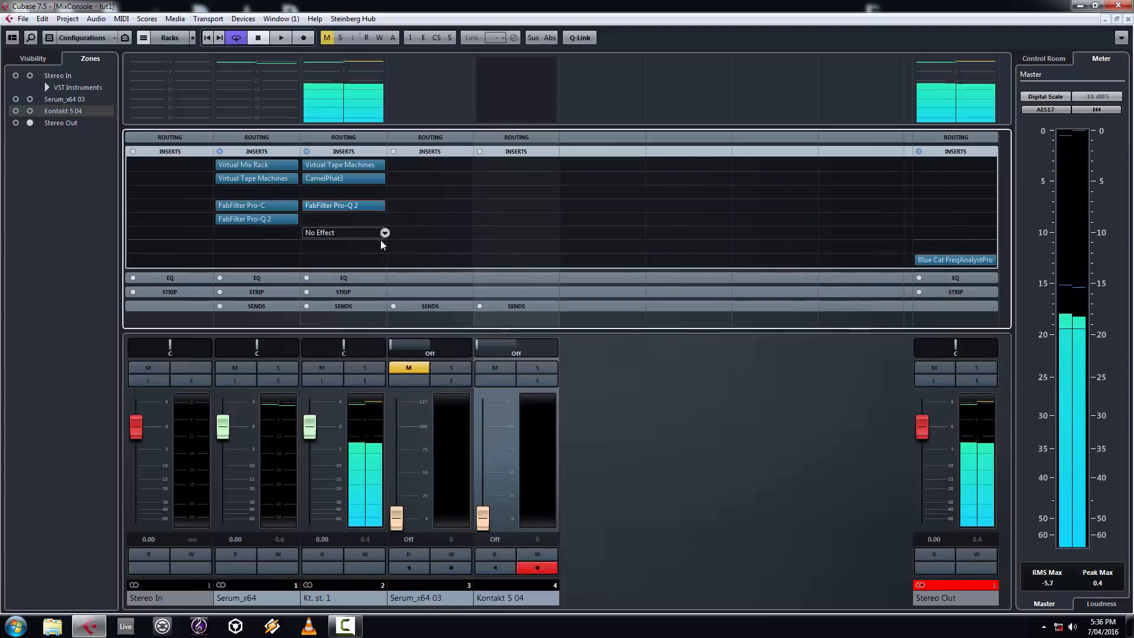
Step: Return to the project window and check the Kontakt track's MIDI note in the Key Editor
key(F3)
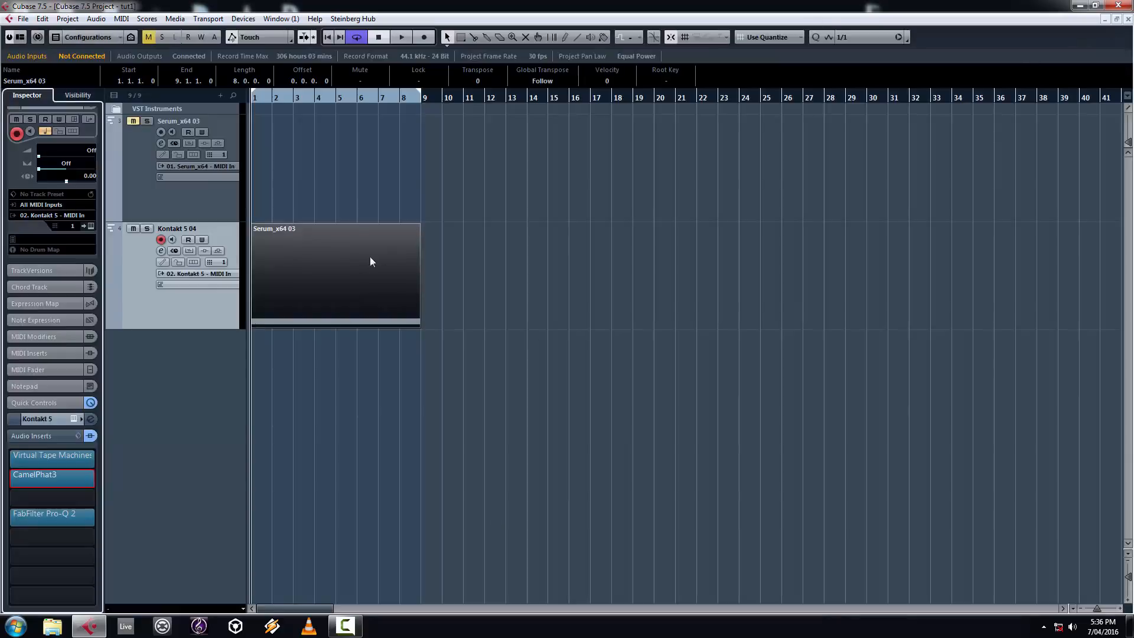
double_click(357, 260)
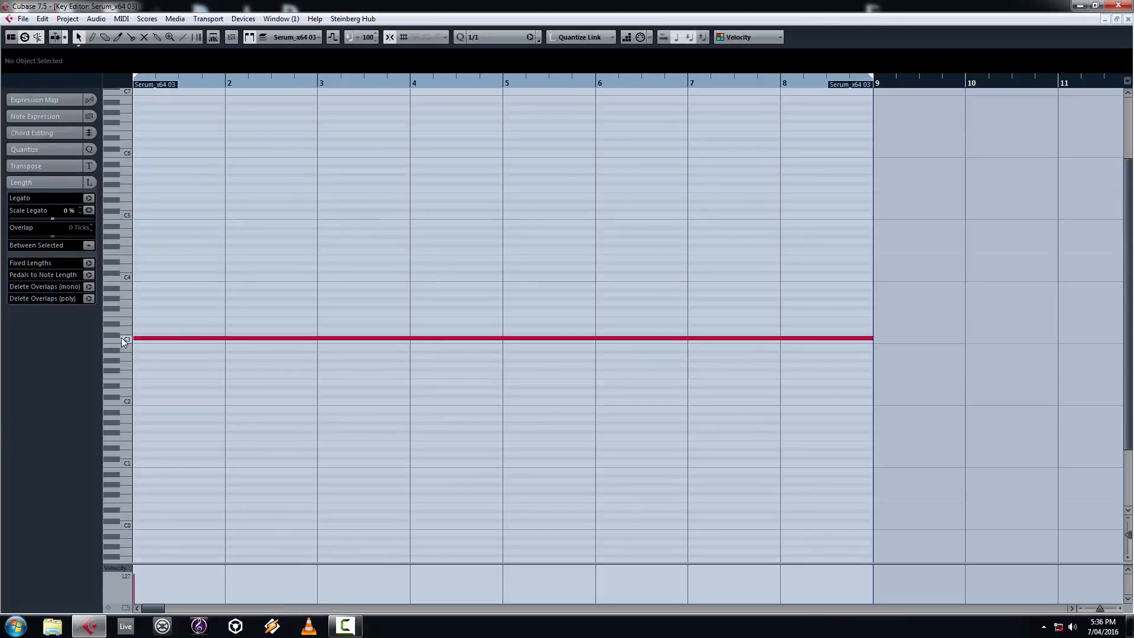
click(1129, 18)
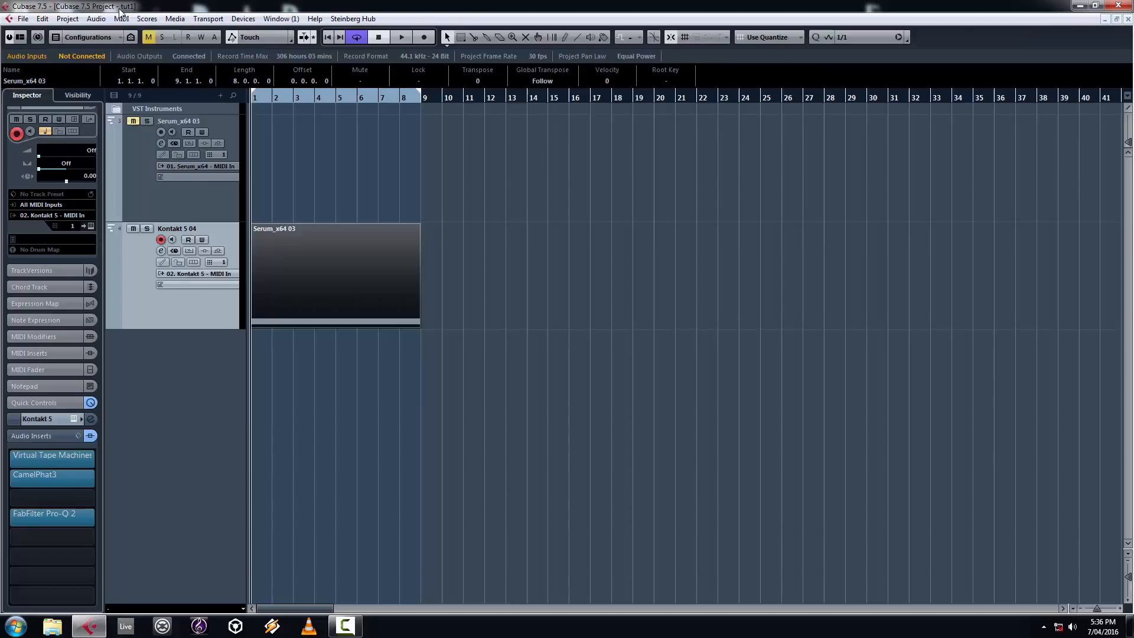
Step: Export the Stereo Out audio mixdown as a 24-bit wave file named Serum Mid _3rdgen, and close the export dialog
click(23, 19)
mouse_move(112, 229)
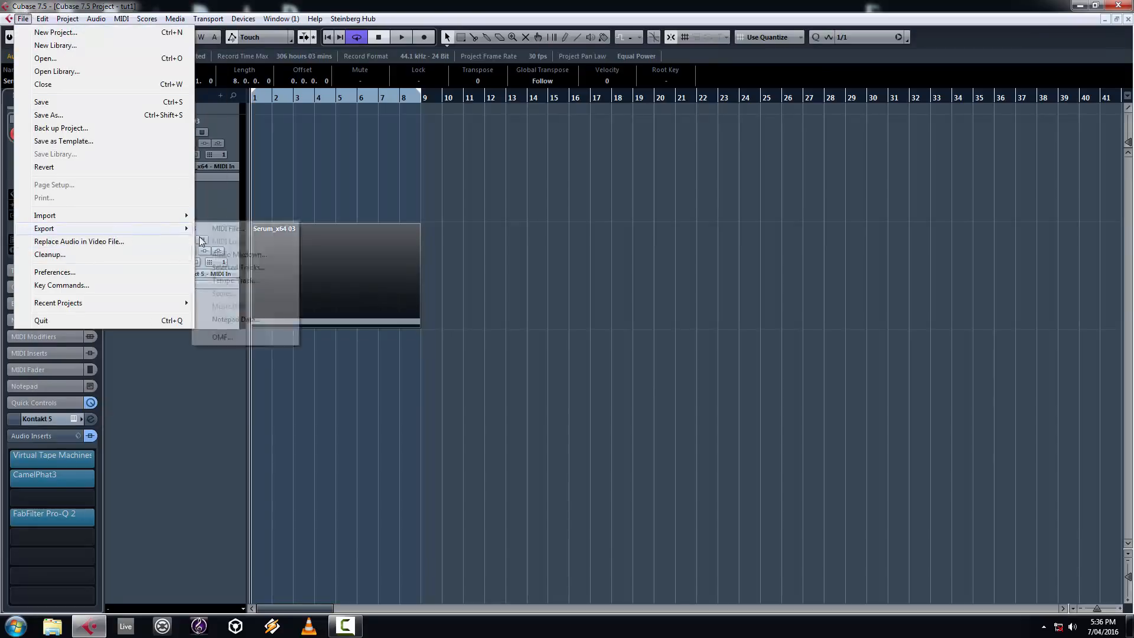
click(233, 254)
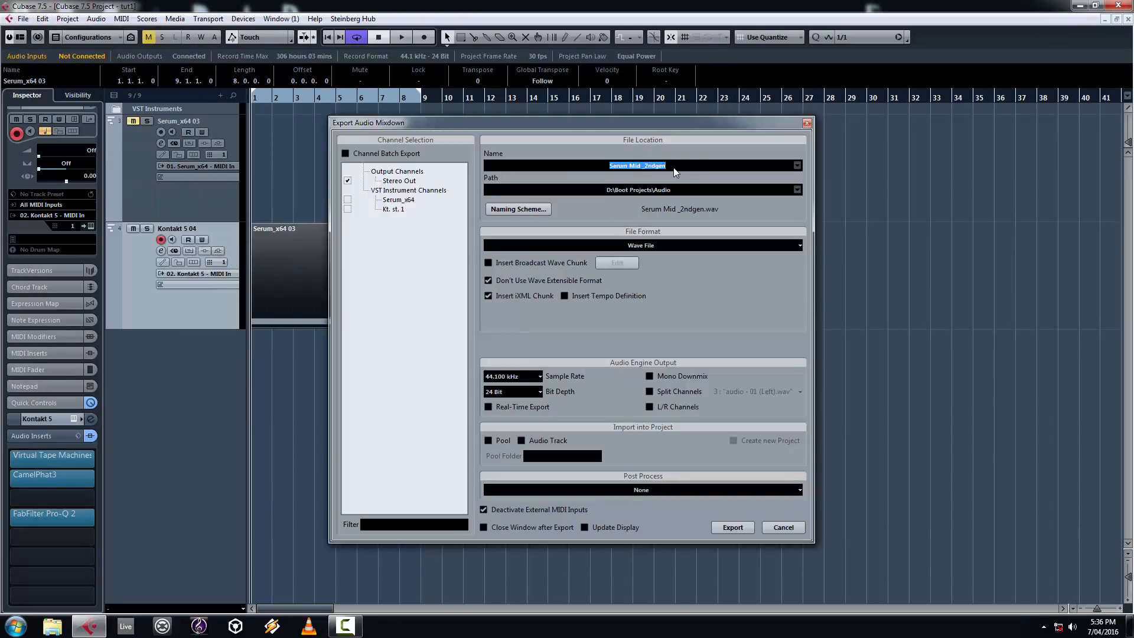
key(Left)
key(Left)
key(Left)
key(Left)
key(Left)
click(737, 532)
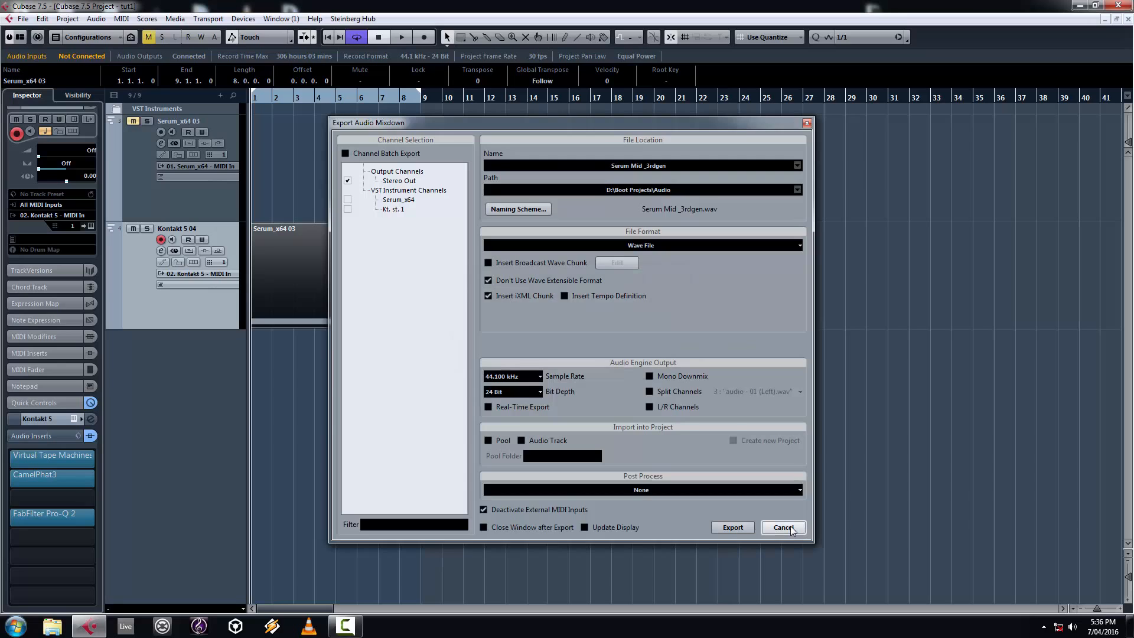
click(785, 528)
Step: Open Kontakt and remove both Serum Mid _2ndgen instruments without saving changes
click(73, 419)
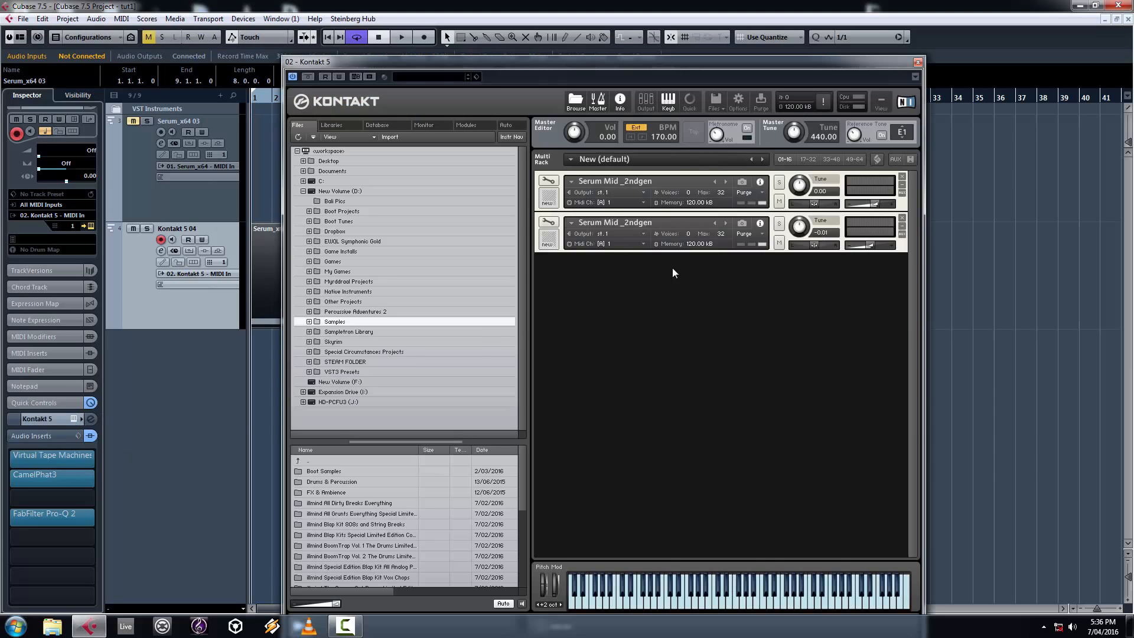
click(902, 176)
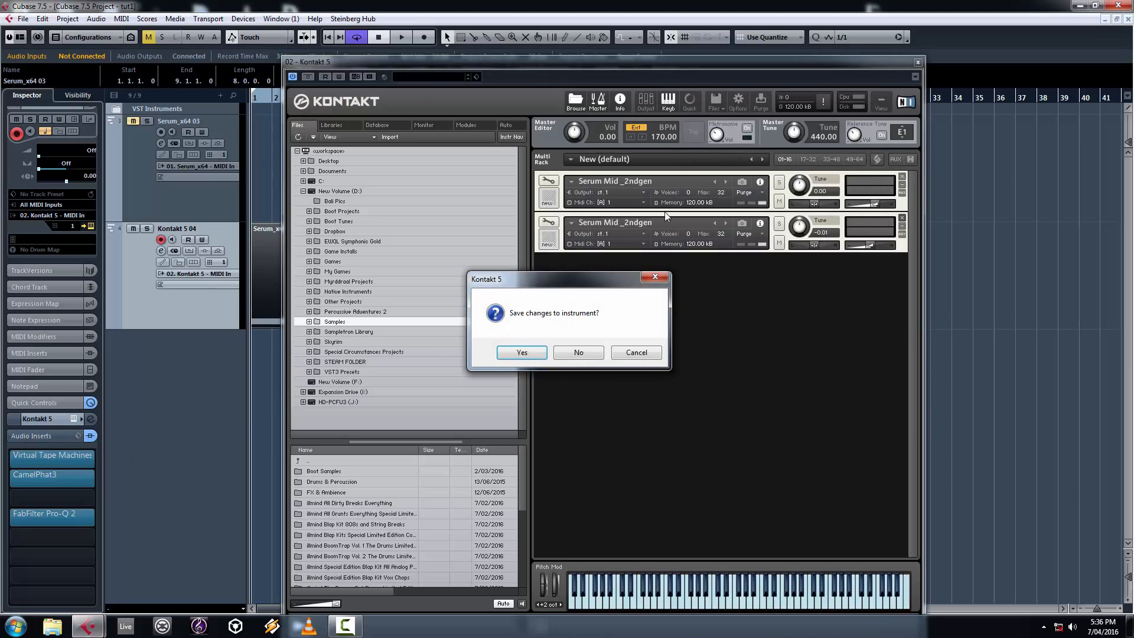
click(572, 353)
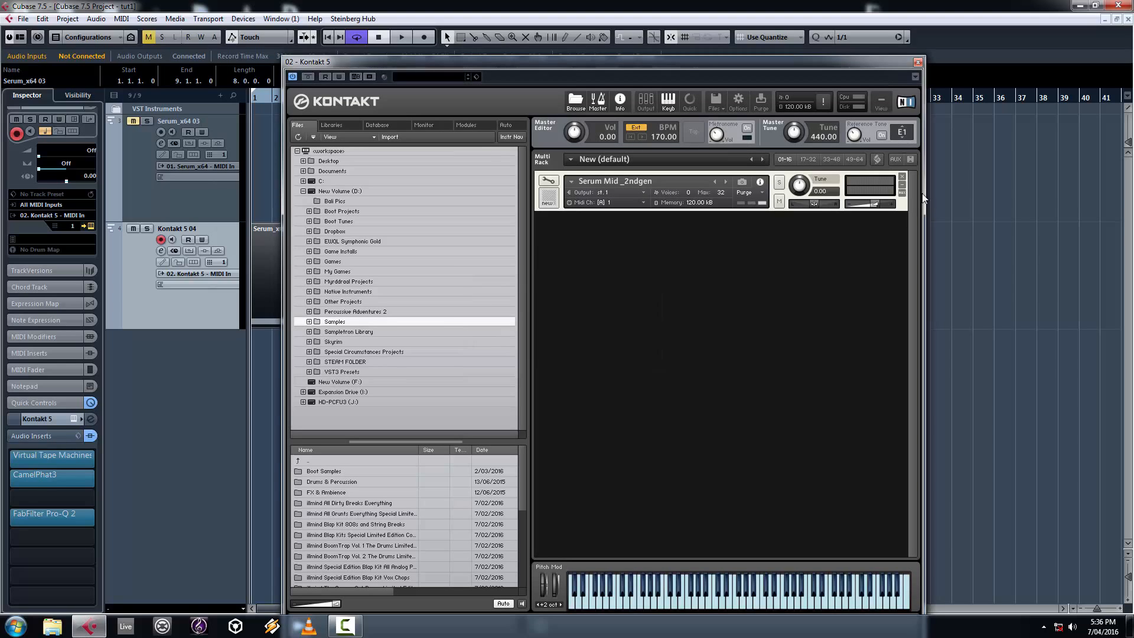
click(902, 177)
click(586, 352)
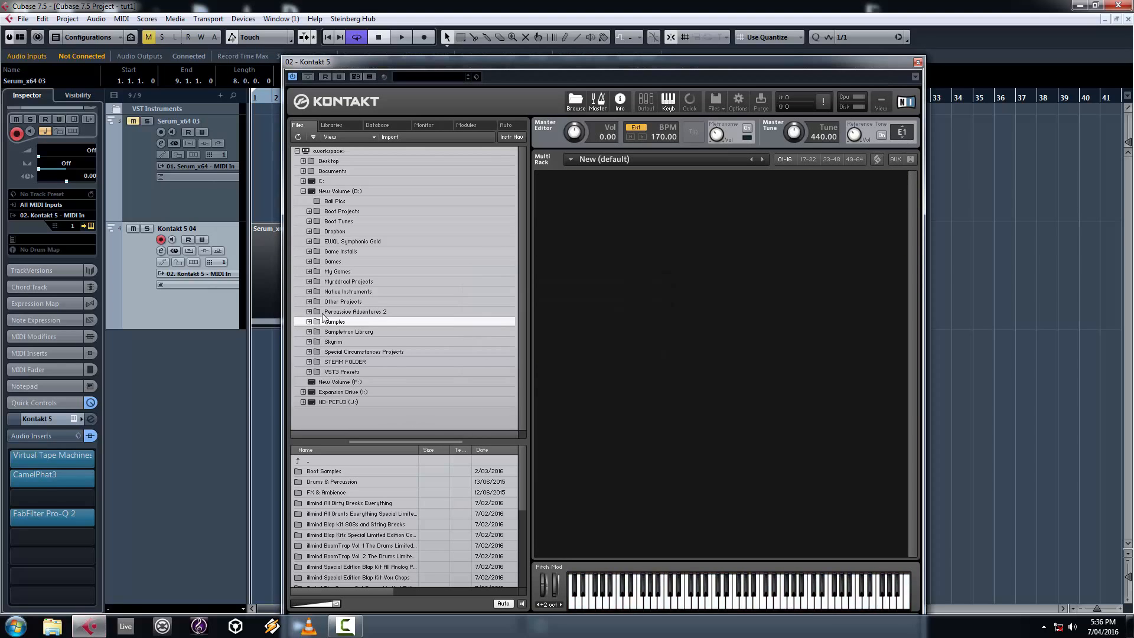
Step: Load Serum Mid _3rdgen.wav from the Boot Projects Audio folder into Kontakt as a new instrument
click(343, 304)
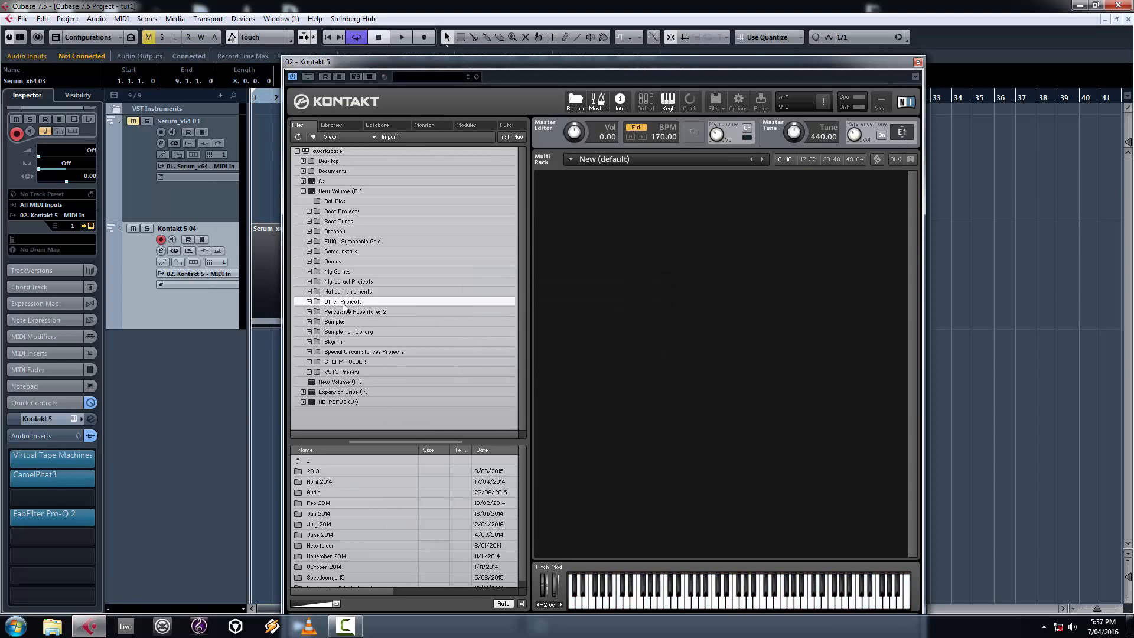
click(340, 222)
click(347, 212)
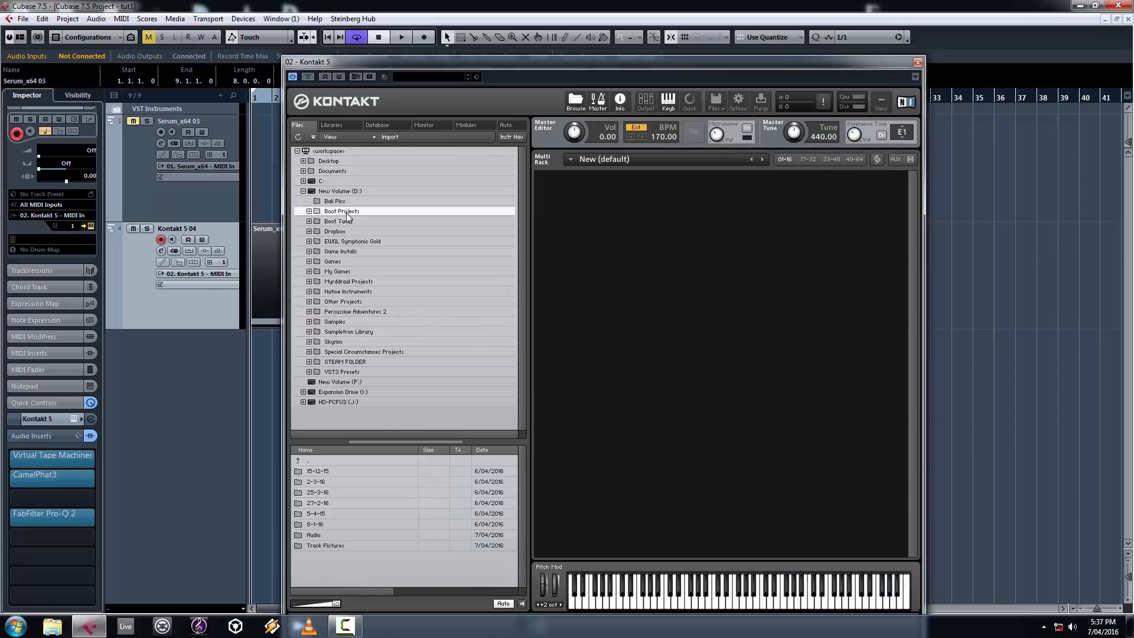
double_click(318, 534)
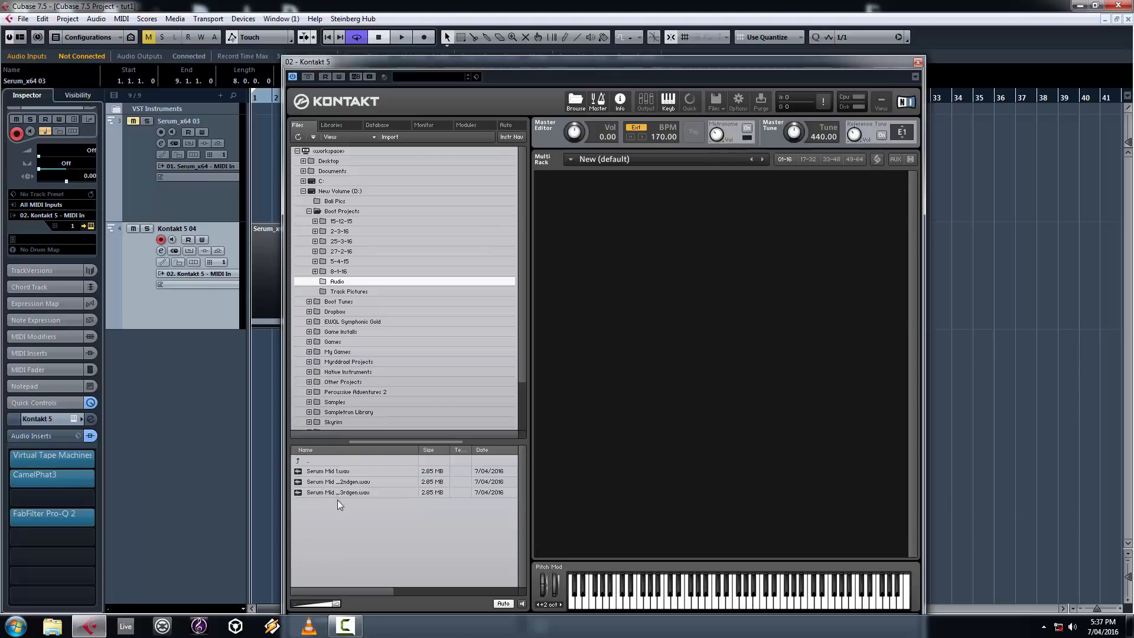
drag(338, 492, 660, 419)
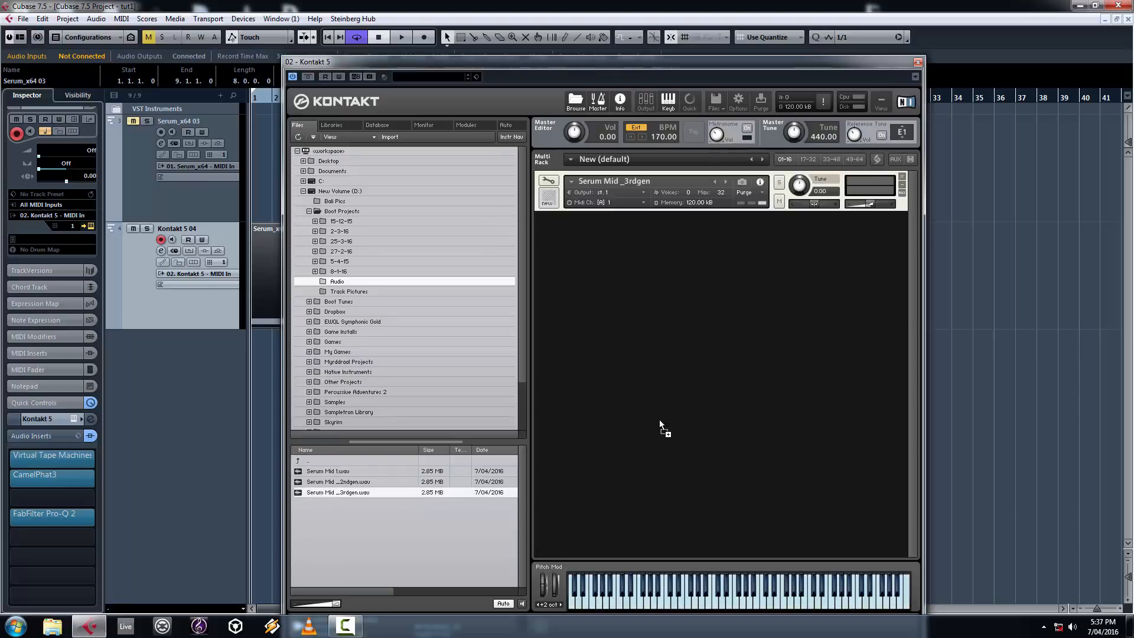
Step: Remove Virtual Tape Machines and CamelPhat3 from the Kontakt track's audio inserts
click(93, 458)
scroll(91, 221, up, 10)
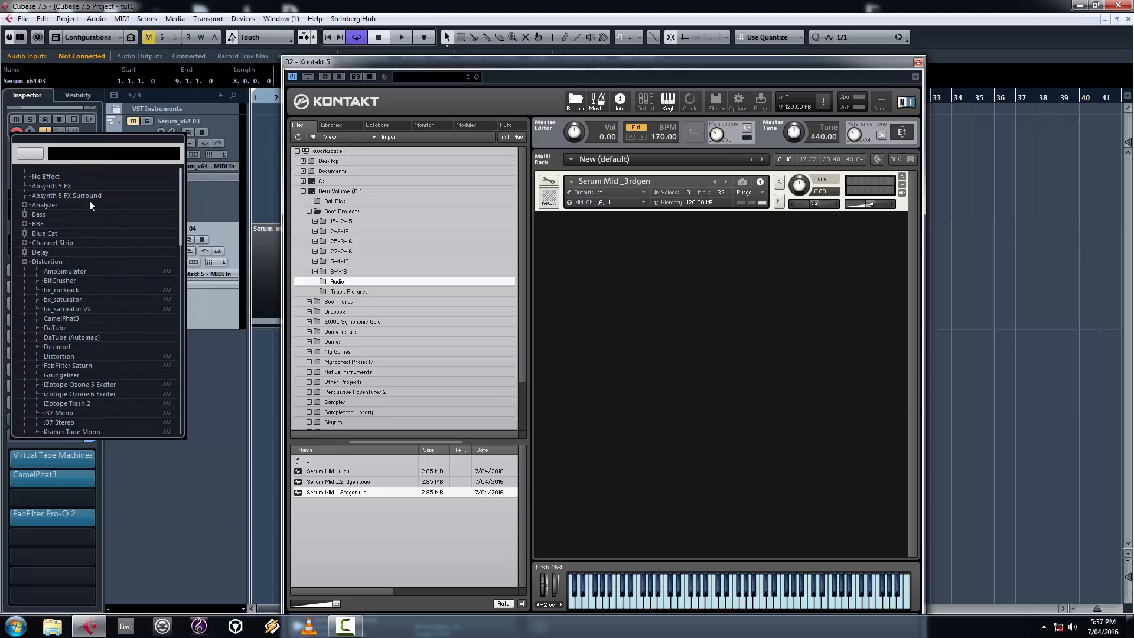
click(69, 179)
click(94, 481)
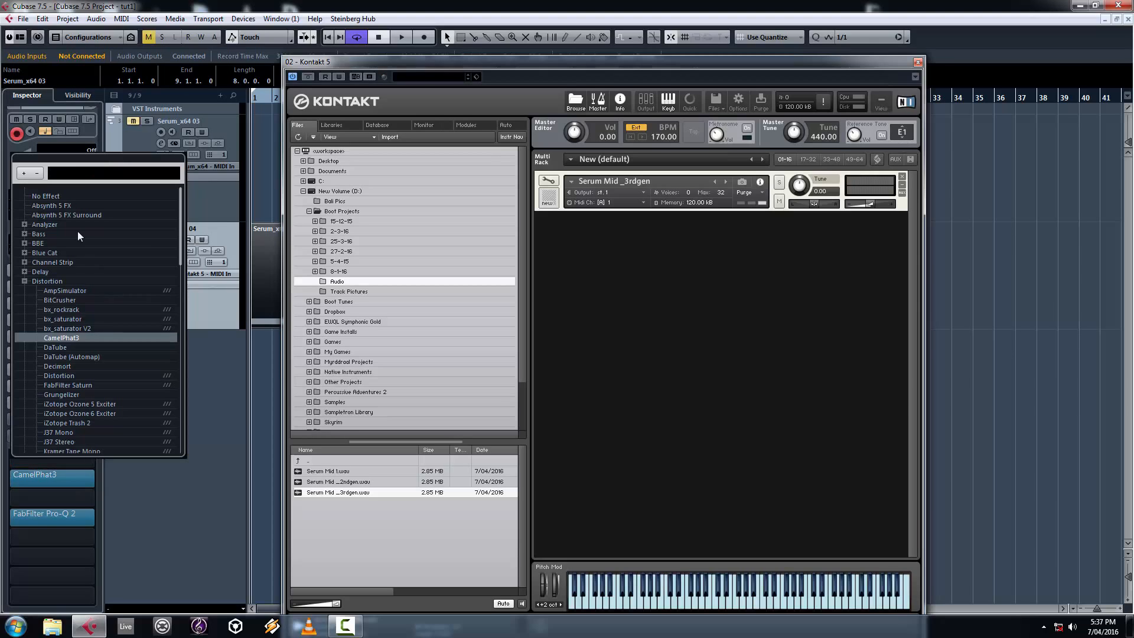
click(48, 196)
Step: Flatten the Pro-Q 2 high shelf to about -0.3 dB at about 13.2 kHz and close the plugin
click(69, 519)
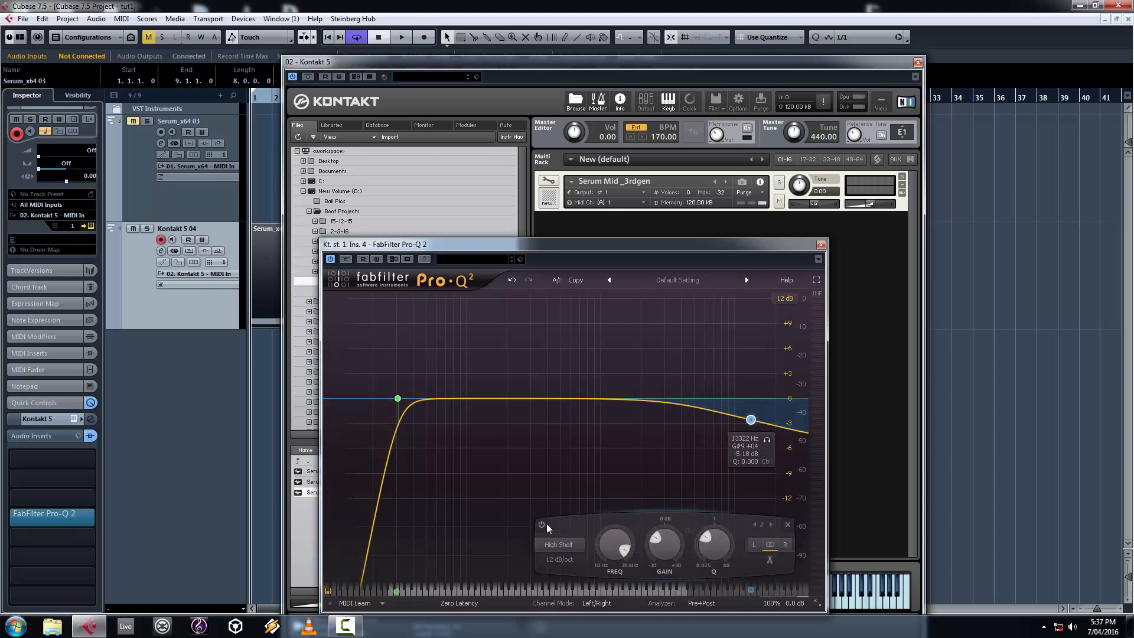
drag(751, 419, 752, 399)
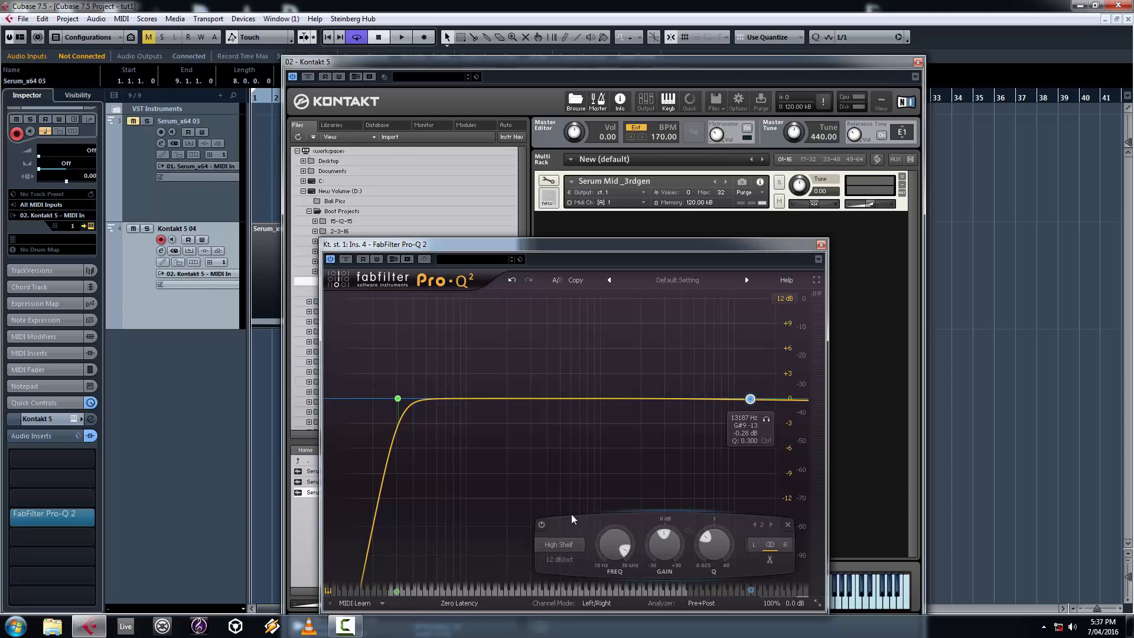
click(821, 244)
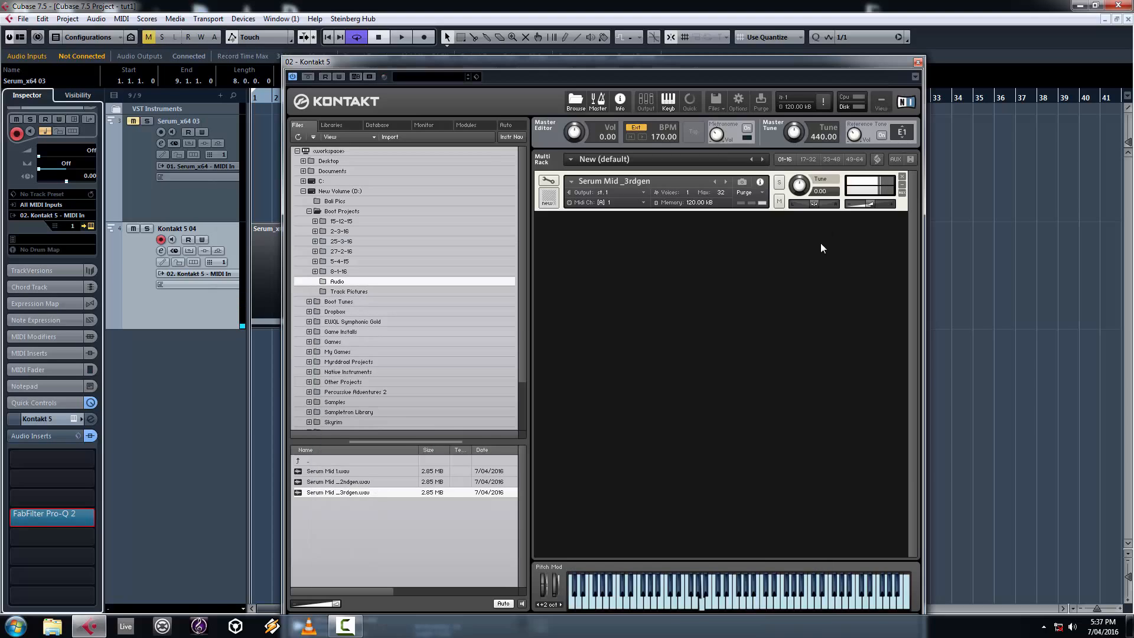
Step: Slightly raise the Serum Mid _3rdgen instrument's volume, view its edit page and close Kontakt
drag(872, 204, 877, 204)
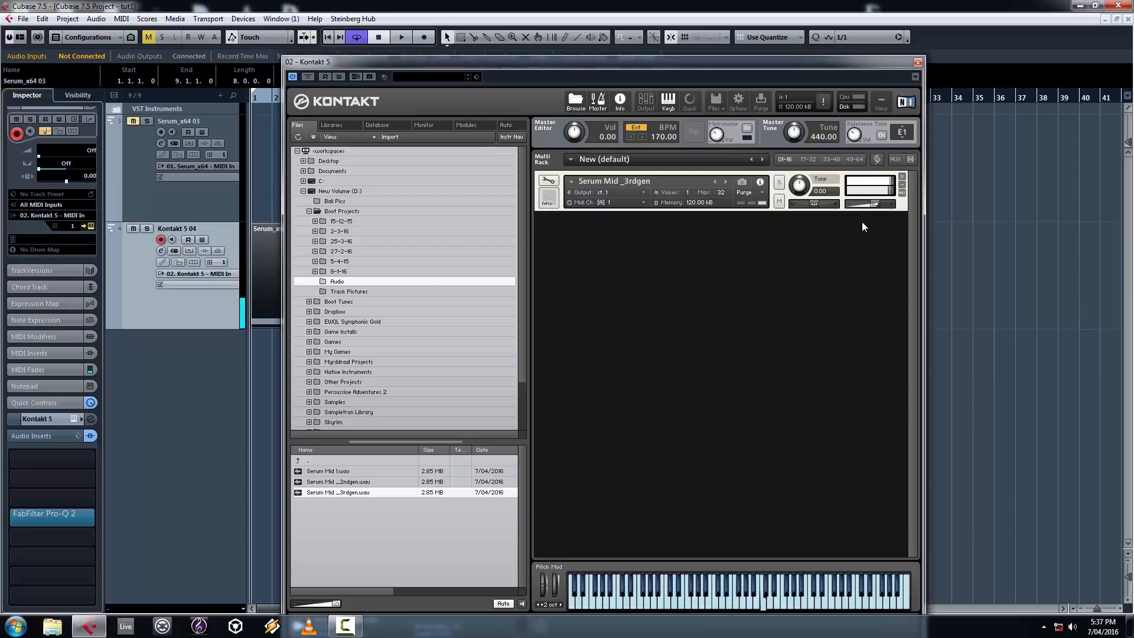
click(550, 183)
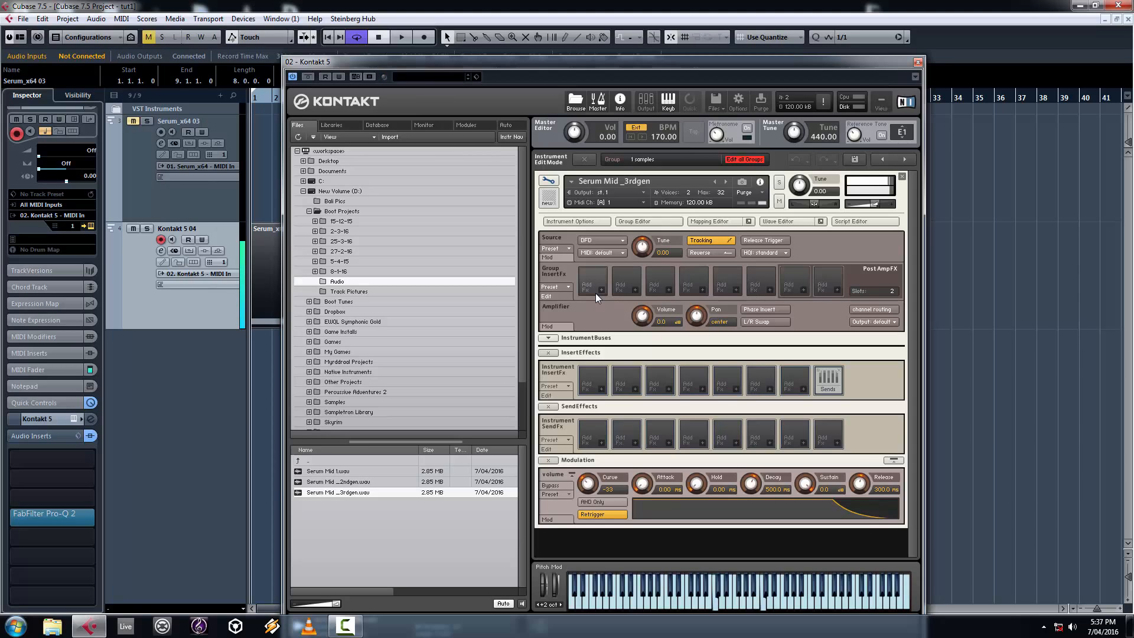
click(917, 62)
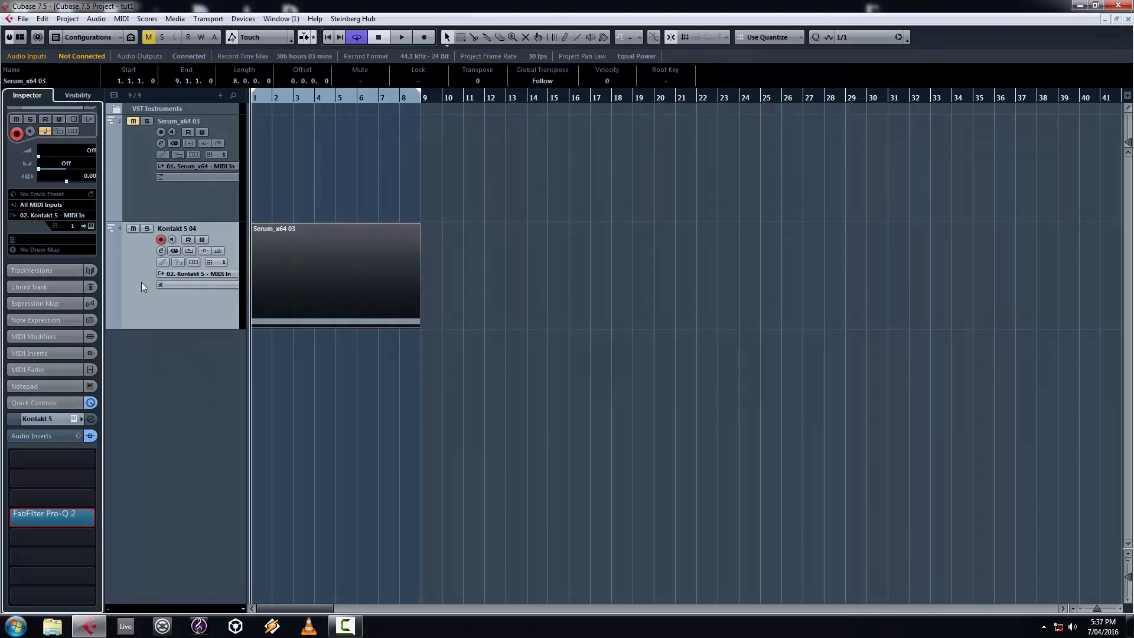
Step: Bring up the project's export options
click(23, 18)
mouse_move(156, 219)
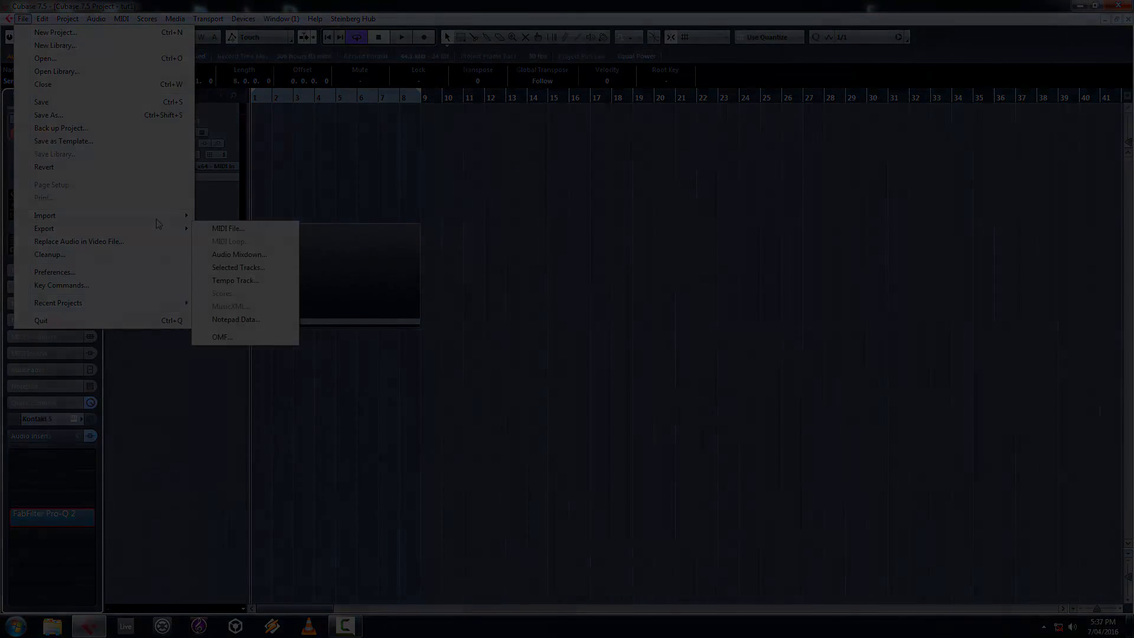